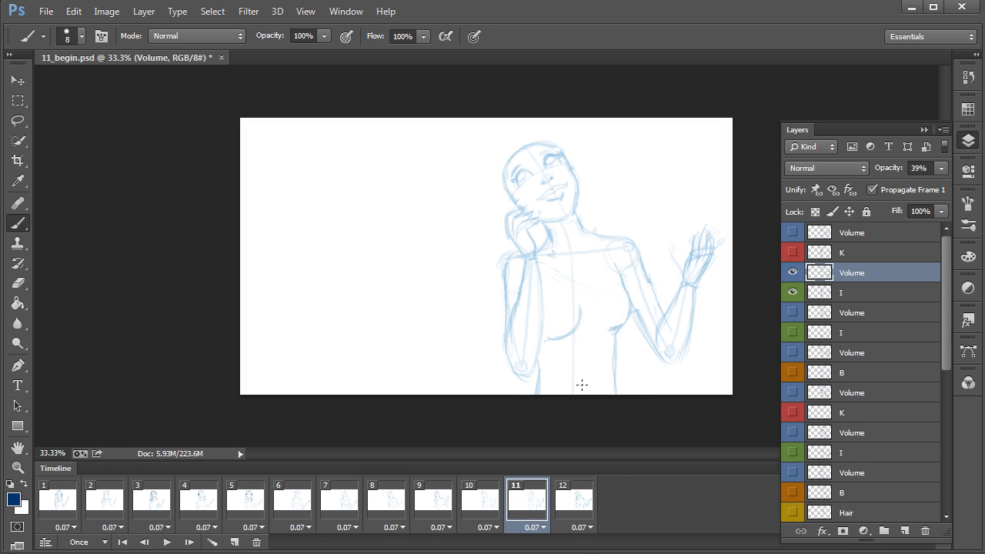
- Flip back and forth between frames 10, 11 and 12 to compare the character's poses
click(571, 507)
click(540, 509)
click(567, 512)
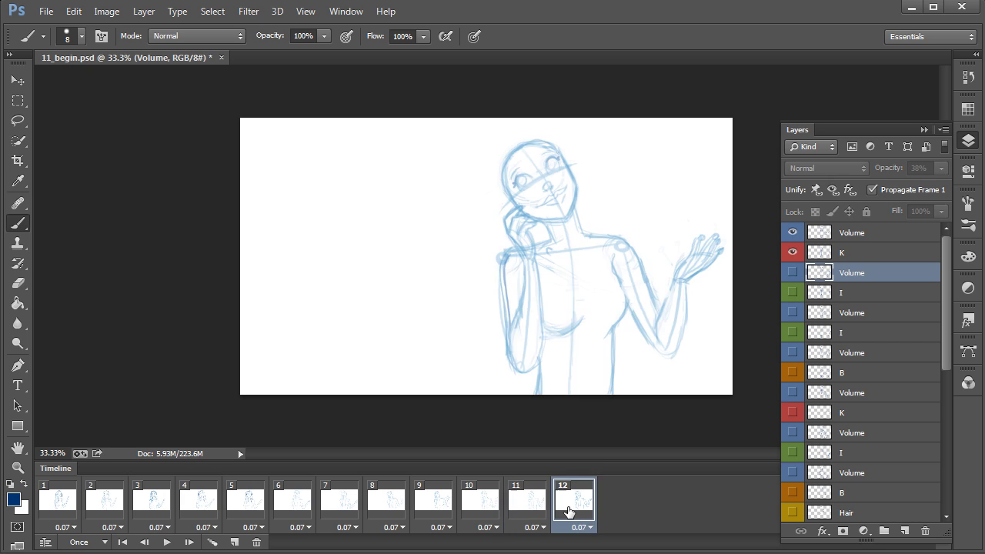
click(529, 512)
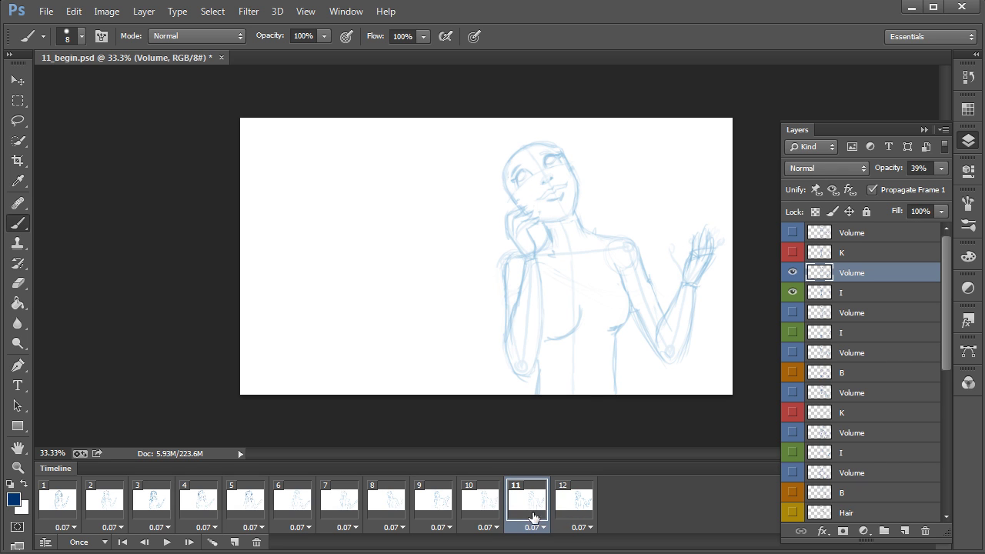
click(560, 514)
click(545, 513)
click(567, 513)
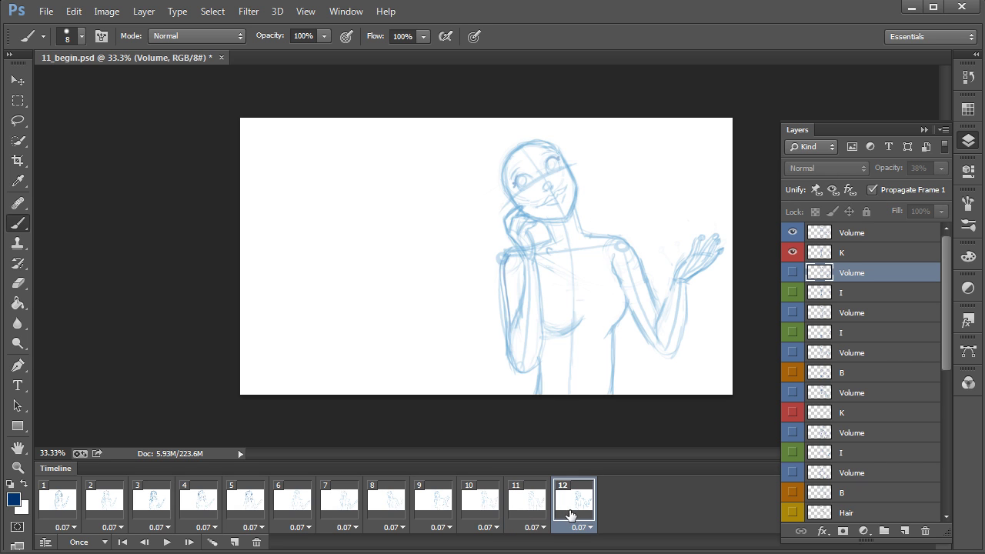
click(524, 512)
click(481, 507)
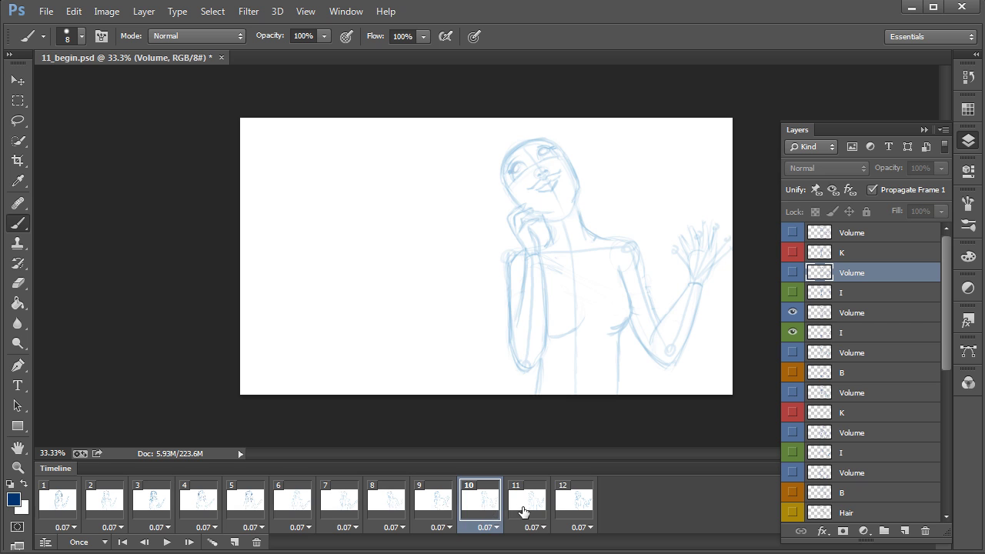
click(526, 513)
click(571, 514)
click(480, 507)
click(526, 514)
click(571, 514)
click(515, 509)
click(579, 489)
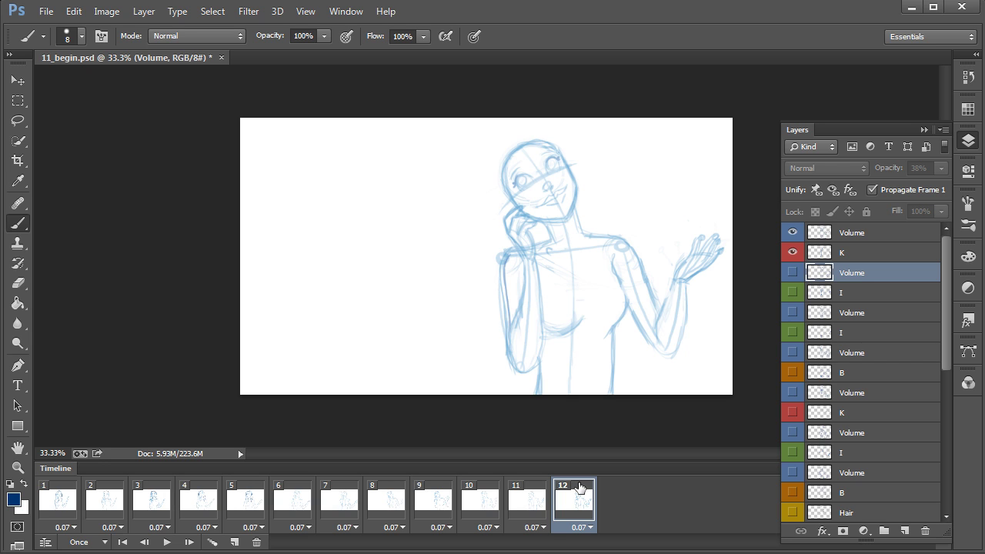
click(538, 504)
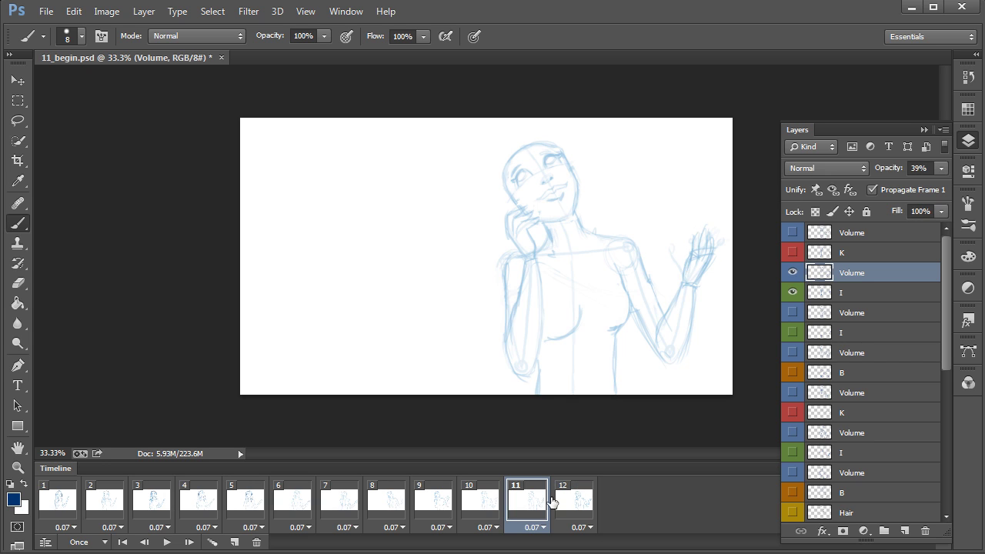
click(569, 512)
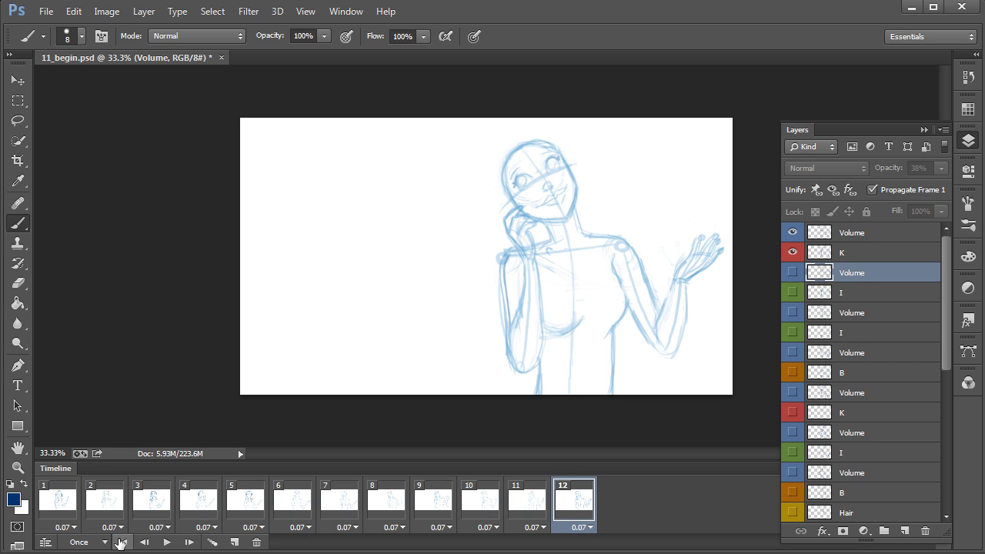
- Step through frames 1 to 6 in order to examine the hair drawn on the character
click(61, 510)
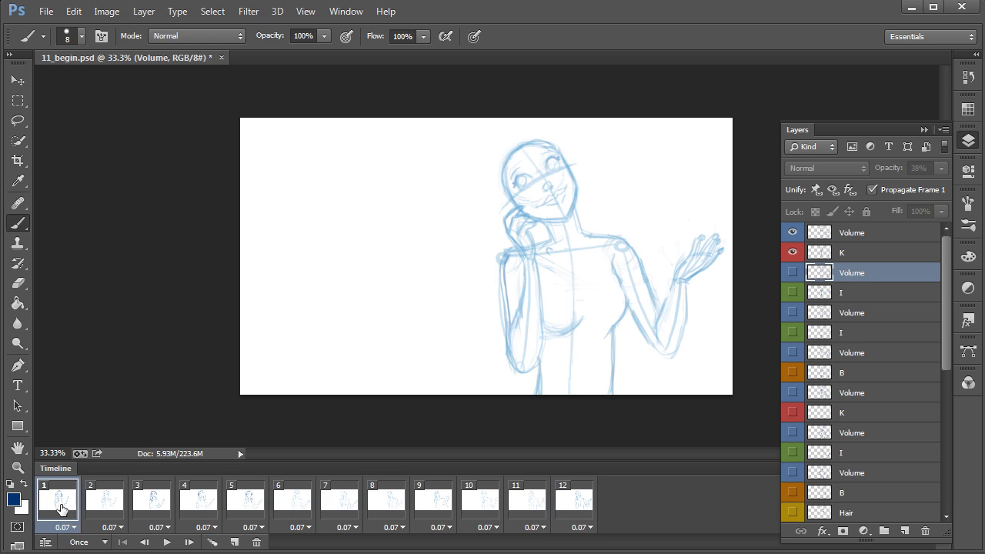
click(102, 510)
click(146, 508)
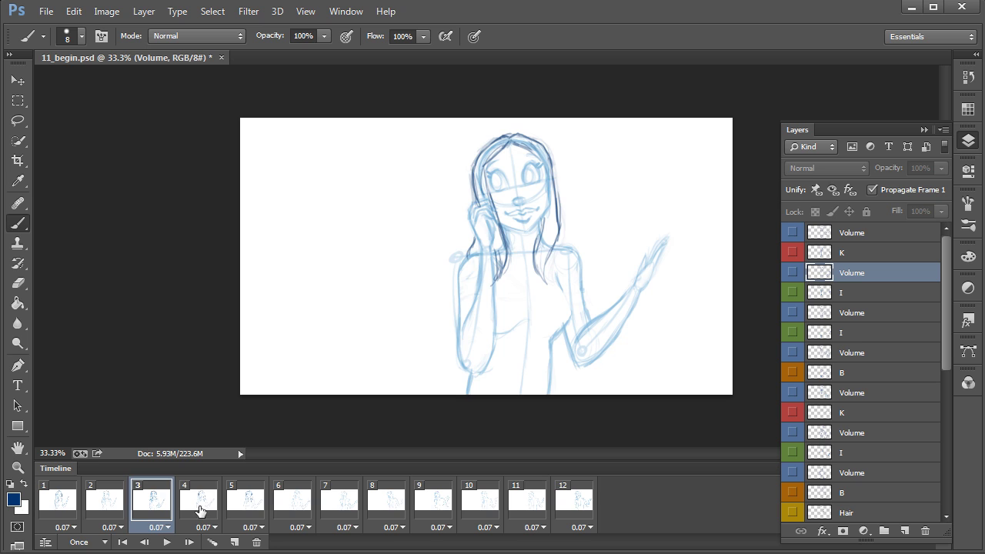
click(199, 510)
click(243, 508)
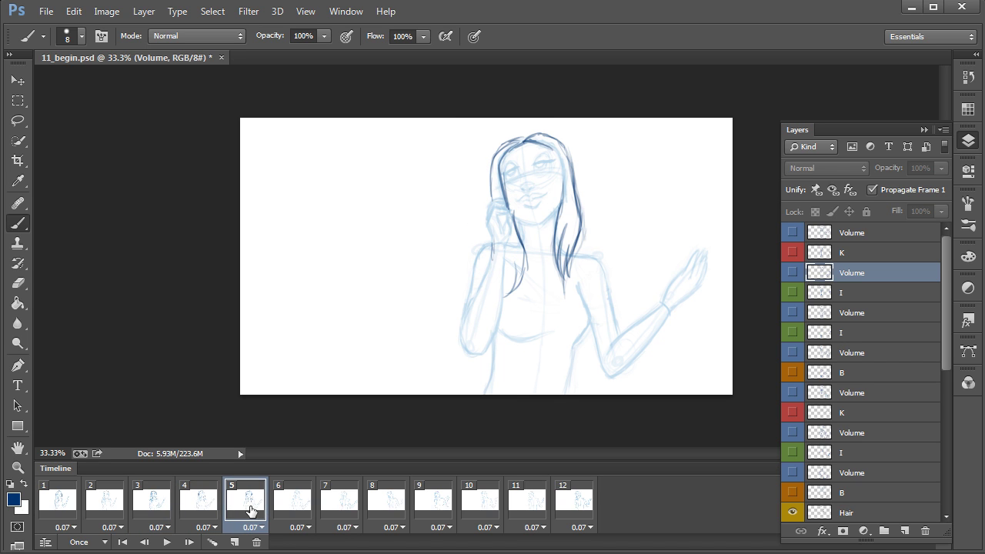
click(299, 511)
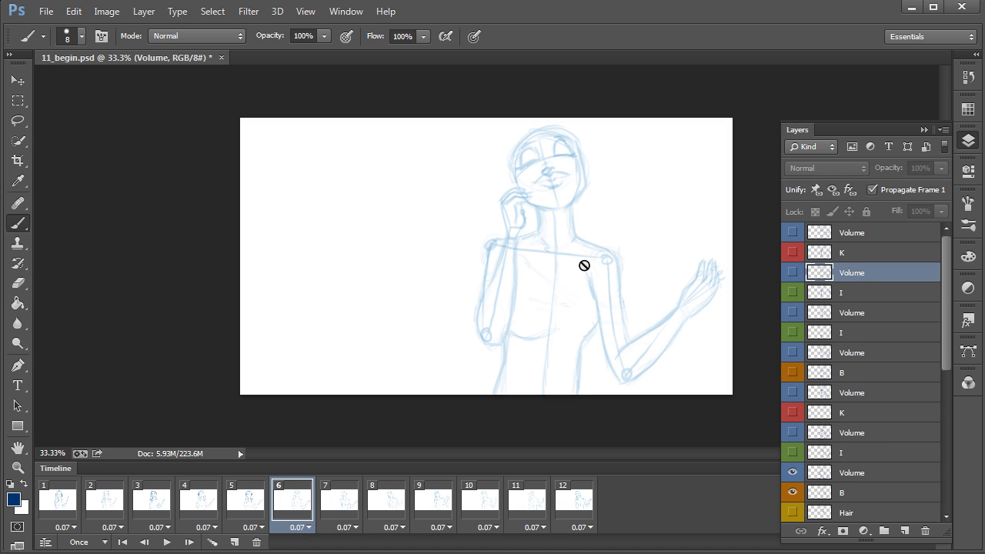
- Play the animation from frame 1 and replay it to review the overall motion
click(65, 507)
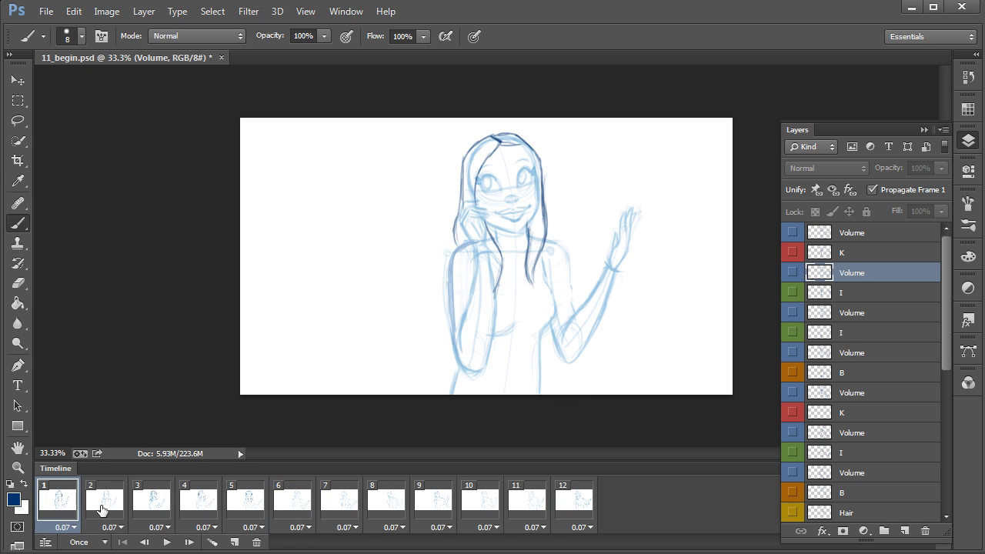
click(166, 542)
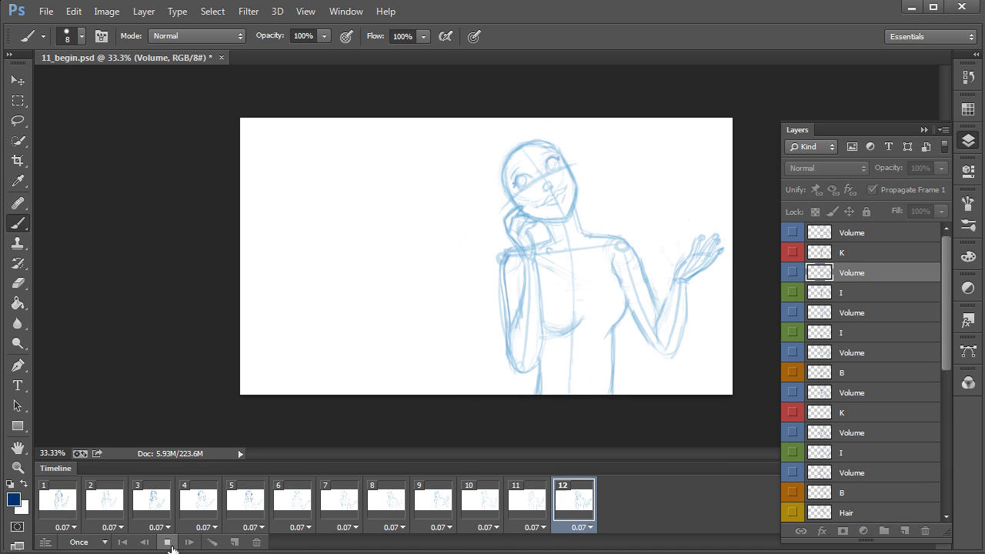
click(168, 543)
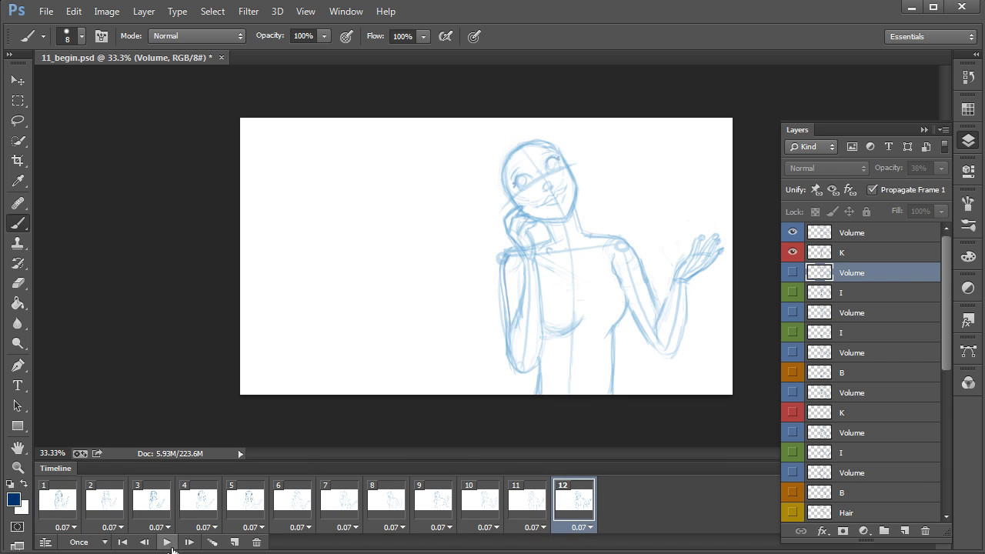
click(167, 543)
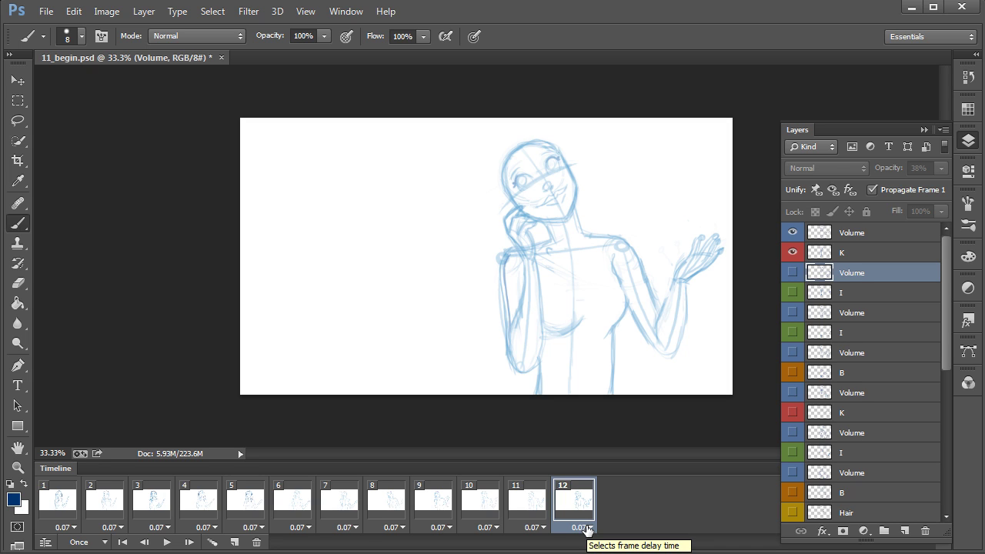
- In frame 6, add a new layer directly above that frame's visible Volume layer
click(282, 507)
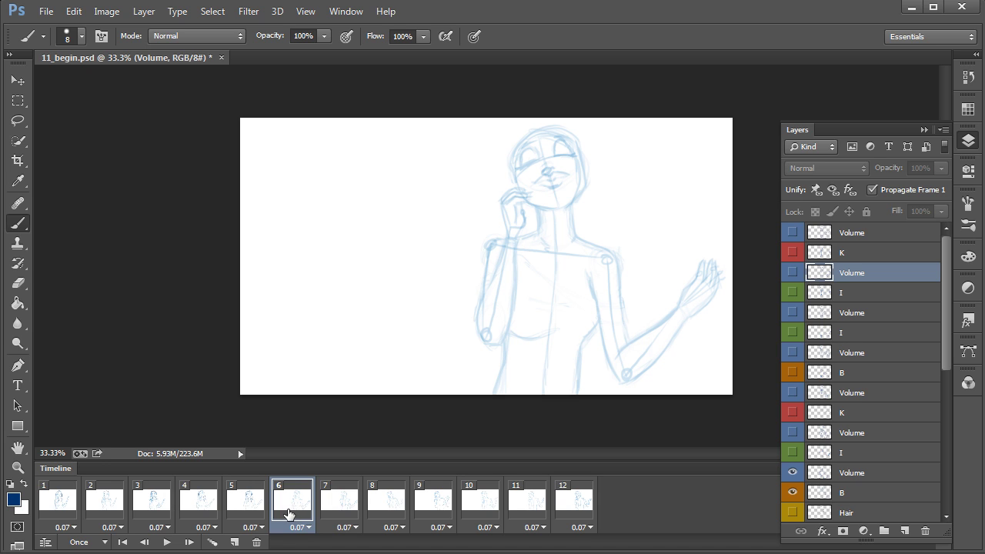
drag(949, 351, 944, 436)
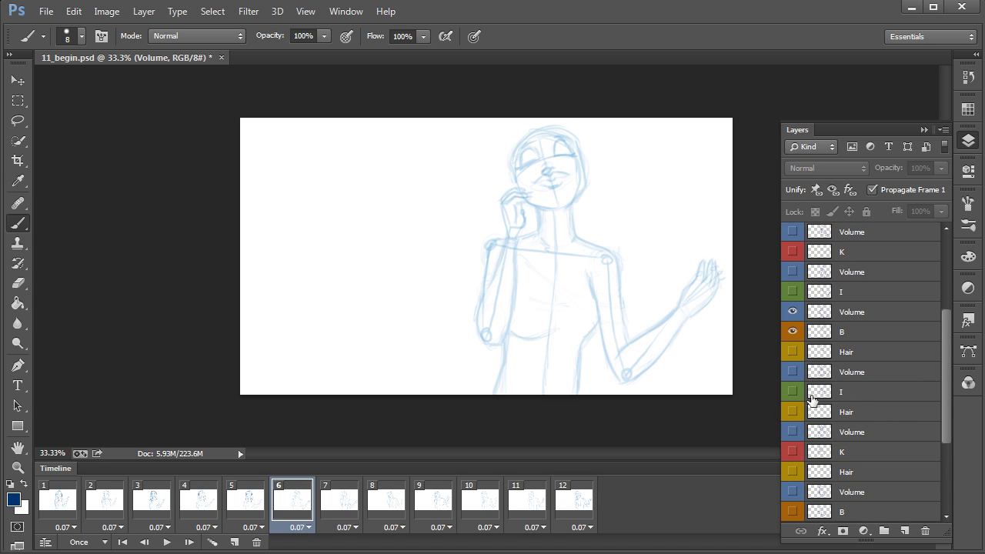
drag(942, 429, 943, 475)
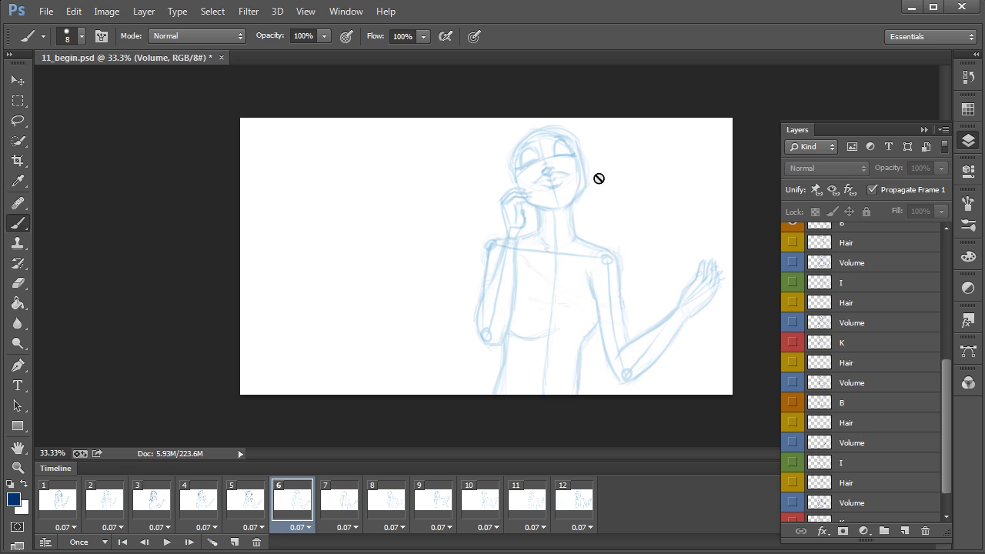
scroll(941, 383, up, 5)
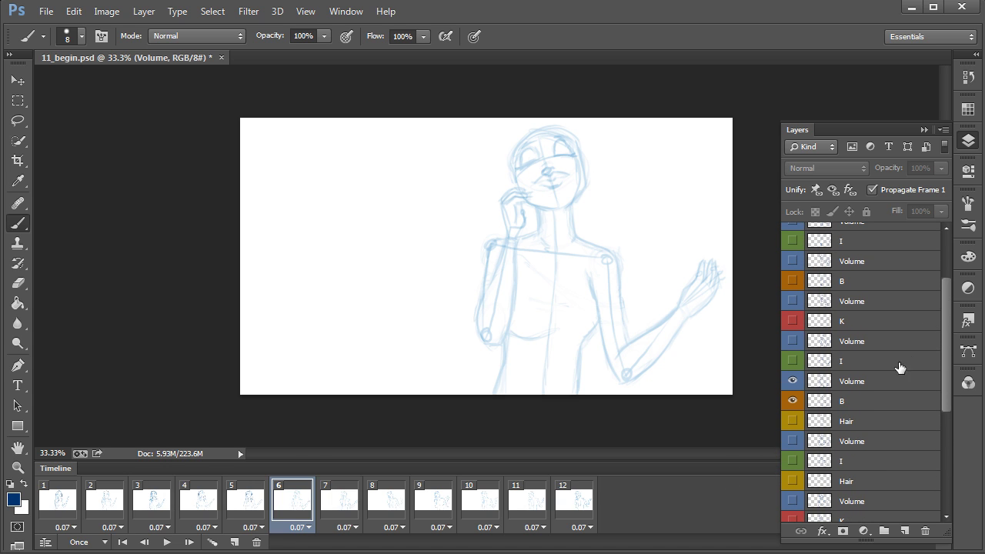
click(862, 383)
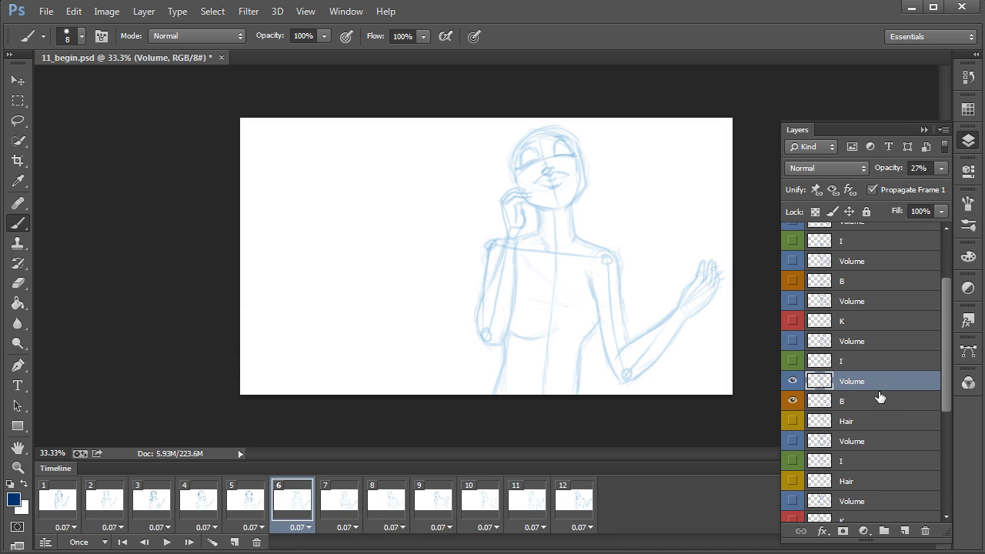
click(905, 532)
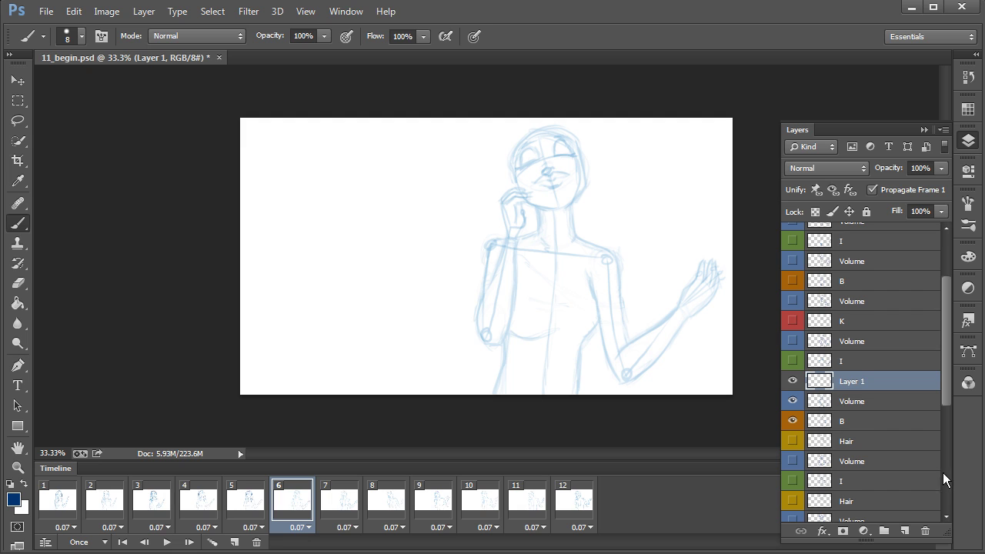
- Rename the new layer as Hair, reusing the name of an existing Hair layer, and give it the yellow colour label
double_click(858, 382)
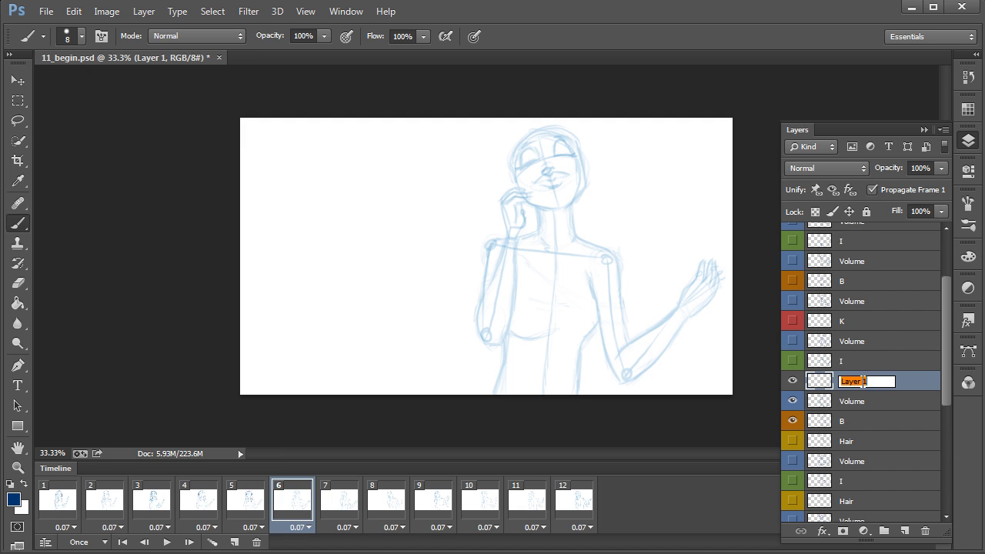
double_click(847, 442)
right_click(847, 438)
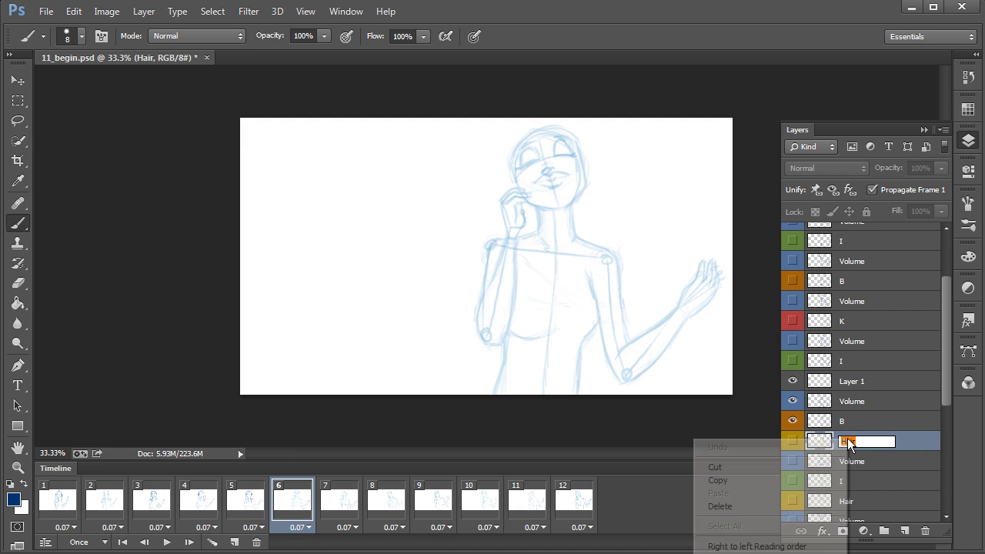
click(795, 481)
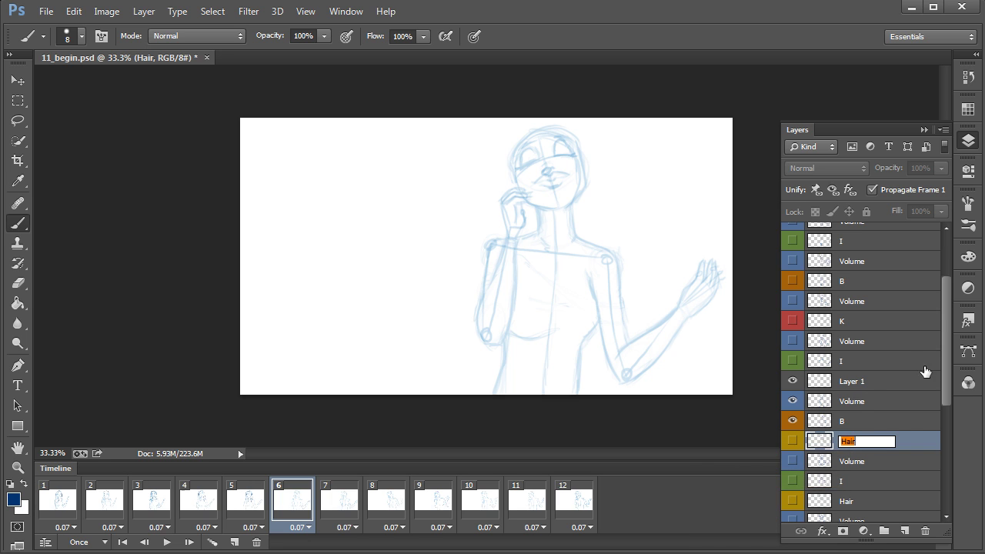
click(860, 385)
double_click(860, 382)
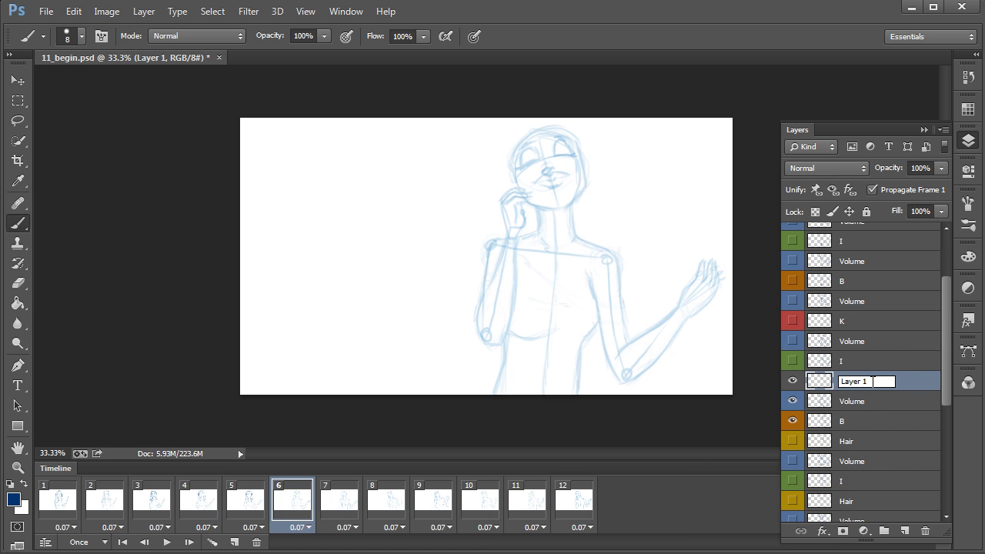
drag(872, 380, 841, 380)
right_click(850, 380)
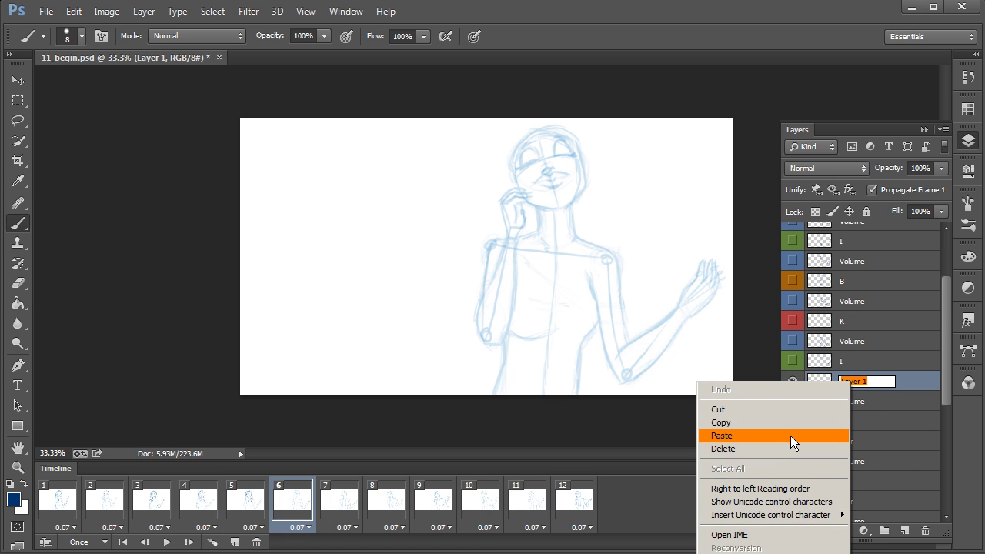
click(790, 435)
key(Return)
right_click(867, 376)
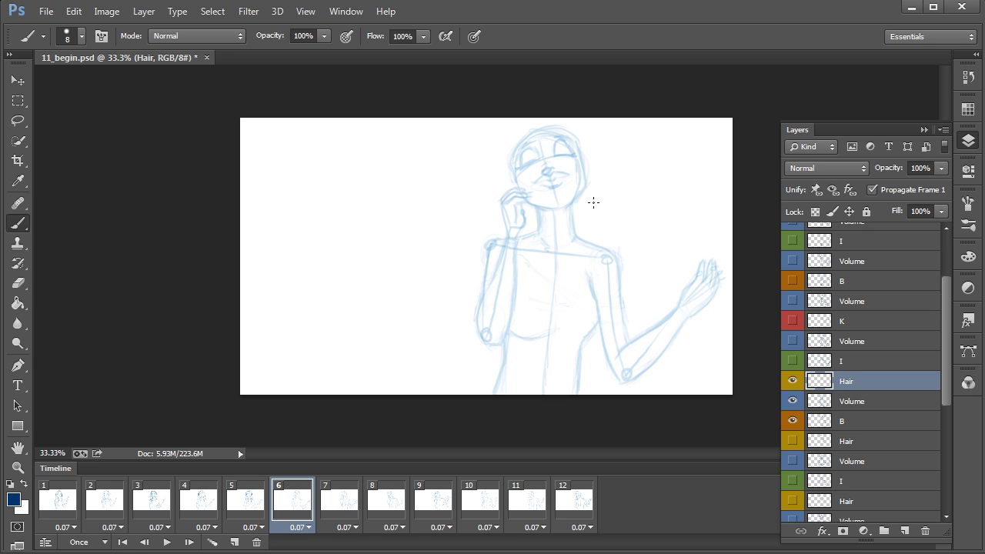
- Examine the hair in the preceding frames at 50% zoom around the head, and return to frame 6
key(ctrl+plus)
drag(630, 166, 536, 284)
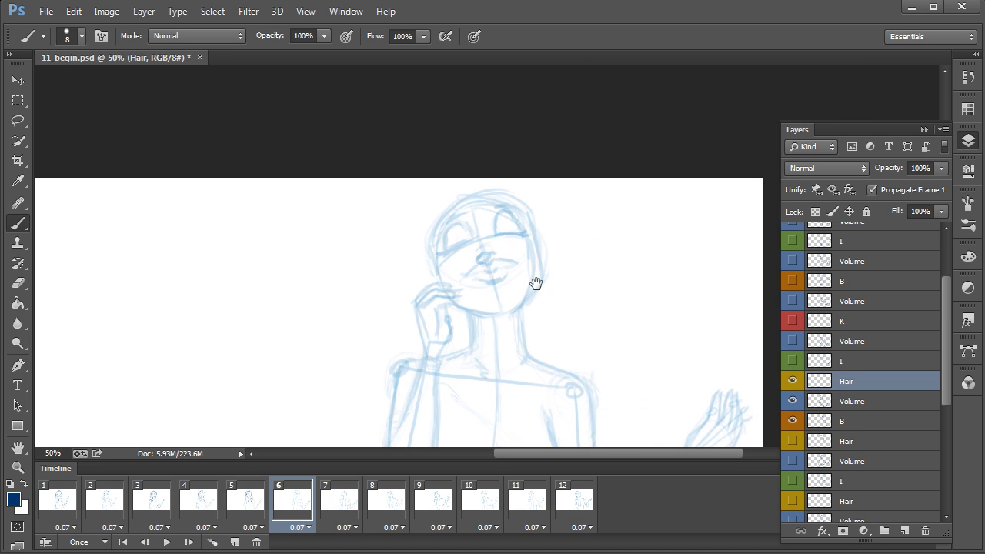
click(248, 513)
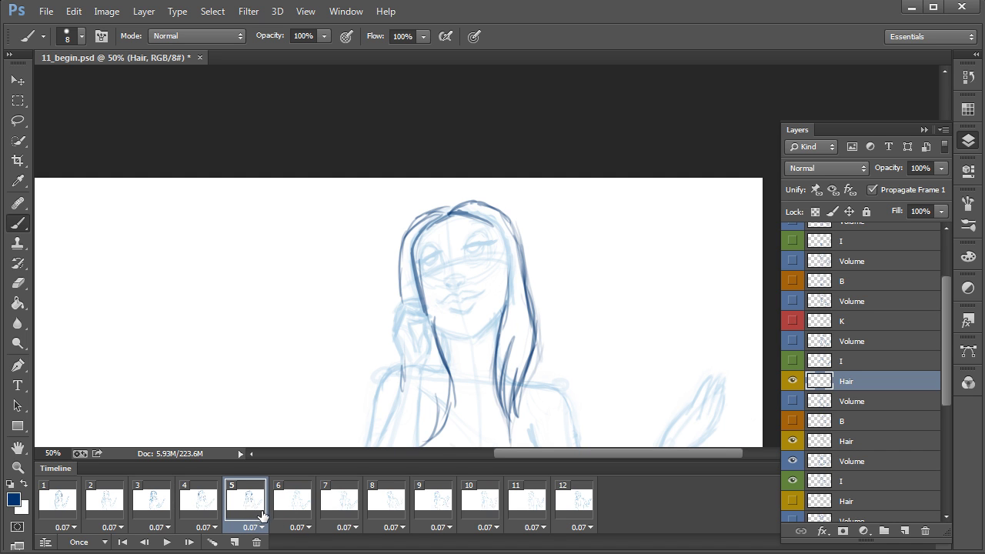
click(71, 506)
click(167, 505)
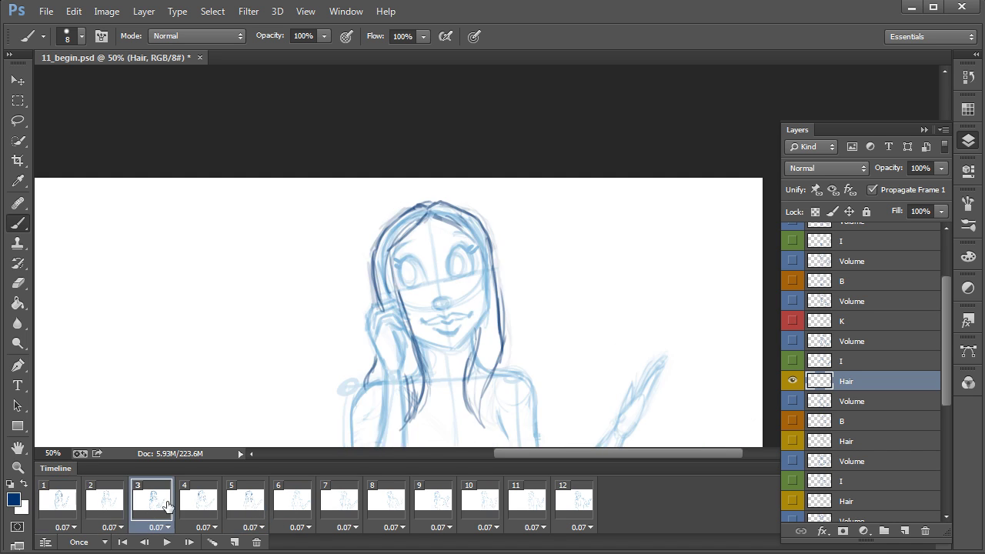
click(199, 504)
click(246, 508)
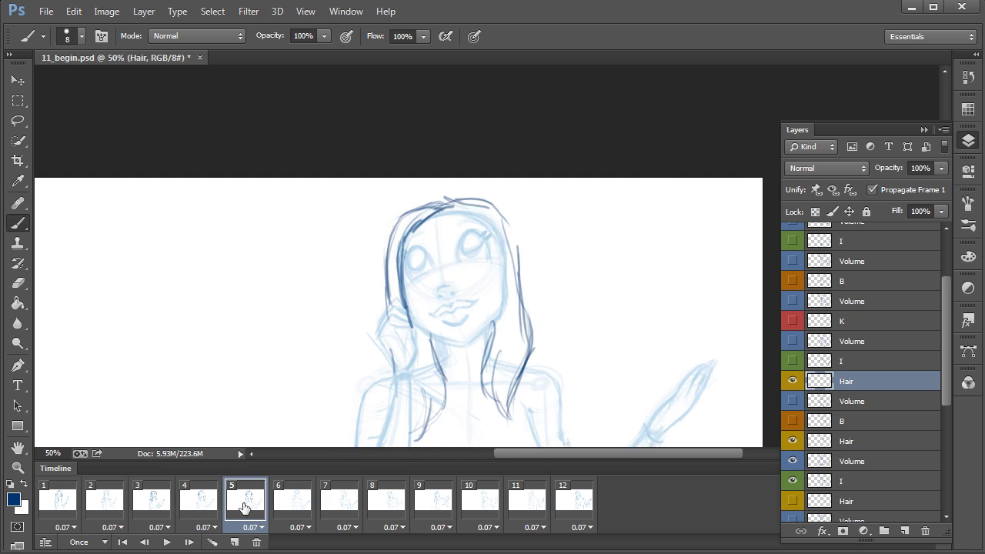
click(293, 508)
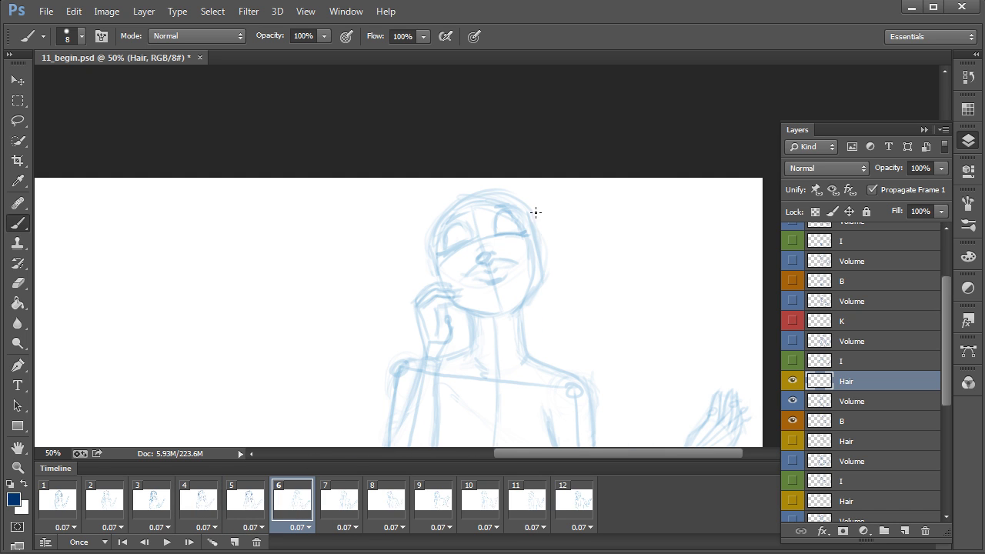
- On frame 6's Hair layer, sketch the hair around the head, with pointed locks falling to the shoulders on both sides of the neck
drag(535, 212, 558, 305)
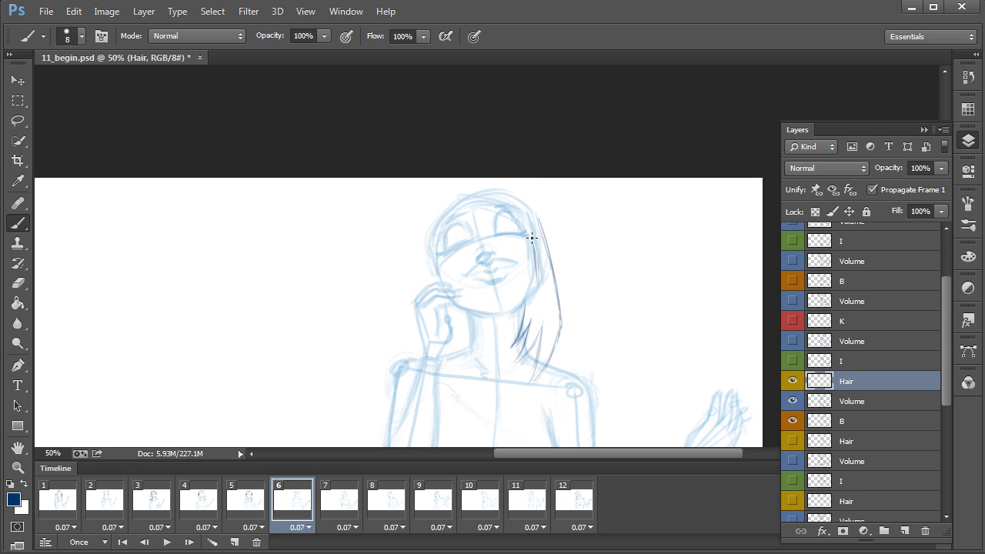
drag(525, 214, 536, 271)
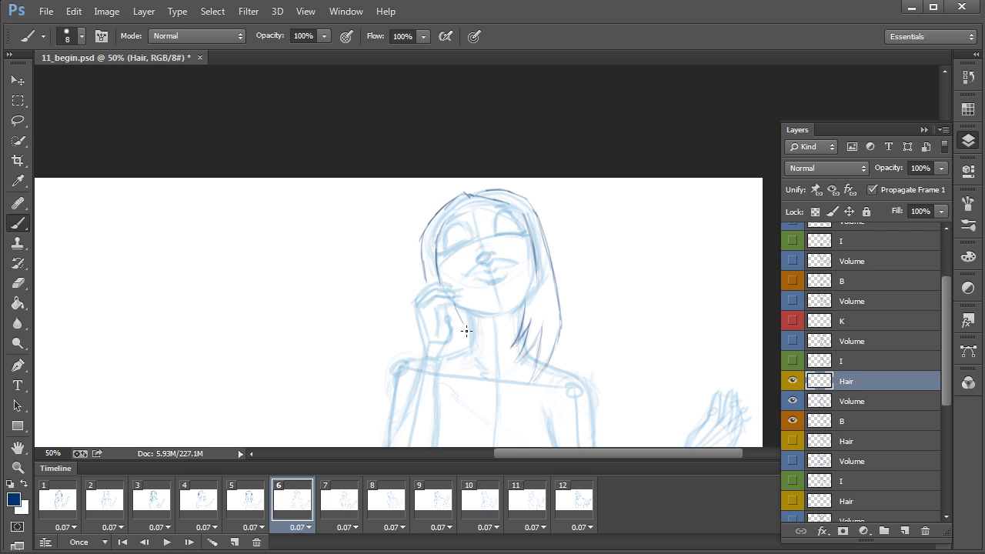
drag(499, 398, 475, 338)
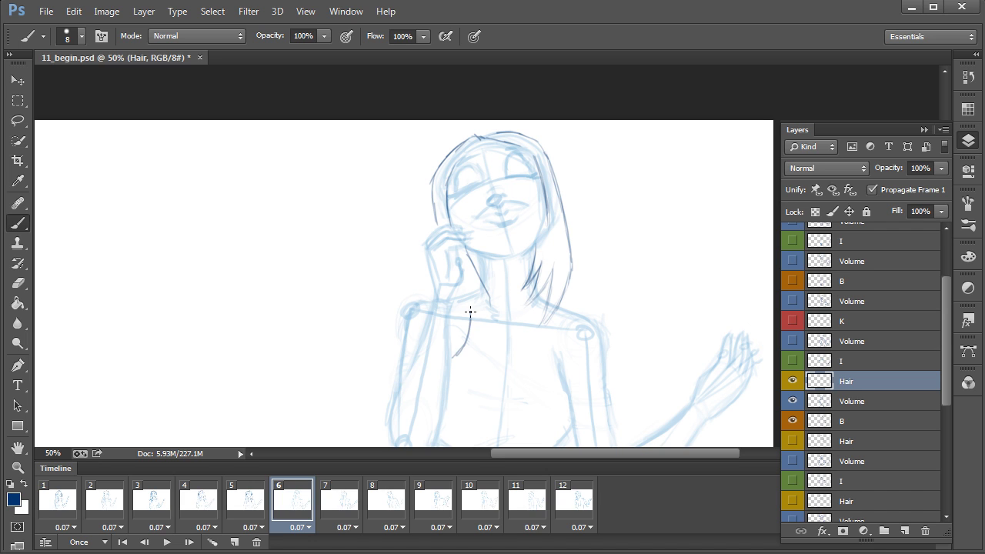
drag(486, 309, 473, 343)
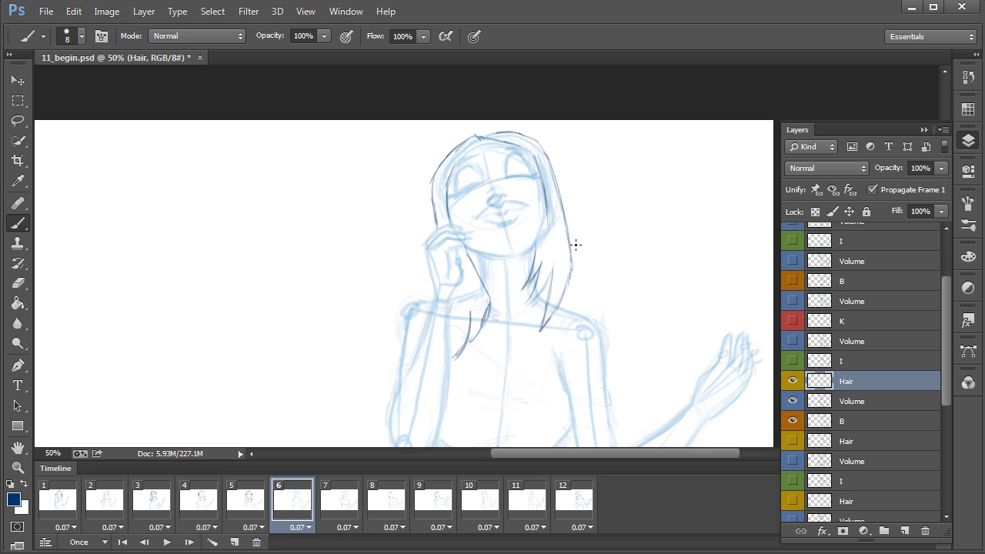
- Hide frame 6's Hair layer in frames 1 to 5 and in frames 7 to 12
click(250, 508)
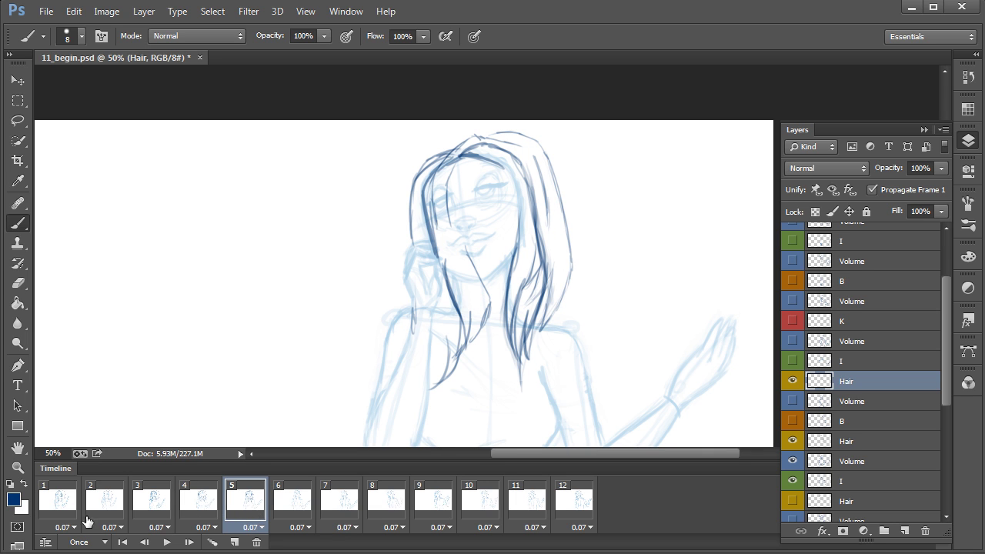
shift+click(58, 507)
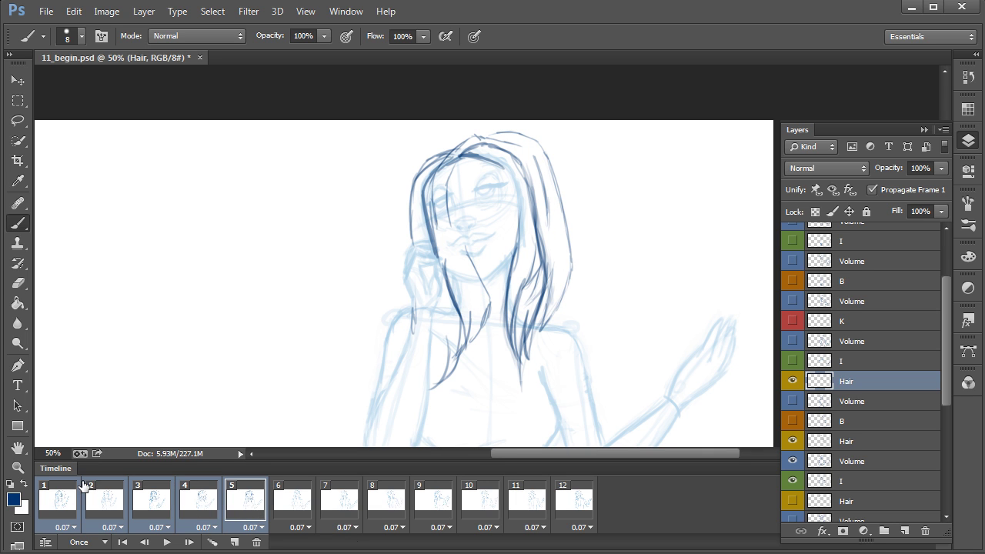
click(792, 382)
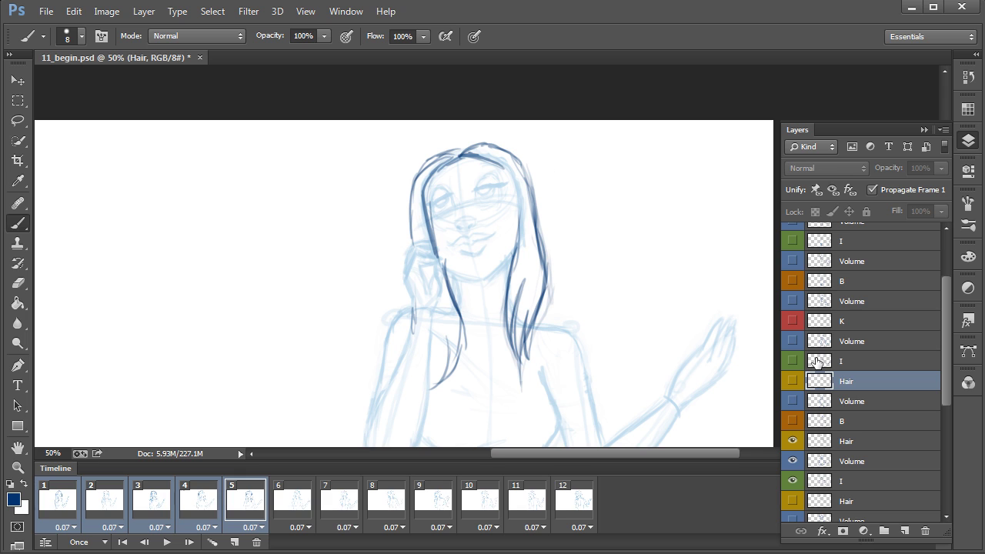
click(343, 509)
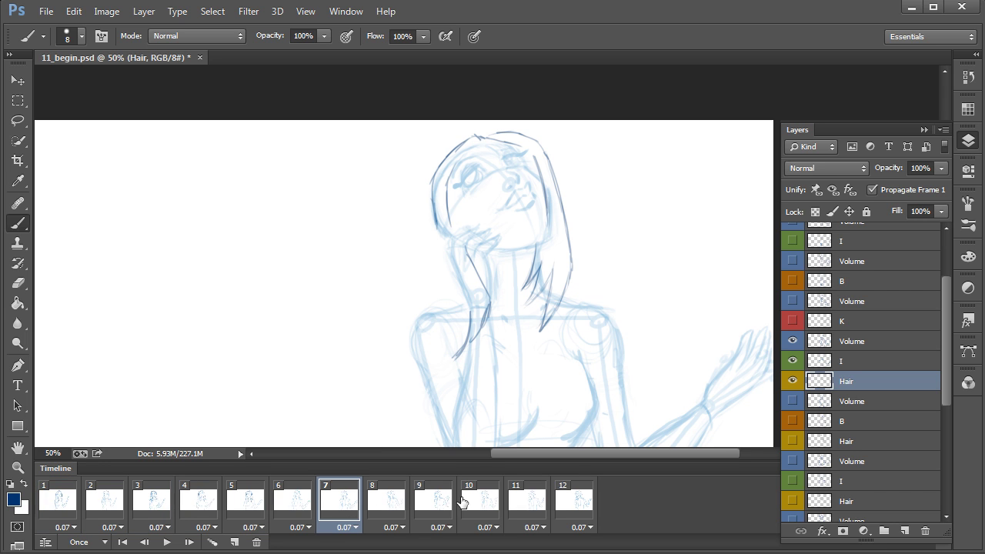
shift+click(573, 505)
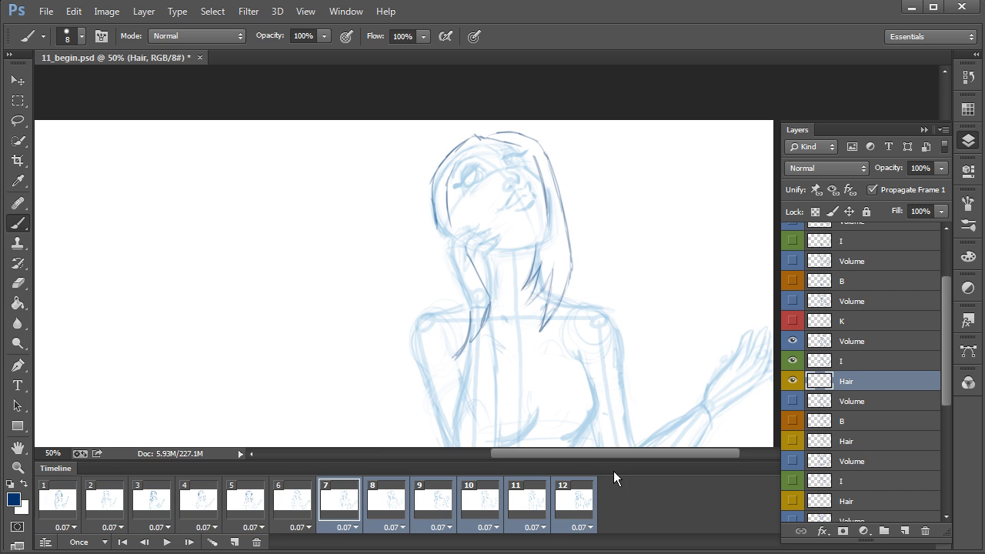
click(793, 380)
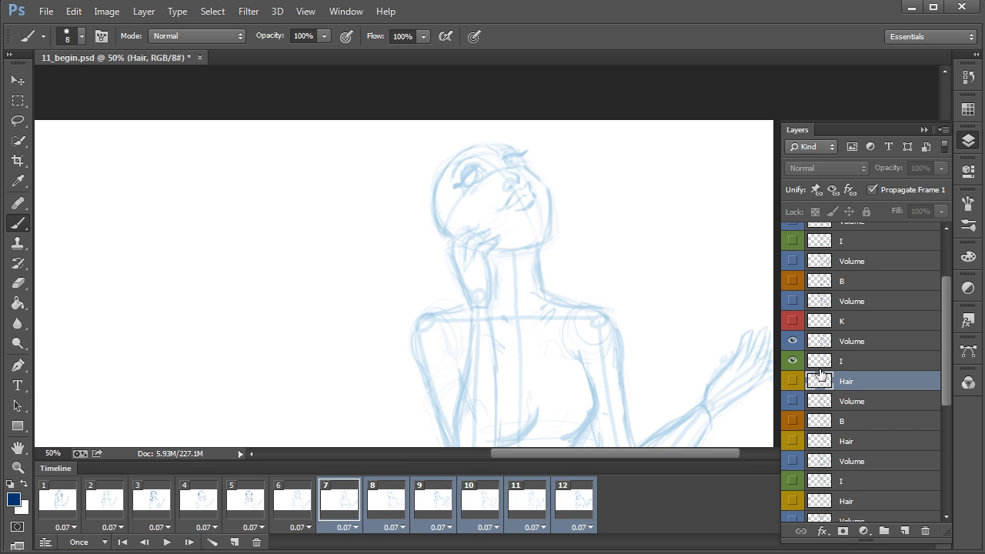
- Step through frames 1 to 6 in order to check how the hair moves between them
click(302, 507)
click(58, 500)
click(104, 501)
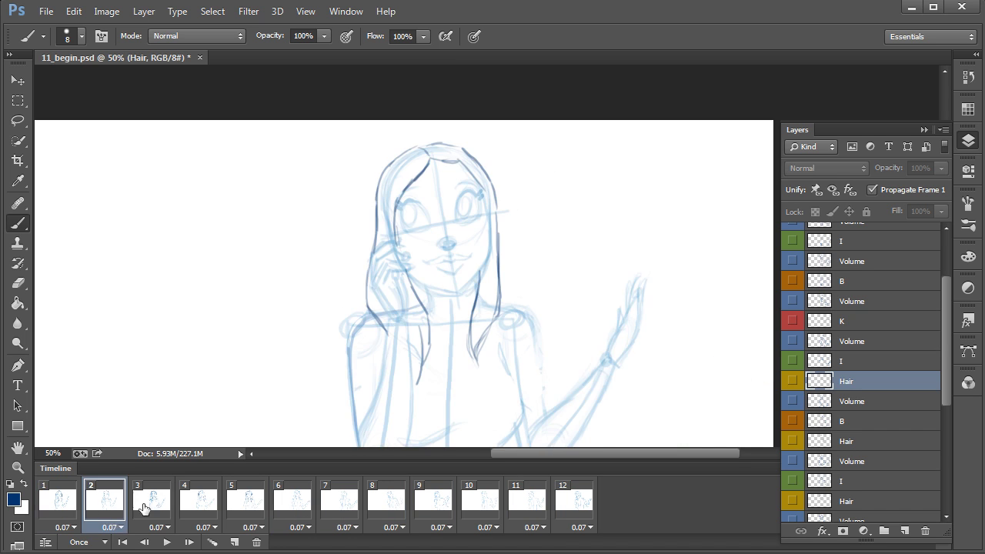
click(152, 501)
click(206, 501)
click(246, 501)
click(294, 504)
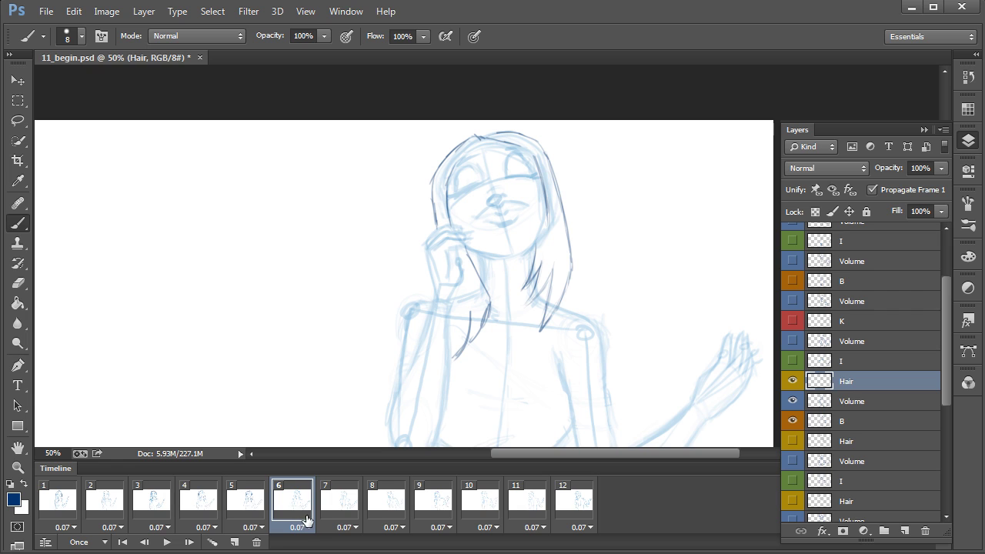
- In frame 7, add a new layer directly above that frame's visible Volume layer
click(344, 505)
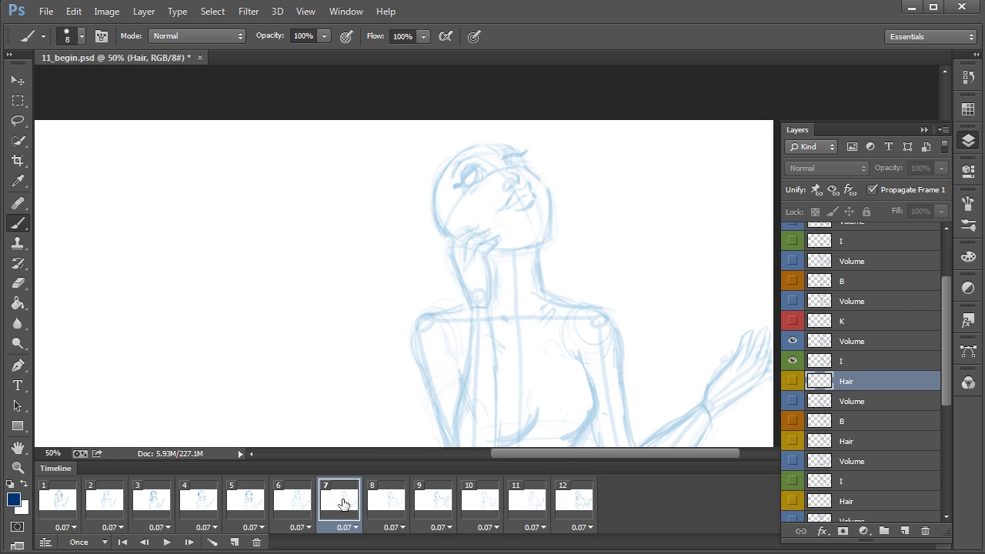
click(862, 346)
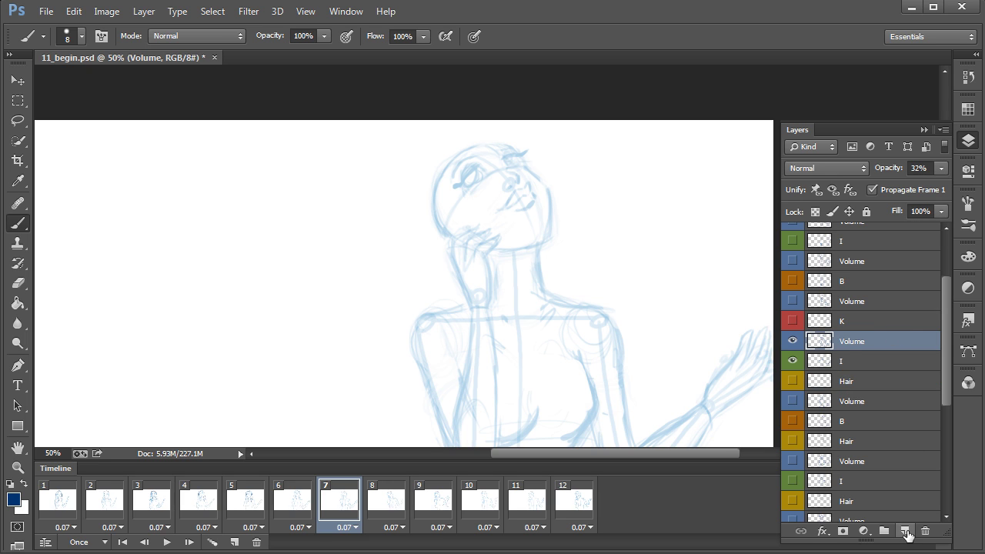
click(905, 531)
- Rename frame 7's new layer as Hair and give it the yellow colour label
double_click(847, 341)
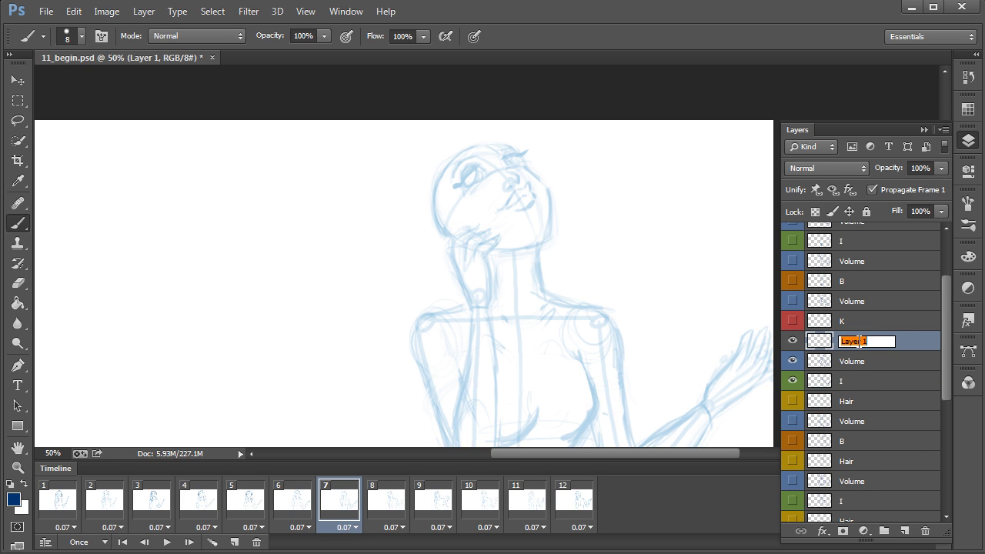
right_click(863, 339)
click(773, 395)
click(905, 343)
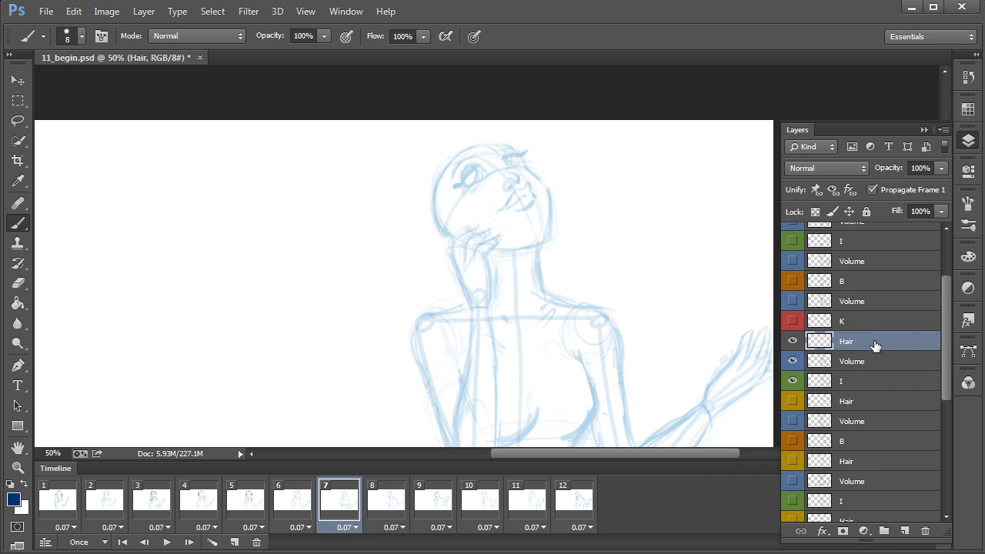
right_click(876, 343)
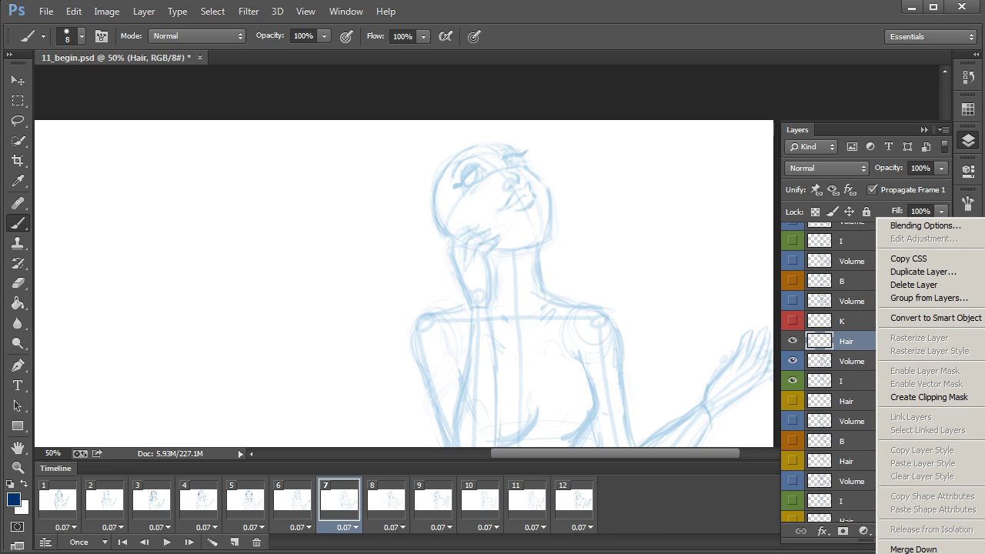
click(915, 553)
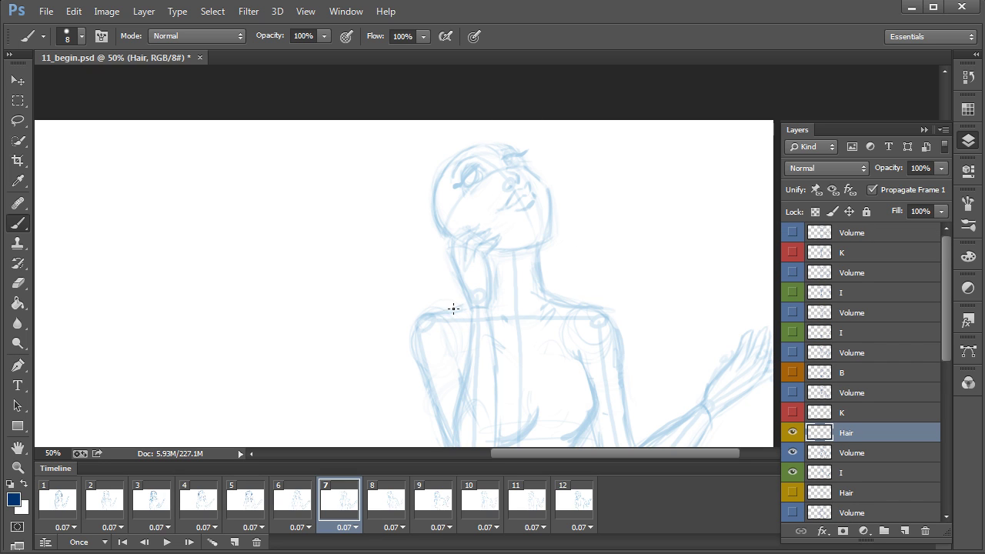
- On frame 7's Hair layer, sketch the hair behind the raised hand, the lock falling over the chest and the crown outline
mouse_move(450, 310)
mouse_down()
mouse_move(420, 197)
mouse_move(434, 162)
mouse_move(461, 147)
mouse_move(425, 183)
mouse_move(476, 145)
mouse_move(454, 169)
mouse_move(457, 221)
mouse_up()
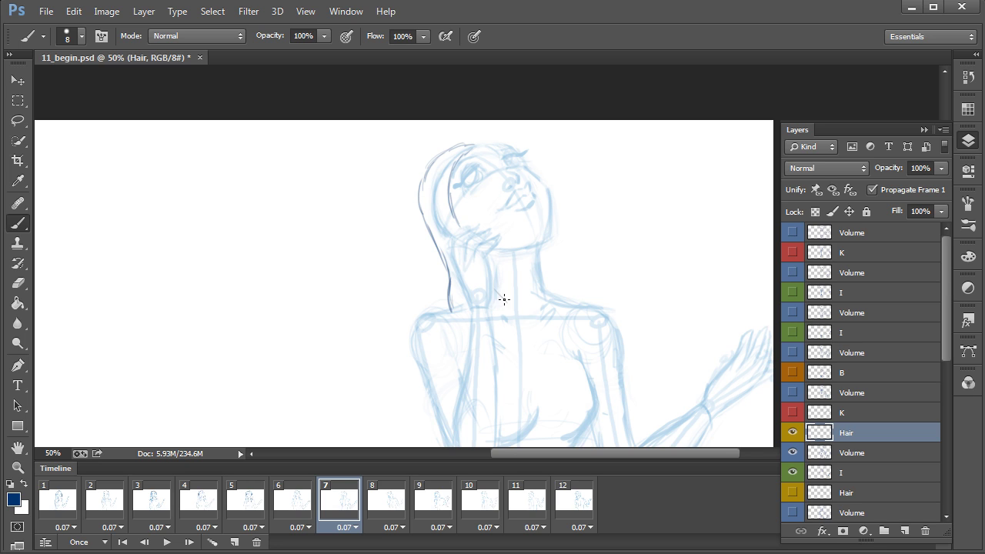
drag(513, 308, 520, 348)
drag(504, 373, 520, 339)
drag(446, 310, 446, 285)
mouse_move(482, 136)
mouse_down()
mouse_move(524, 145)
mouse_move(540, 178)
mouse_up()
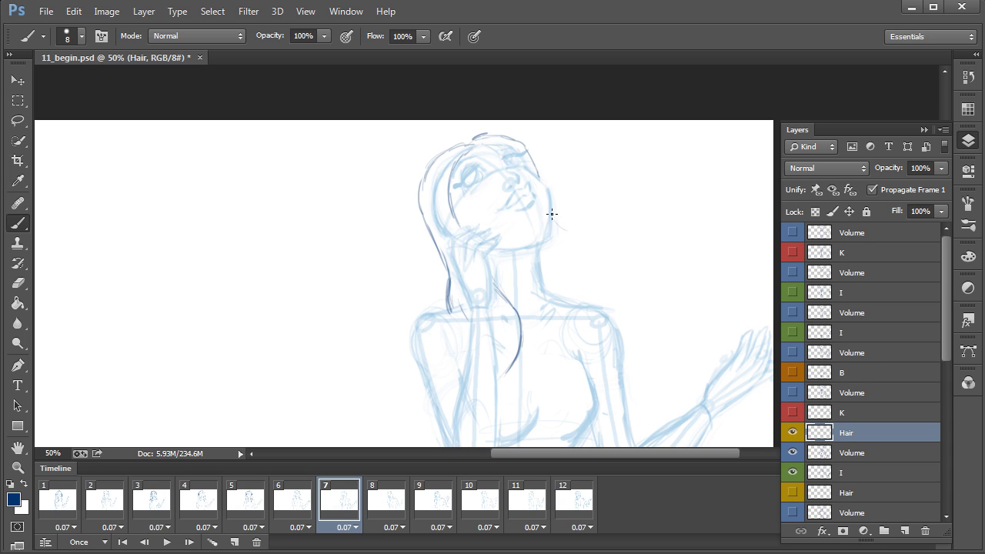
- Sketch frame 7's hair swinging outward from the cheek over the shoulder of the outstretched arm, ending in curved, pointed tips
mouse_move(551, 214)
mouse_down()
mouse_move(572, 234)
mouse_move(603, 236)
mouse_up()
mouse_move(551, 211)
mouse_down()
mouse_move(615, 242)
mouse_move(624, 265)
mouse_move(606, 248)
mouse_move(610, 256)
mouse_move(593, 251)
mouse_move(614, 277)
mouse_move(598, 250)
mouse_move(595, 292)
mouse_move(605, 282)
mouse_move(595, 306)
mouse_move(564, 325)
mouse_move(598, 291)
mouse_move(551, 328)
mouse_move(576, 300)
mouse_move(567, 316)
mouse_move(569, 286)
mouse_move(566, 320)
mouse_move(591, 312)
mouse_up()
drag(543, 267, 552, 316)
drag(567, 279, 557, 328)
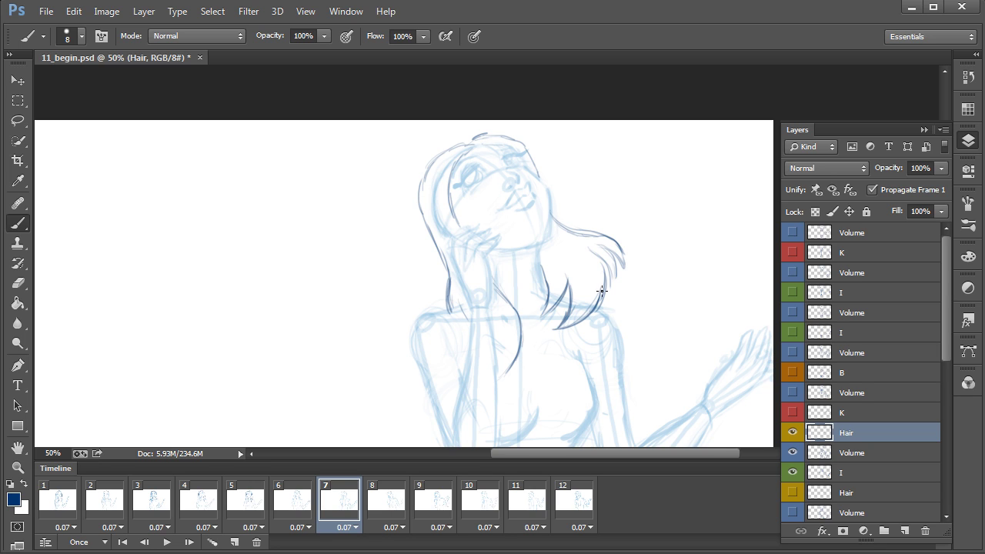
mouse_move(591, 250)
mouse_down()
mouse_move(603, 303)
mouse_move(615, 290)
mouse_up()
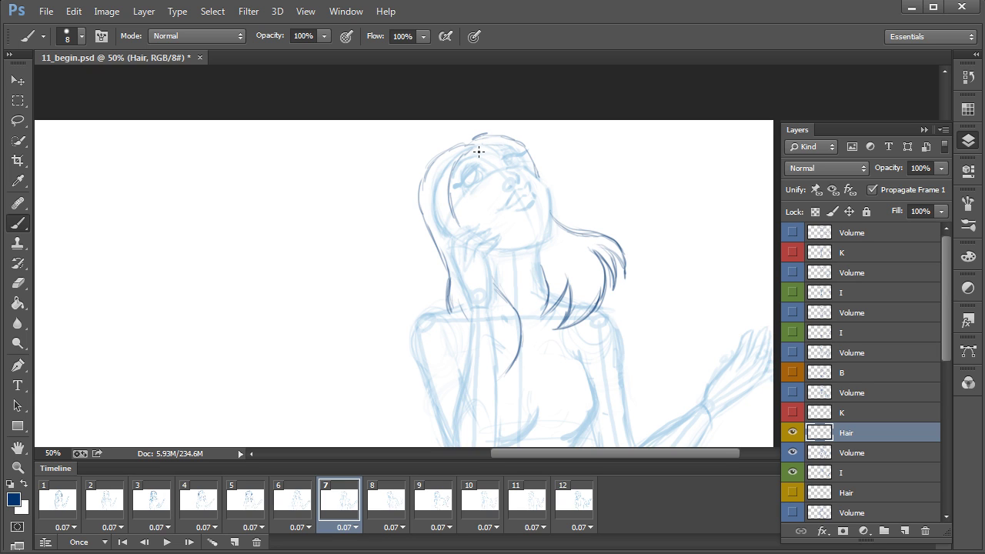
- Hide frame 7's Hair layer in frames 1 to 6 and 8 to 12, and return to frame 7
click(289, 507)
shift+click(59, 505)
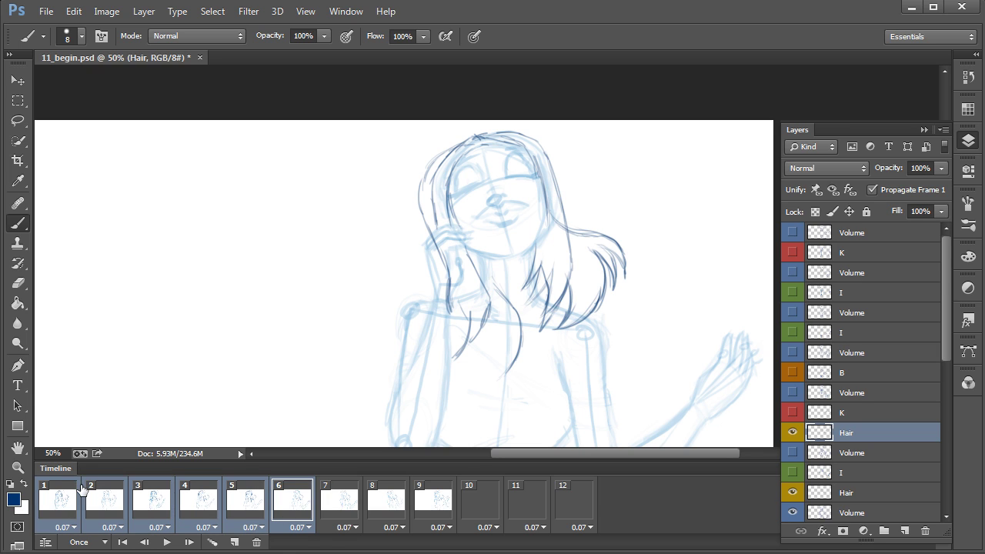
click(792, 434)
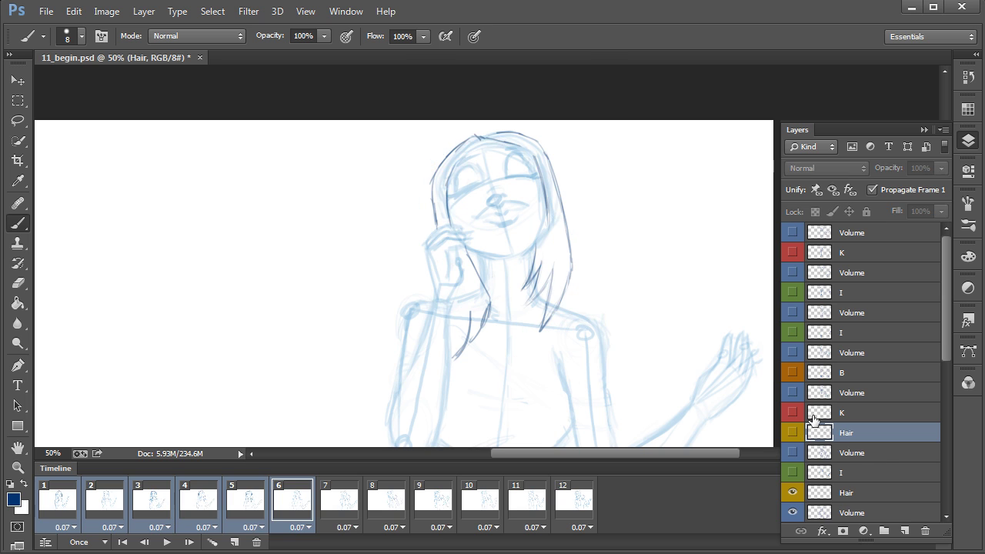
click(333, 512)
click(393, 504)
shift+click(574, 500)
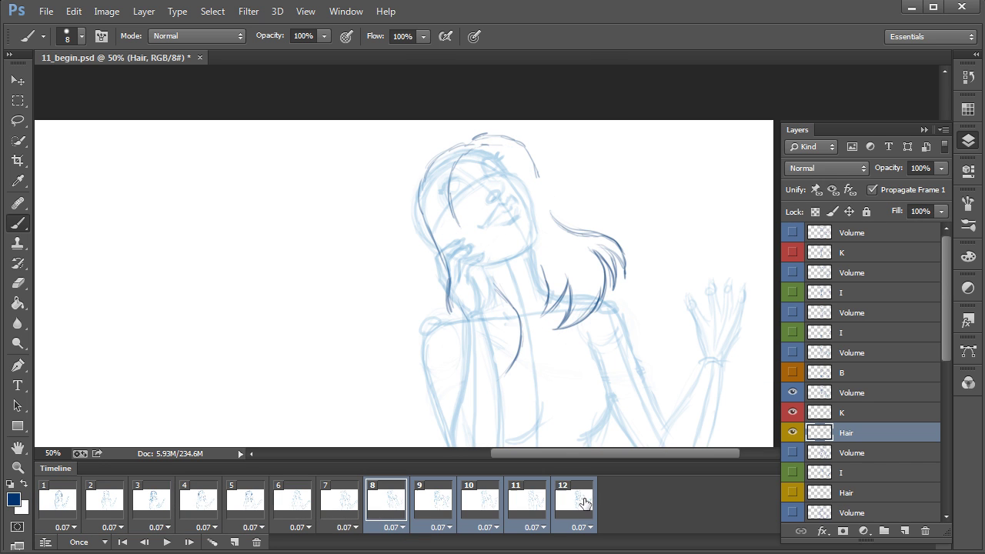
click(793, 433)
click(344, 505)
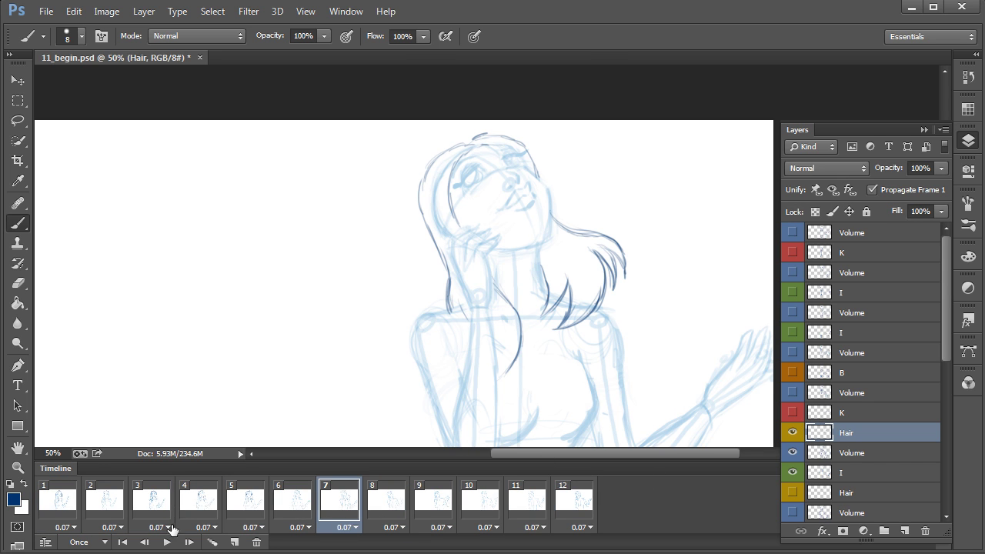
- Play the animation from frame 1 at 33.3% zoom and replay it to review the hair motion
click(63, 508)
key(ctrl+minus)
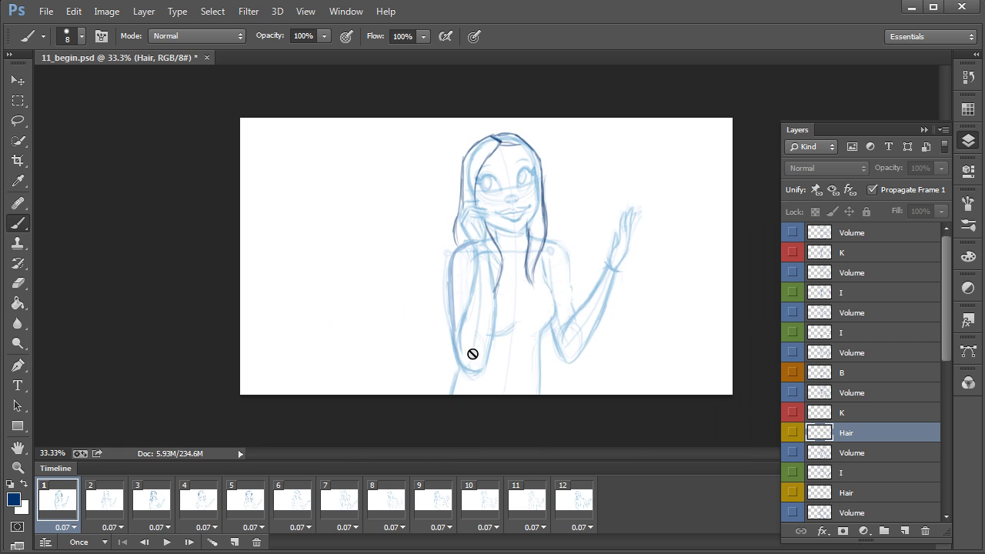
click(167, 542)
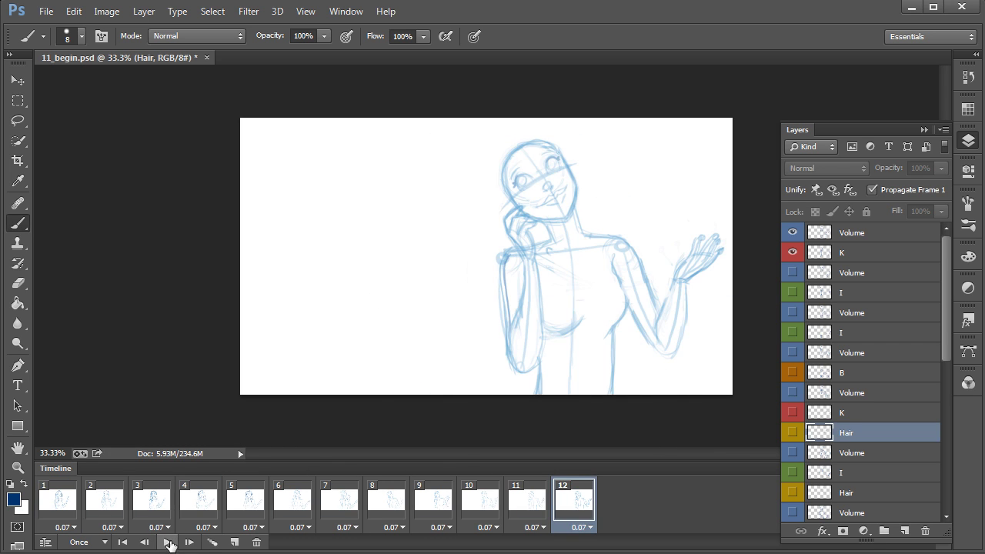
click(167, 542)
click(167, 542)
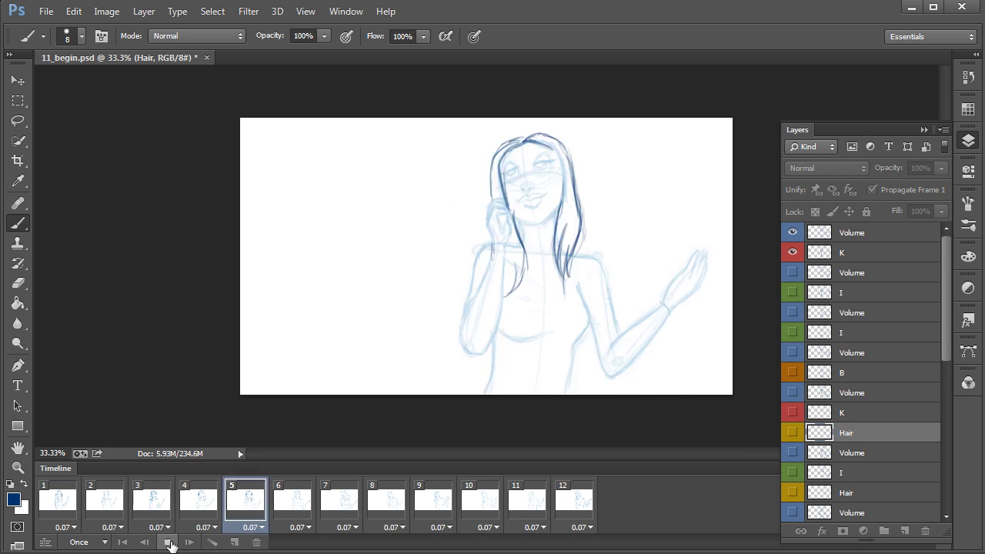
click(167, 542)
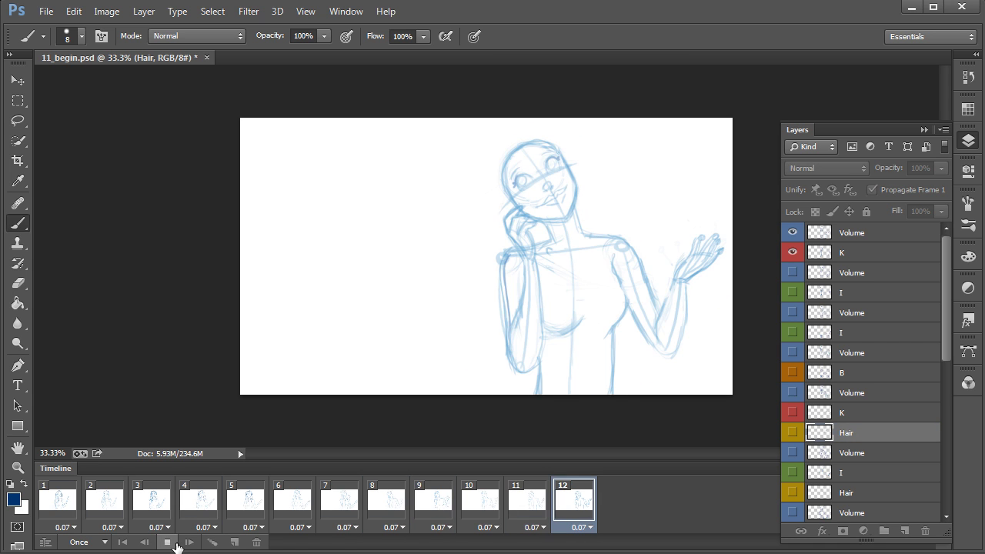
click(168, 543)
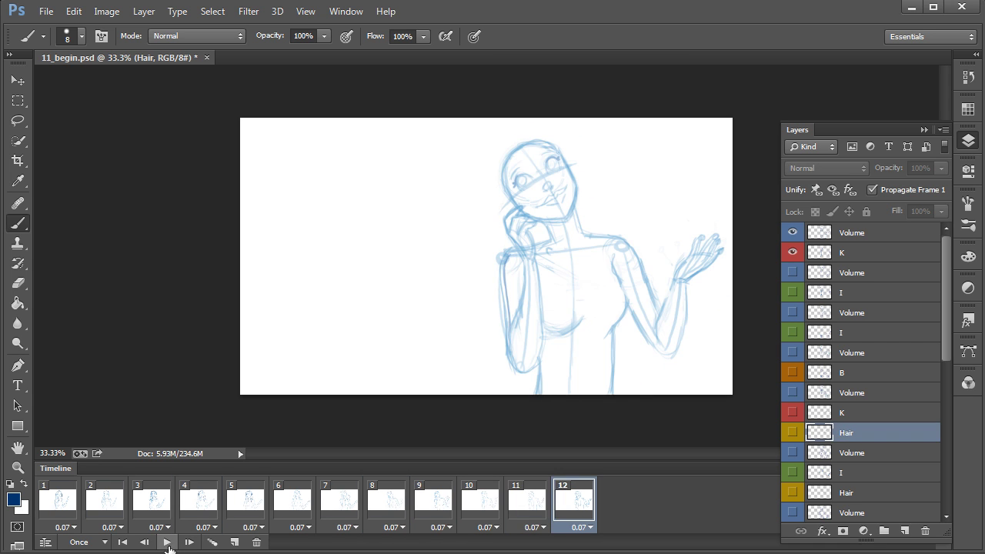
- Compare frames 7 and 8, and add a new layer directly above frame 8's visible Volume layer
click(341, 505)
click(391, 510)
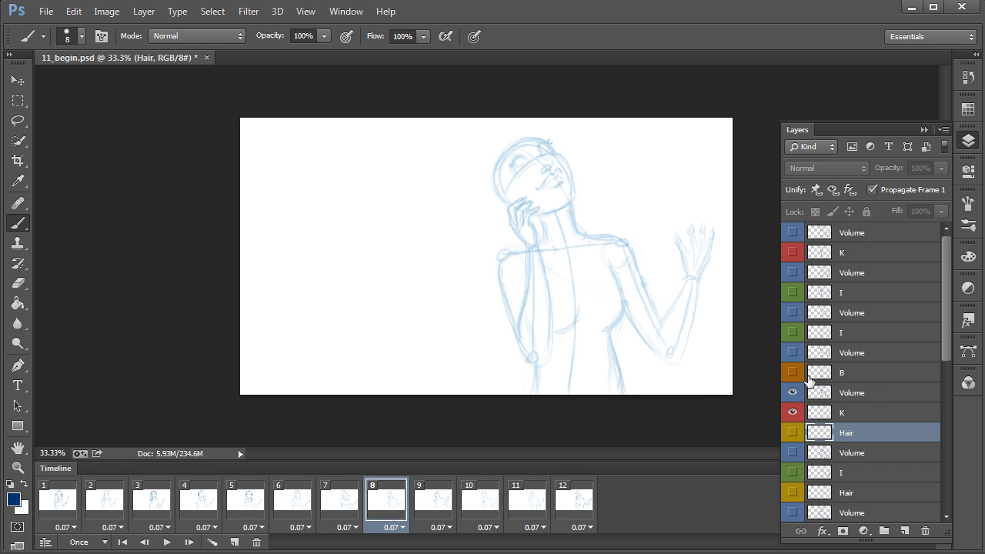
click(339, 508)
click(370, 512)
click(860, 394)
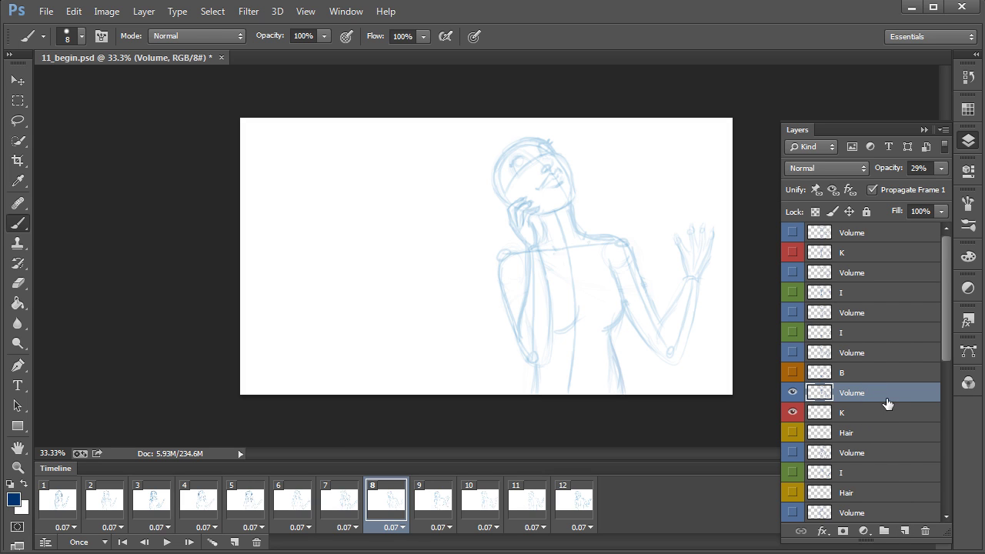
click(904, 531)
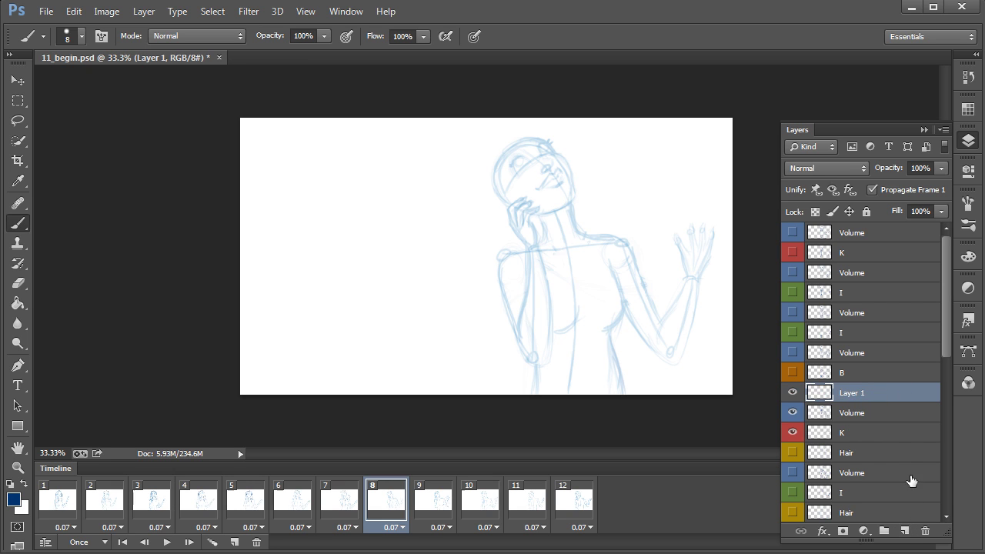
- Rename frame 8's new layer Hair and give it the yellow layer colour
double_click(853, 392)
right_click(854, 392)
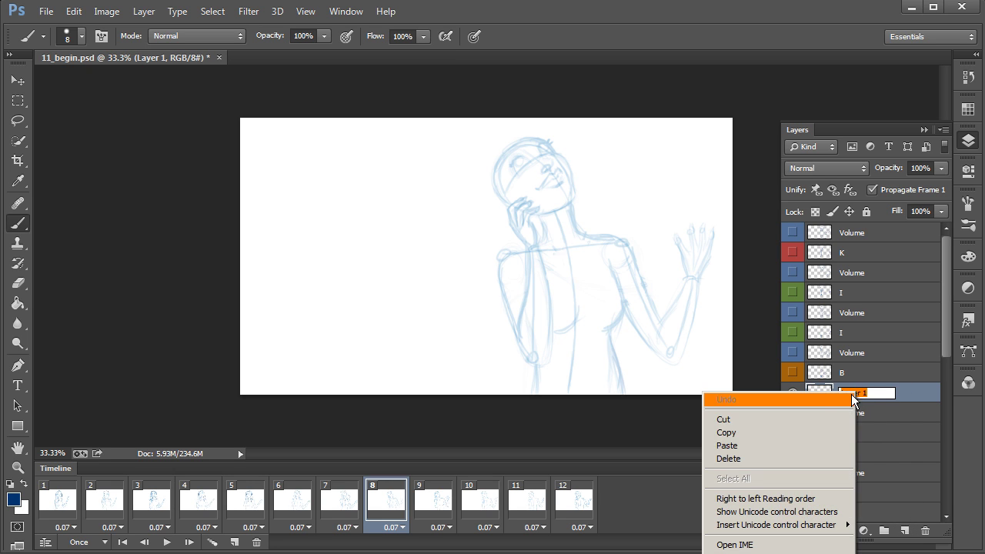
click(800, 446)
right_click(890, 391)
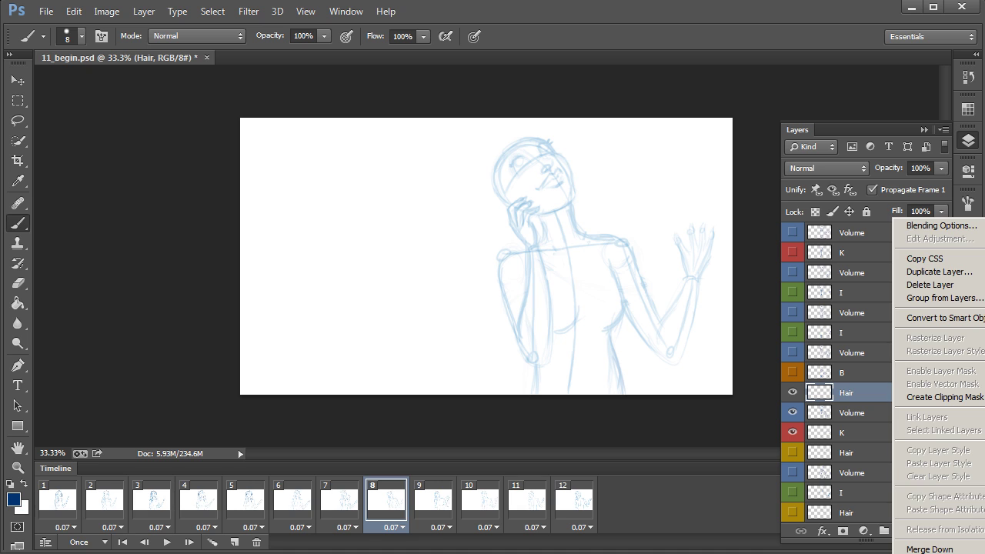
key(Escape)
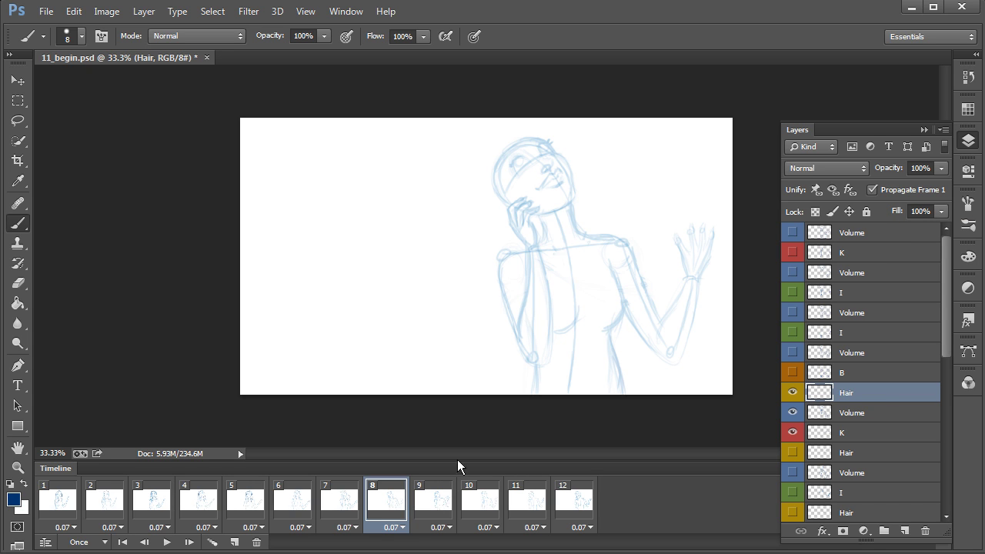
- Sketch frame 8's hair around the crown and face, falling to the bent arm's shoulder, with a lock curving from the hand onto the chest
key(ctrl+plus)
key(ctrl+plus)
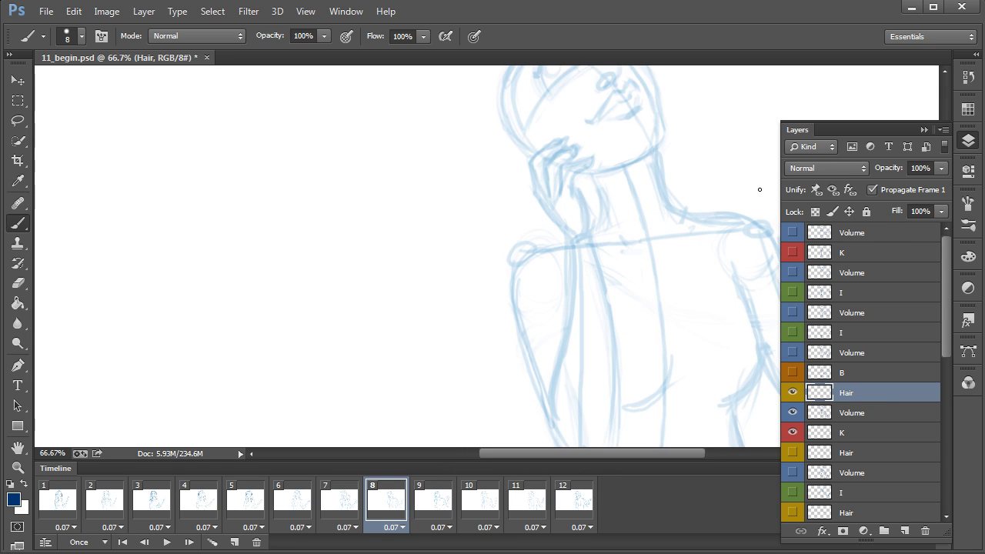
drag(759, 189, 595, 310)
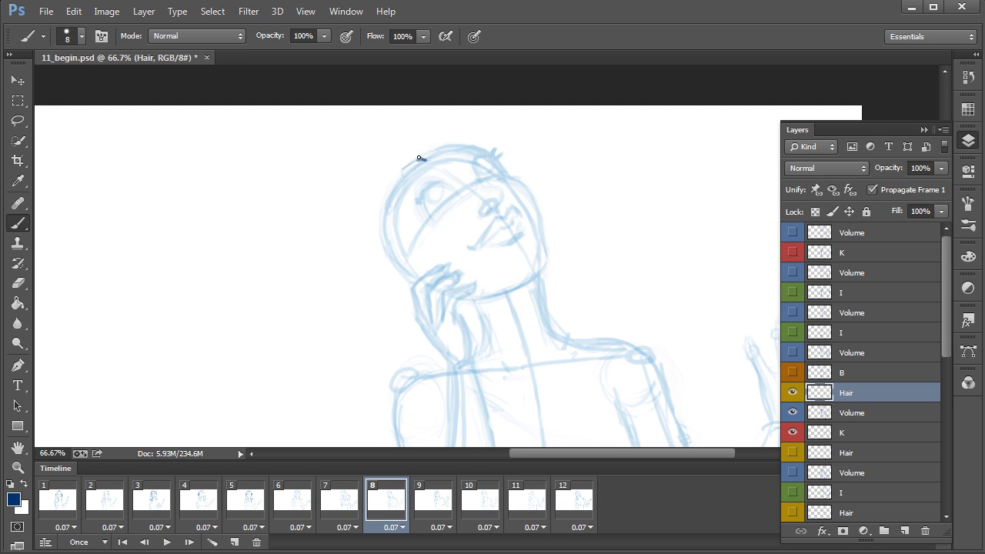
mouse_move(419, 158)
mouse_down()
mouse_move(394, 182)
mouse_move(377, 223)
mouse_move(376, 207)
mouse_move(384, 273)
mouse_move(383, 250)
mouse_move(419, 370)
mouse_up()
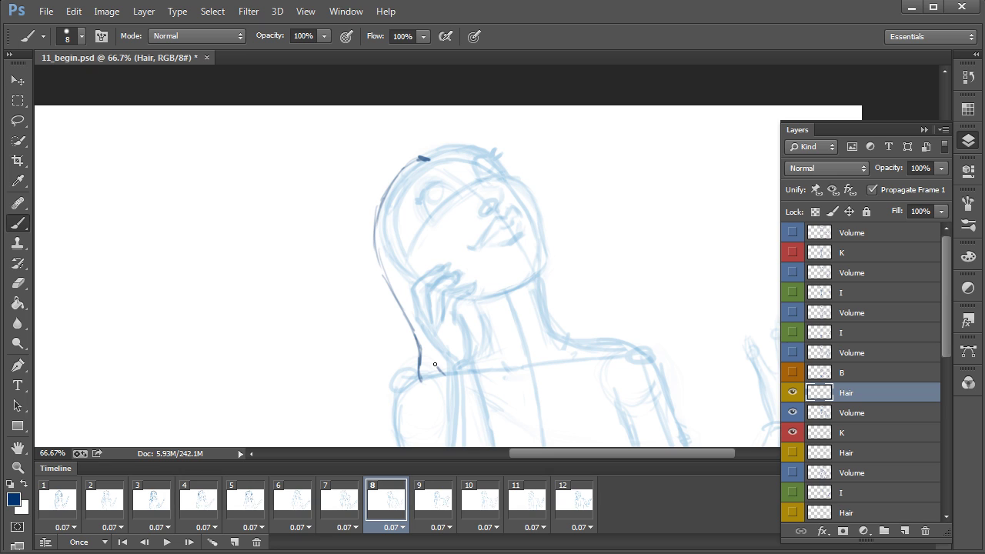
drag(498, 428, 512, 385)
mouse_move(472, 295)
mouse_down()
mouse_move(515, 355)
mouse_move(505, 349)
mouse_move(512, 394)
mouse_up()
mouse_move(475, 303)
mouse_down()
mouse_move(519, 360)
mouse_move(501, 425)
mouse_up()
drag(511, 354, 517, 371)
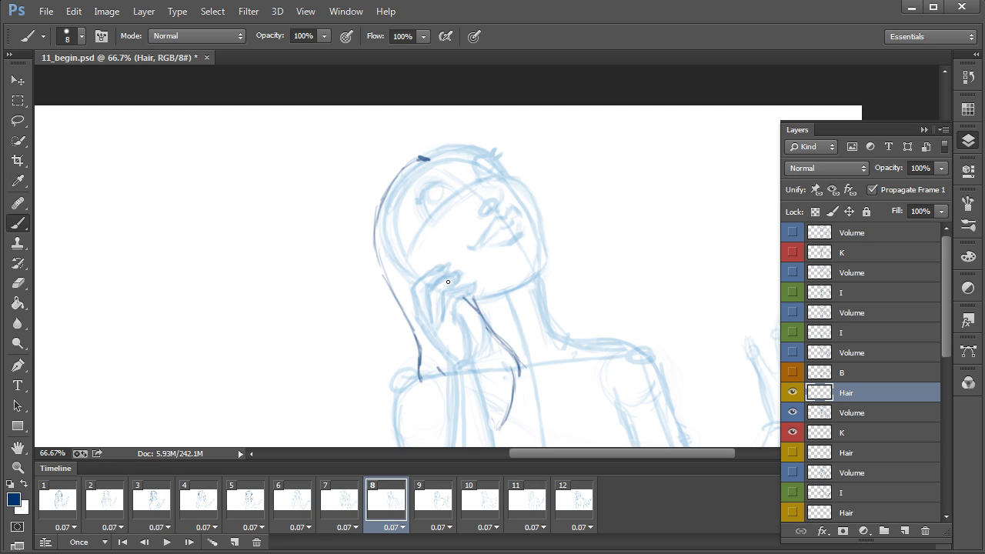
drag(466, 297, 491, 336)
mouse_move(424, 265)
mouse_down()
mouse_move(400, 202)
mouse_move(423, 165)
mouse_move(449, 144)
mouse_move(465, 152)
mouse_move(450, 144)
mouse_move(499, 150)
mouse_move(508, 174)
mouse_up()
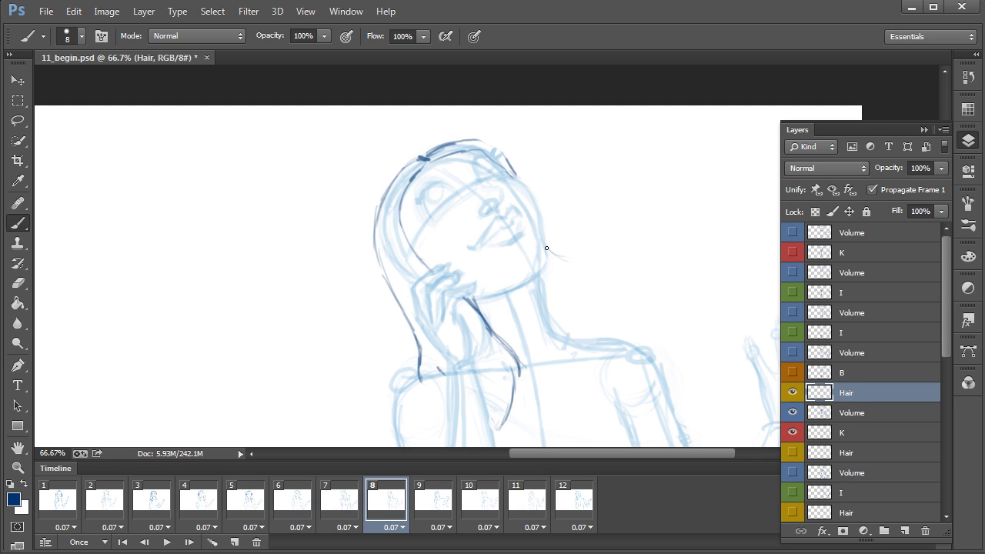
- Sketch frame 8's hair flying outward from the far cheek in separate locks with curved, pointed tips above the shoulder
mouse_move(546, 247)
mouse_down()
mouse_move(610, 259)
mouse_move(637, 239)
mouse_move(636, 215)
mouse_move(617, 268)
mouse_move(680, 293)
mouse_up()
drag(591, 293, 685, 297)
mouse_move(604, 277)
mouse_down()
mouse_move(658, 270)
mouse_move(682, 287)
mouse_up()
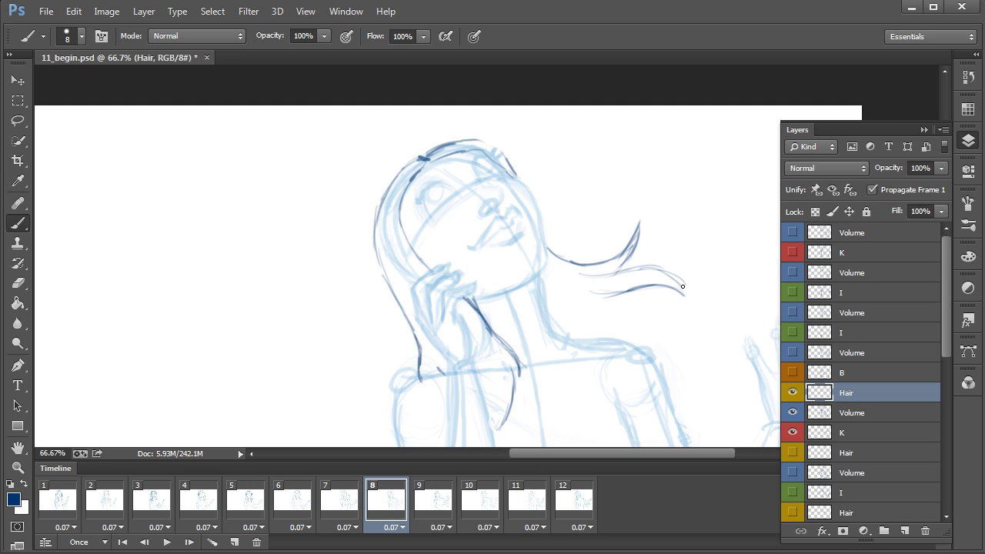
mouse_move(599, 298)
mouse_down()
mouse_move(628, 309)
mouse_move(651, 347)
mouse_up()
mouse_move(576, 279)
mouse_down()
mouse_move(651, 264)
mouse_move(681, 283)
mouse_up()
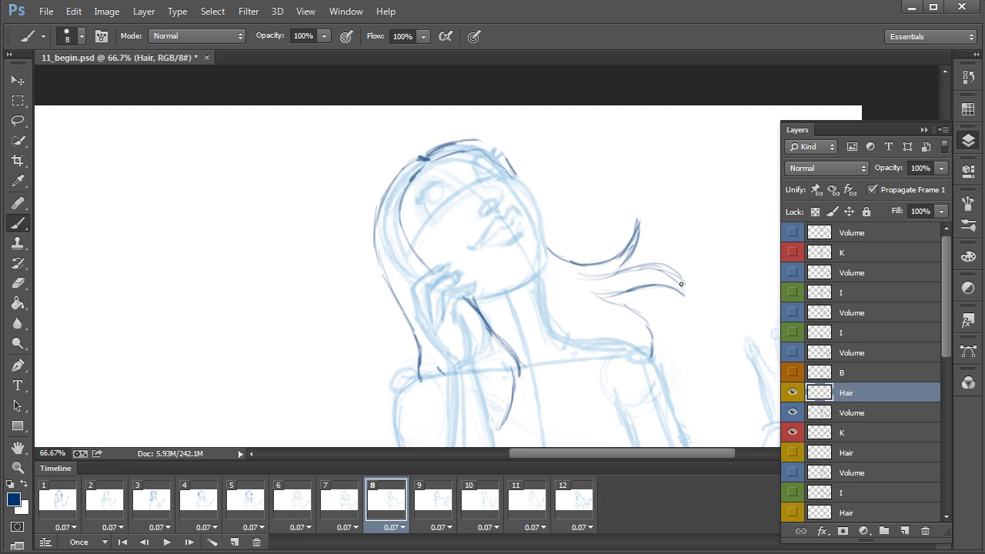
mouse_move(596, 294)
mouse_down()
mouse_move(662, 286)
mouse_move(667, 271)
mouse_move(688, 284)
mouse_up()
- Compare frame 8 with frame 7, then darken frame 8's flying locks, the lower lock reaching the shoulder and the hairline at the crown
click(341, 514)
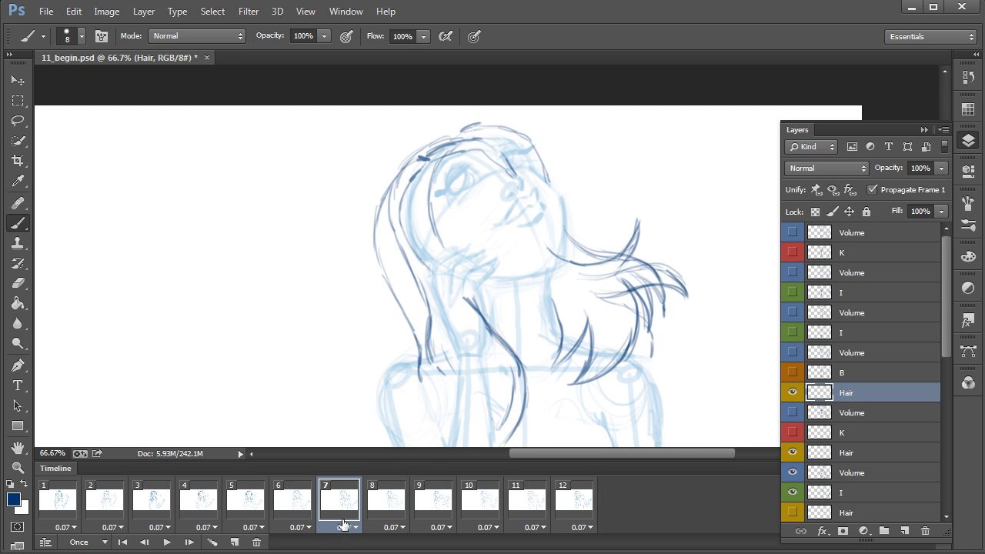
click(389, 514)
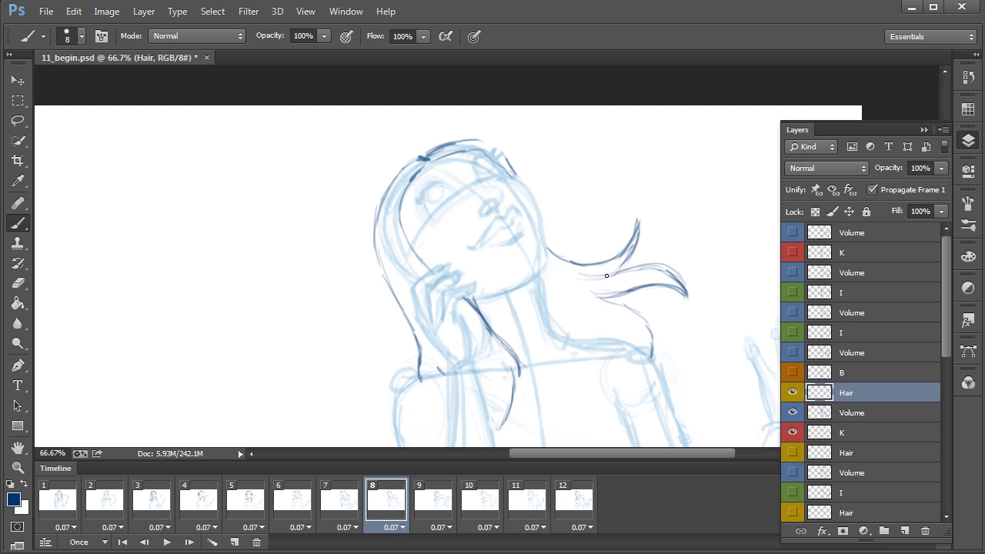
mouse_move(606, 276)
mouse_down()
mouse_move(643, 267)
mouse_move(669, 286)
mouse_up()
mouse_move(603, 299)
mouse_down()
mouse_move(647, 326)
mouse_move(653, 359)
mouse_up()
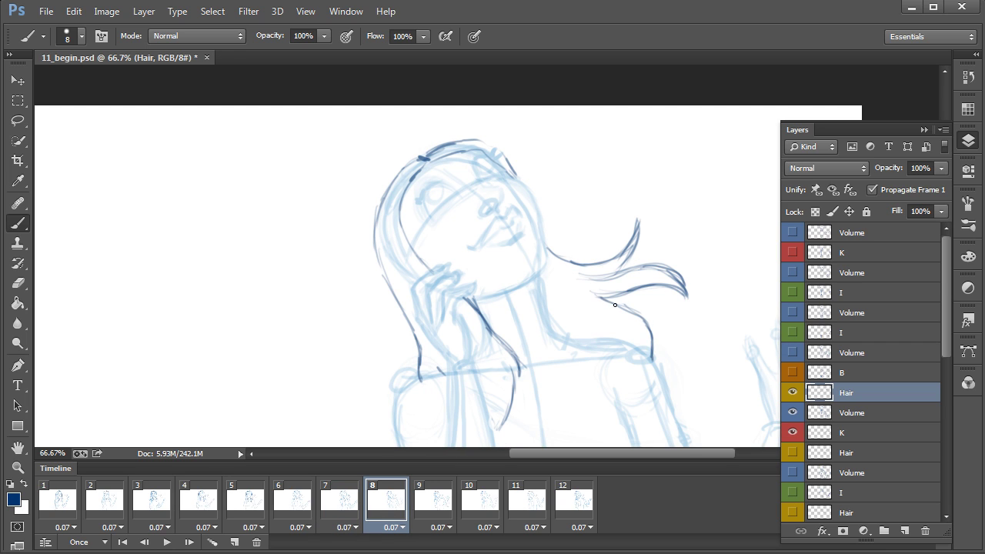
key(ctrl+z)
mouse_move(615, 305)
mouse_down()
mouse_move(645, 322)
mouse_move(650, 362)
mouse_up()
drag(477, 142, 500, 161)
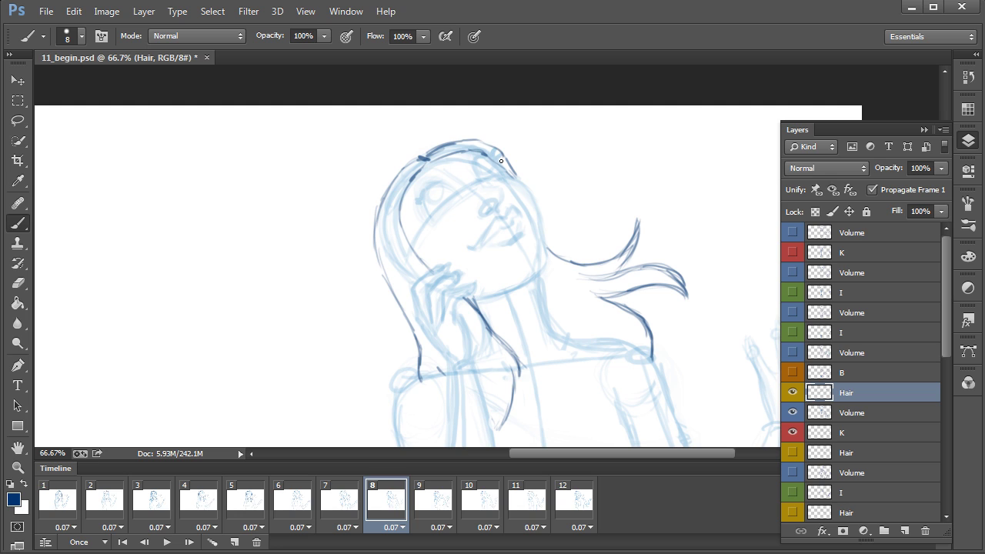
- Hide frame 8's Hair layer in frames 1 to 7 and 9 to 12
click(335, 510)
shift+click(66, 504)
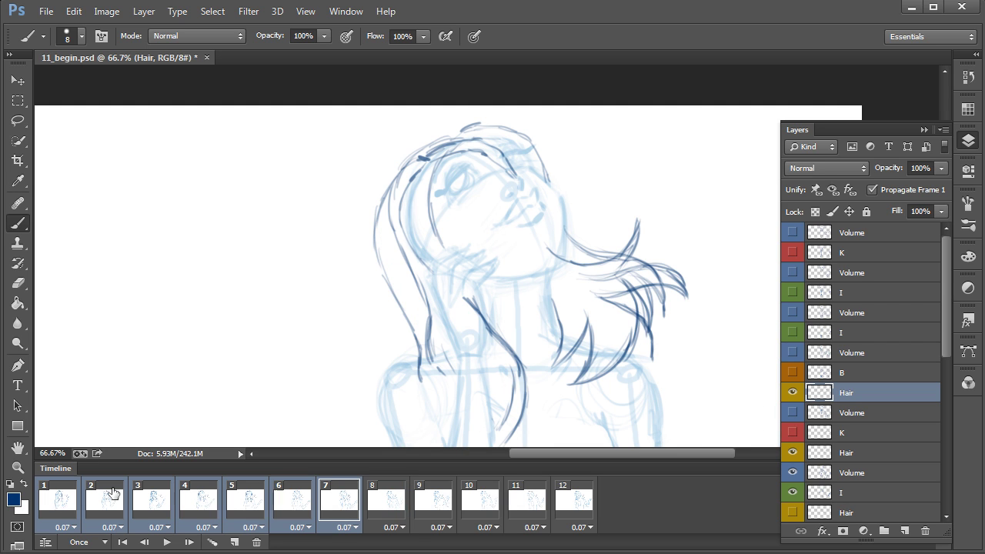
click(793, 392)
click(391, 507)
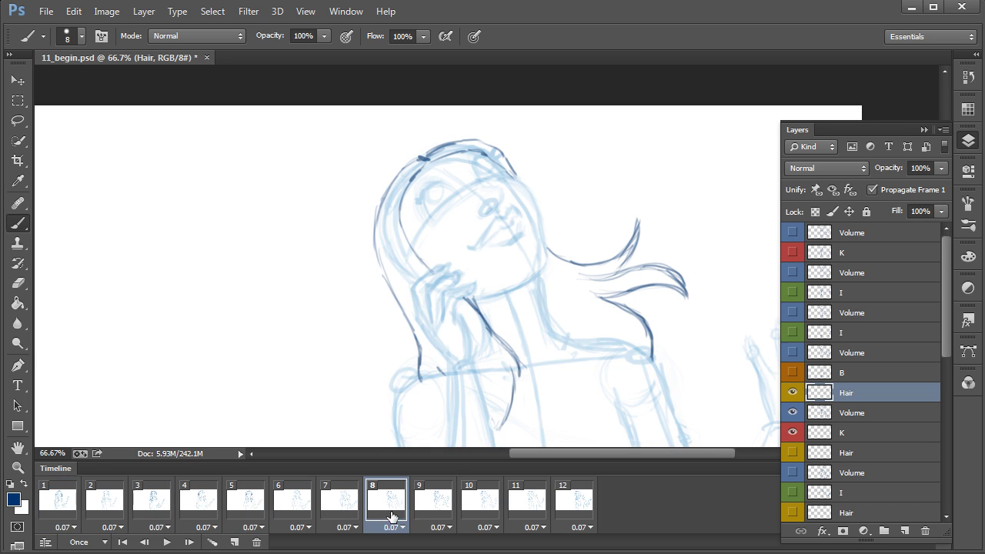
click(434, 508)
shift+click(590, 511)
click(792, 392)
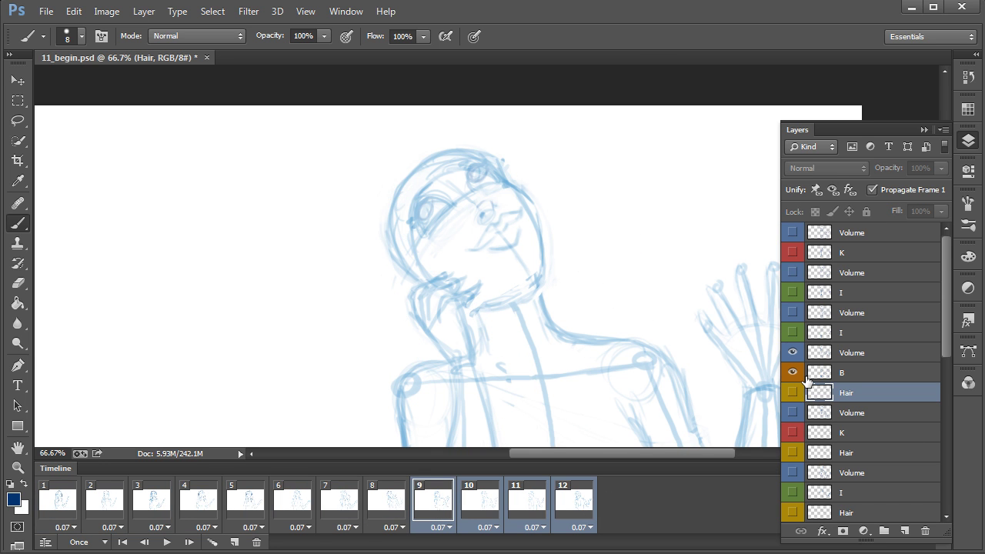
- Play the animation from frame 1 at 33.3% zoom to review the hair motion through frame 8
key(ctrl+minus)
key(ctrl+minus)
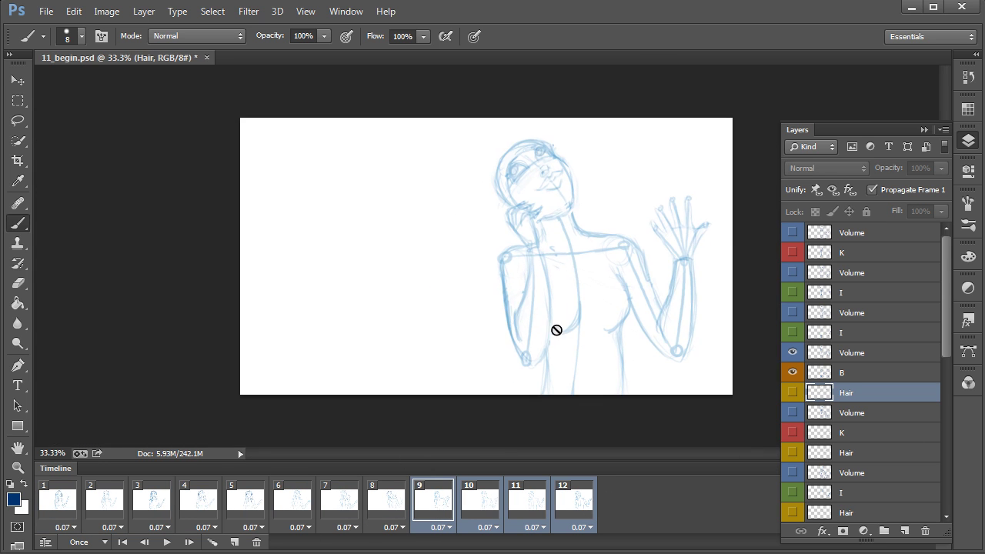
click(67, 510)
click(167, 541)
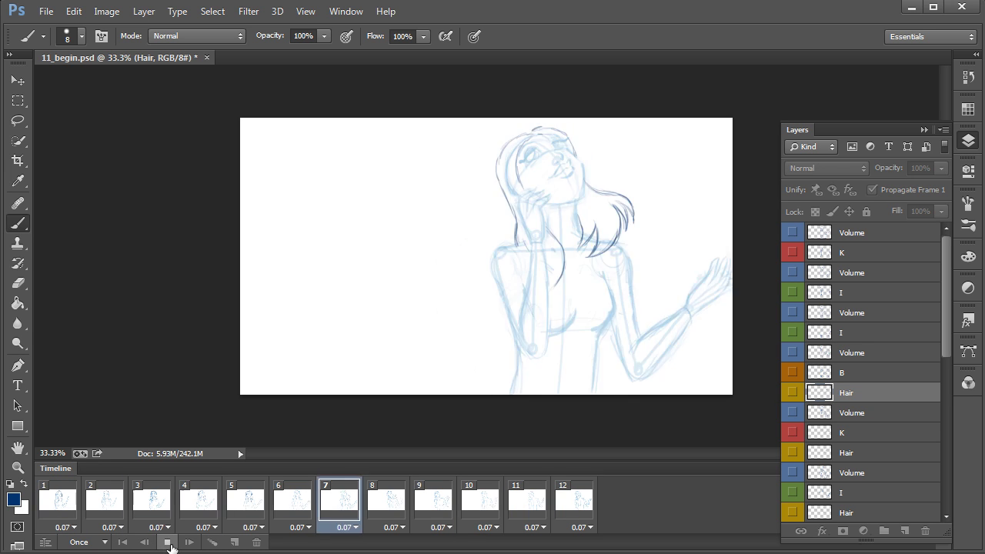
click(167, 543)
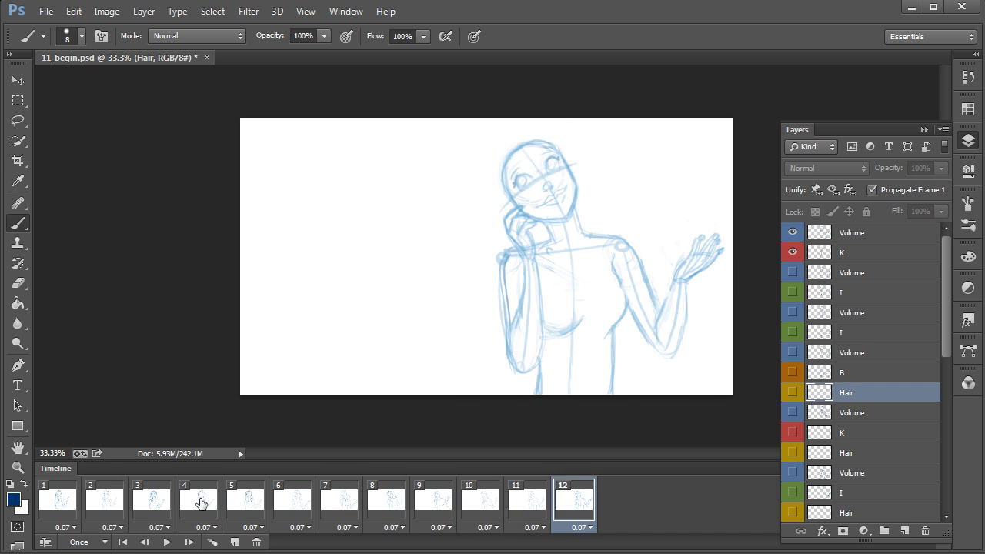
- Add a layer directly above frame 9's visible Volume layer, name it Hair and give it the yellow layer colour
click(385, 501)
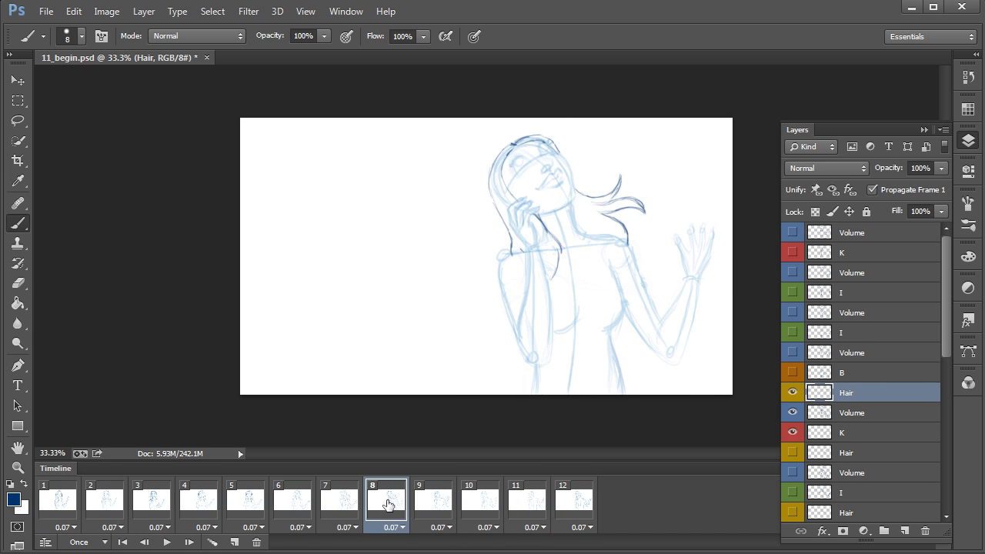
click(432, 508)
click(862, 357)
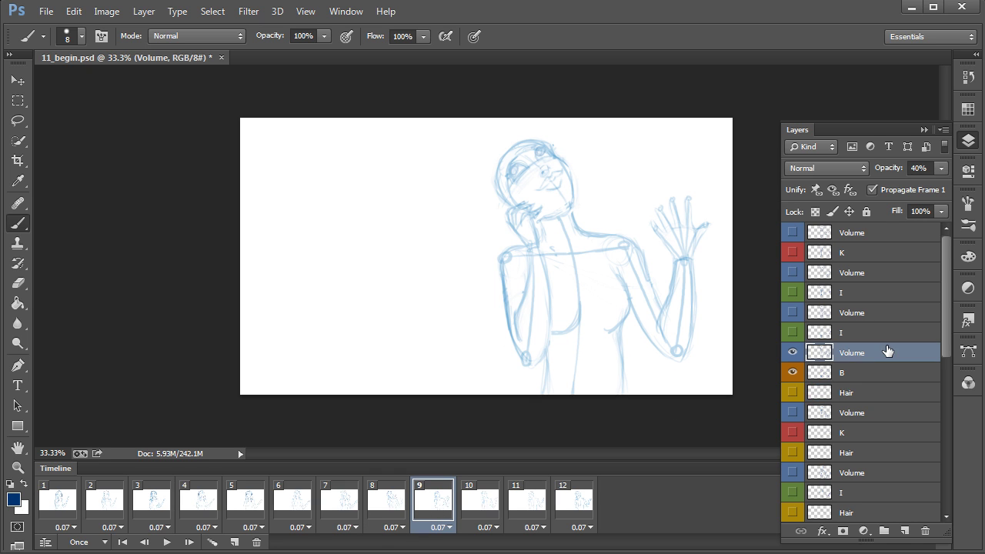
click(905, 531)
double_click(864, 354)
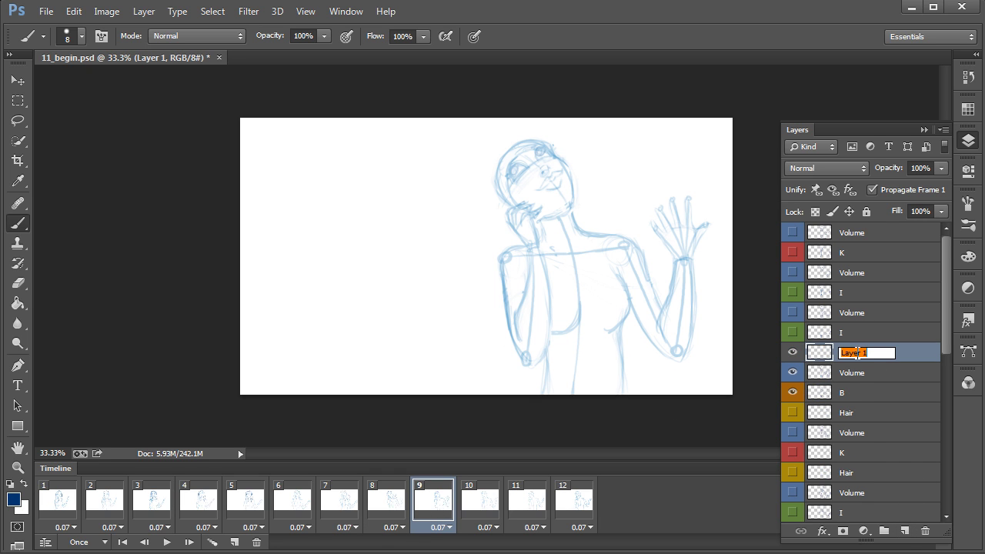
right_click(857, 354)
click(790, 406)
key(Return)
right_click(884, 353)
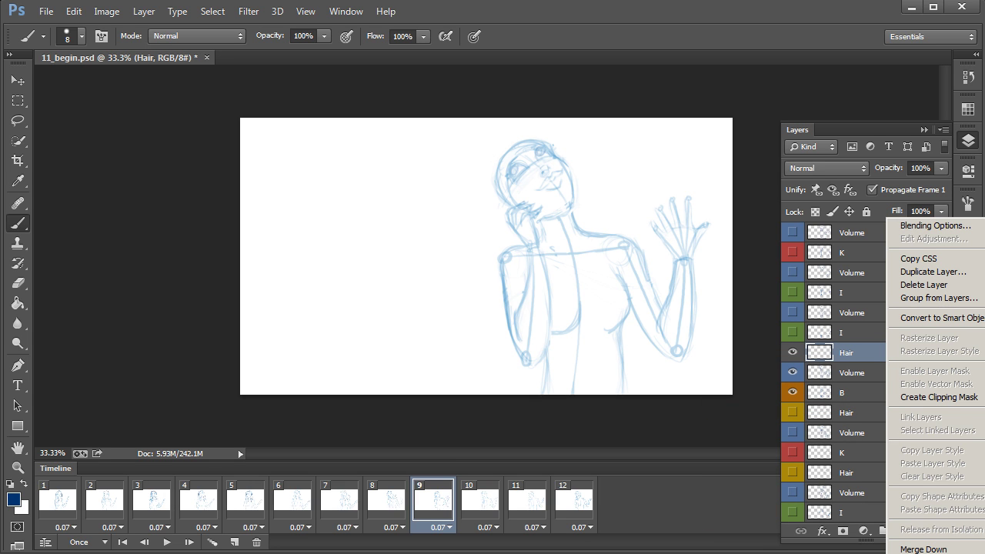
click(923, 553)
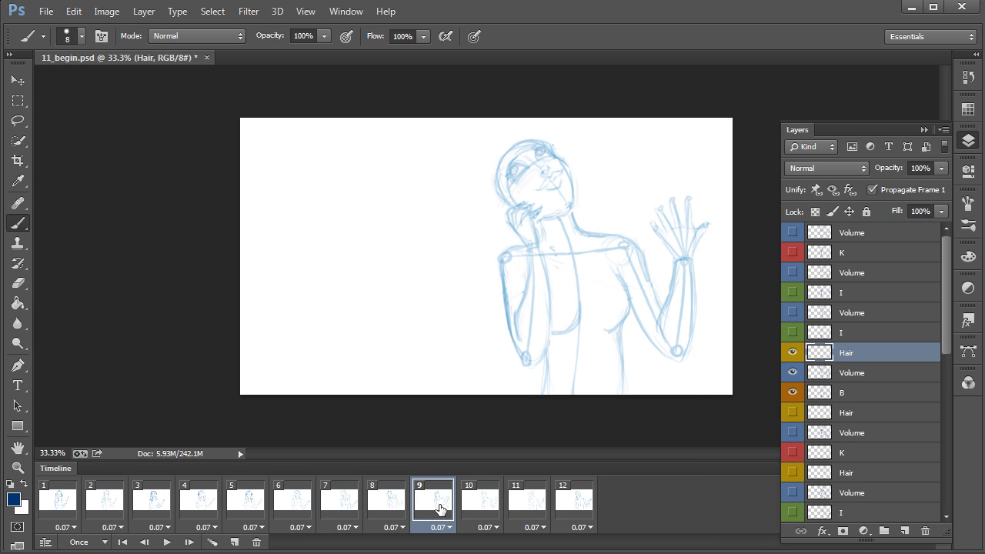
- Sketch frame 9's hair from the parting along the face and outer head, with the outer edge falling to the bent arm's shoulder
key(ctrl+plus)
key(ctrl+plus)
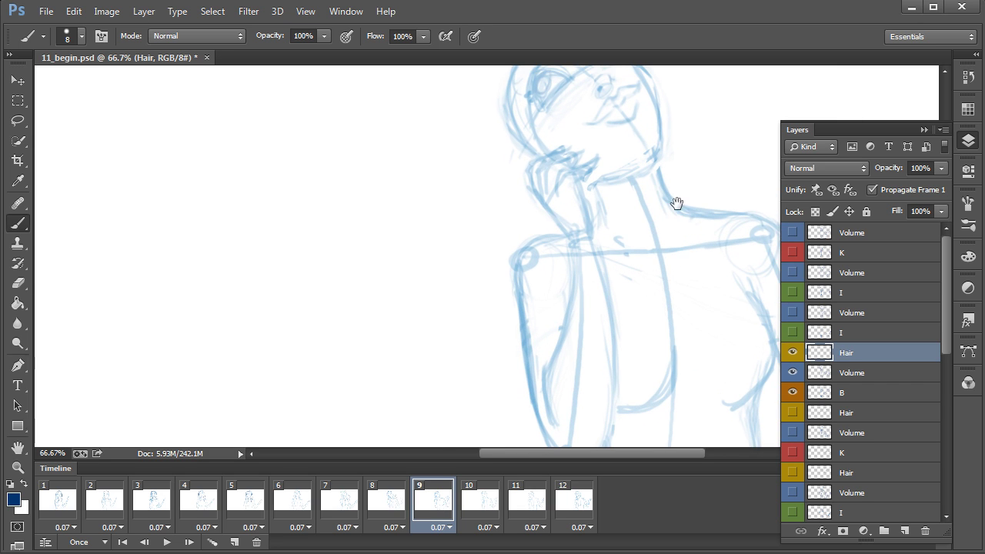
drag(677, 203, 588, 314)
key(ctrl+plus)
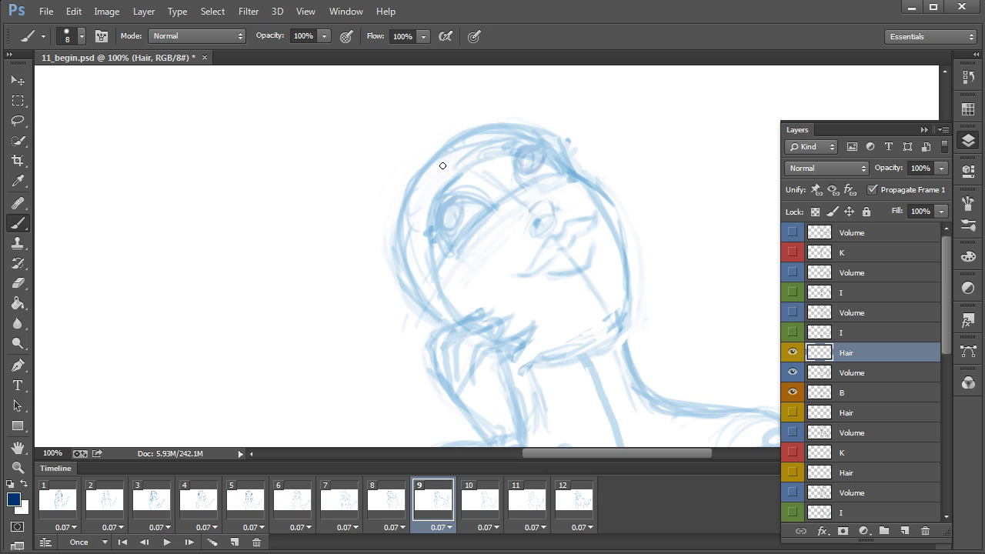
mouse_move(438, 161)
mouse_down()
mouse_move(419, 236)
mouse_move(425, 269)
mouse_move(417, 229)
mouse_move(455, 321)
mouse_up()
mouse_move(425, 146)
mouse_down()
mouse_move(390, 214)
mouse_move(391, 277)
mouse_move(416, 327)
mouse_up()
drag(511, 343, 517, 215)
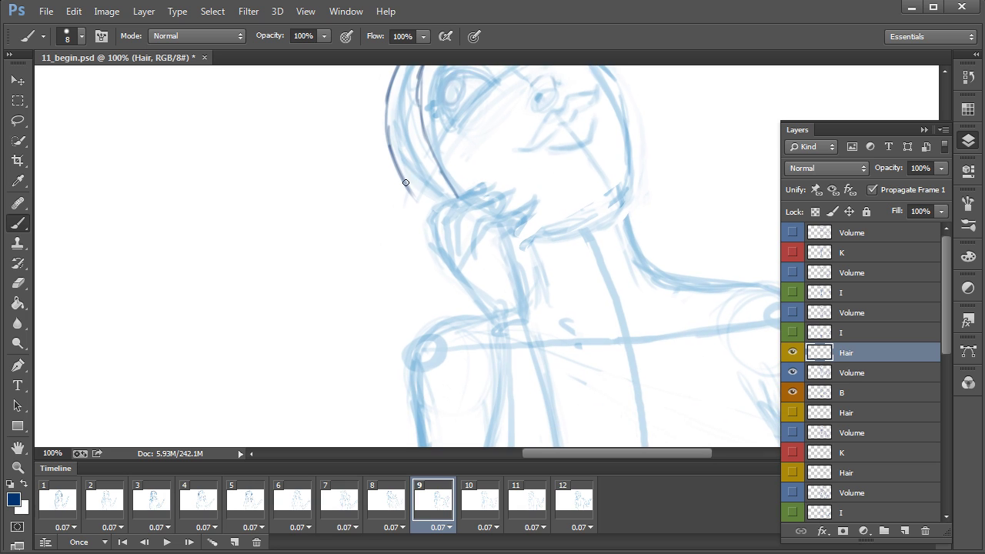
mouse_move(401, 161)
mouse_down()
mouse_move(417, 217)
mouse_move(410, 290)
mouse_move(419, 343)
mouse_up()
drag(417, 196, 422, 350)
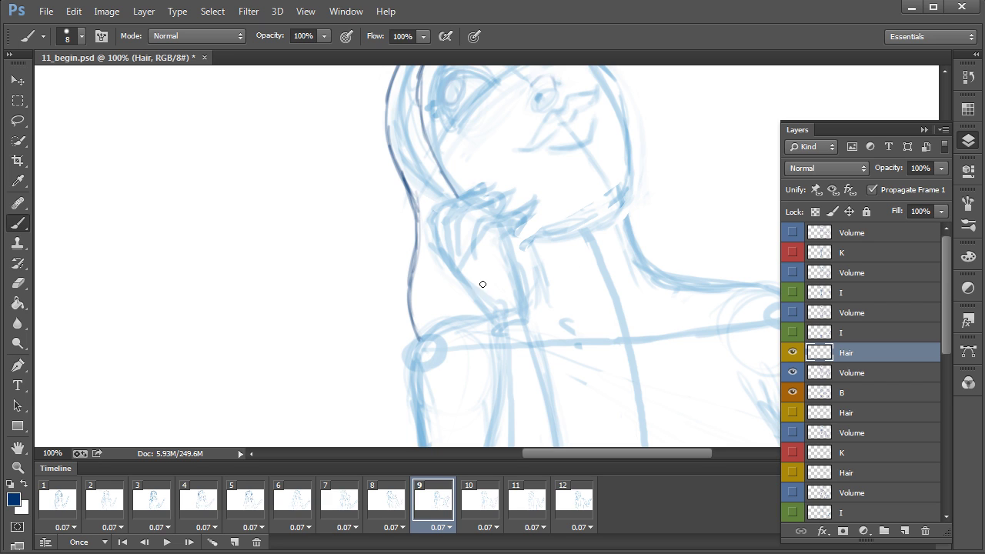
mouse_move(406, 282)
mouse_down()
mouse_move(421, 342)
mouse_move(407, 301)
mouse_up()
- Extend frame 9's inner hairline over the supporting hand and sketch the lock curving down from beneath it onto the chest
drag(439, 173, 515, 232)
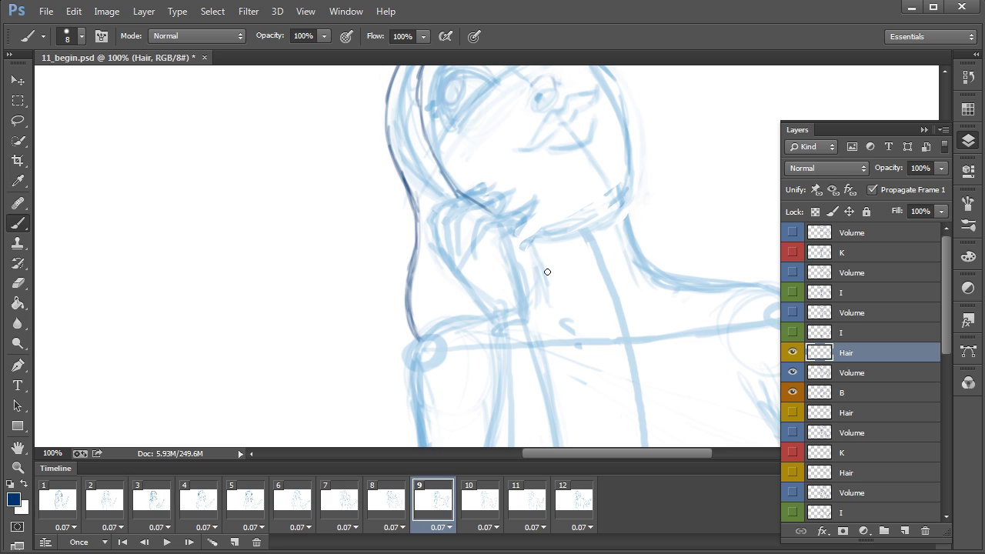
drag(547, 272, 562, 336)
mouse_move(545, 303)
mouse_down()
mouse_move(551, 379)
mouse_move(562, 322)
mouse_up()
drag(562, 241, 495, 390)
- Sketch frame 9's hair over the crown and the locks flying outward past the far cheek, with the lowest curving down to the shoulder
drag(308, 133, 361, 113)
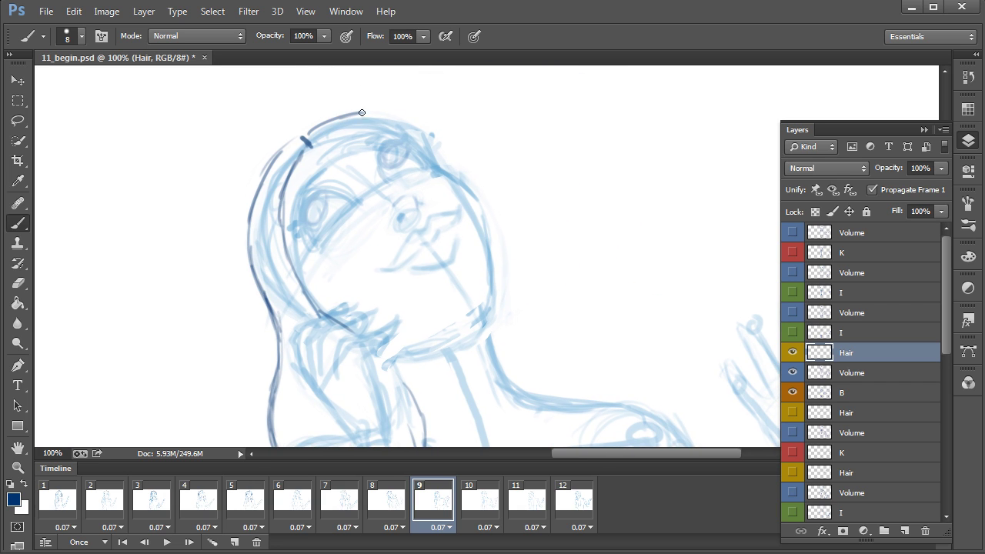
mouse_move(565, 263)
mouse_down()
mouse_move(493, 252)
mouse_move(472, 242)
mouse_move(479, 229)
mouse_move(449, 231)
mouse_move(490, 225)
mouse_move(534, 182)
mouse_move(500, 251)
mouse_up()
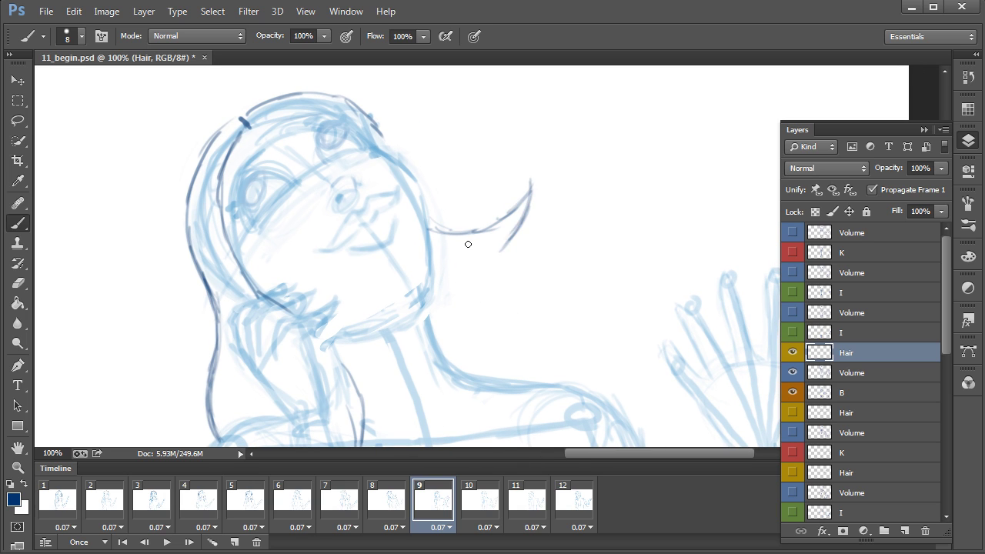
mouse_move(531, 181)
mouse_down()
mouse_move(512, 249)
mouse_move(475, 249)
mouse_move(558, 248)
mouse_move(596, 282)
mouse_up()
mouse_move(486, 276)
mouse_down()
mouse_move(530, 275)
mouse_move(603, 295)
mouse_up()
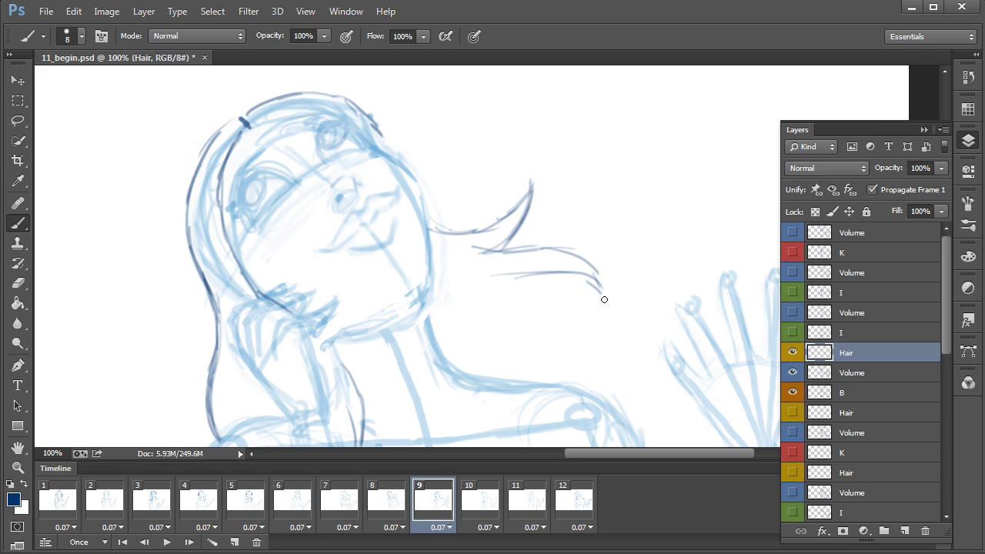
mouse_move(542, 268)
mouse_down()
mouse_move(589, 285)
mouse_move(521, 273)
mouse_move(515, 243)
mouse_move(491, 266)
mouse_move(544, 306)
mouse_move(552, 387)
mouse_up()
mouse_move(495, 250)
mouse_down()
mouse_move(493, 279)
mouse_move(554, 346)
mouse_move(556, 377)
mouse_up()
- Hide frame 9's Hair layer in frames 10 to 12
key(ctrl+minus)
key(ctrl+minus)
key(ctrl+minus)
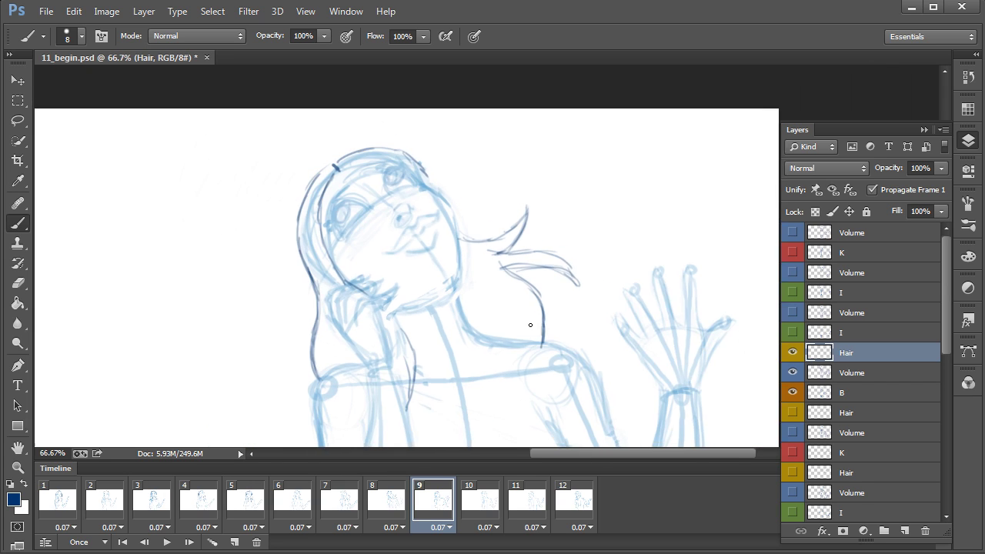
click(475, 514)
shift+click(574, 513)
click(792, 353)
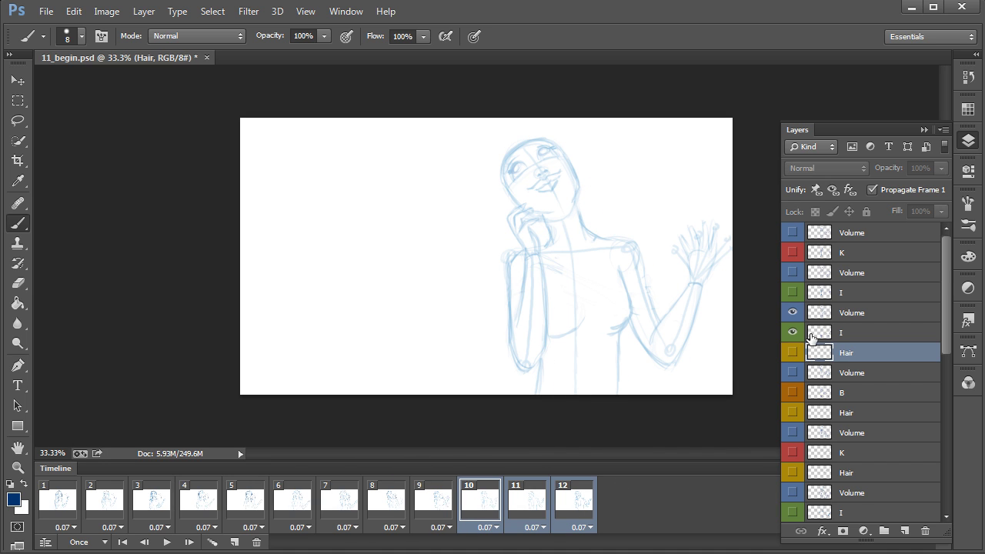
- Hide frame 9's Hair layer in frames 1 to 8
click(394, 506)
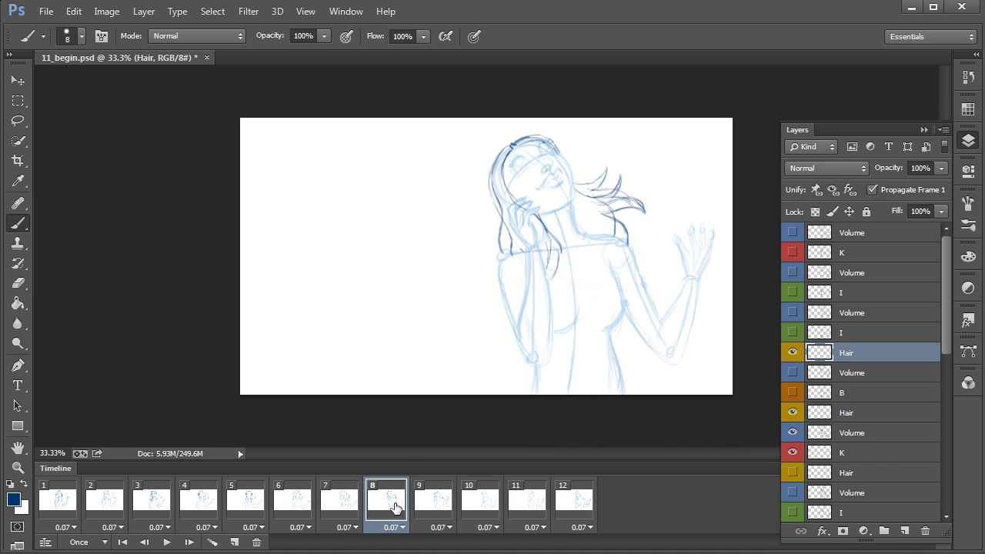
shift+click(49, 510)
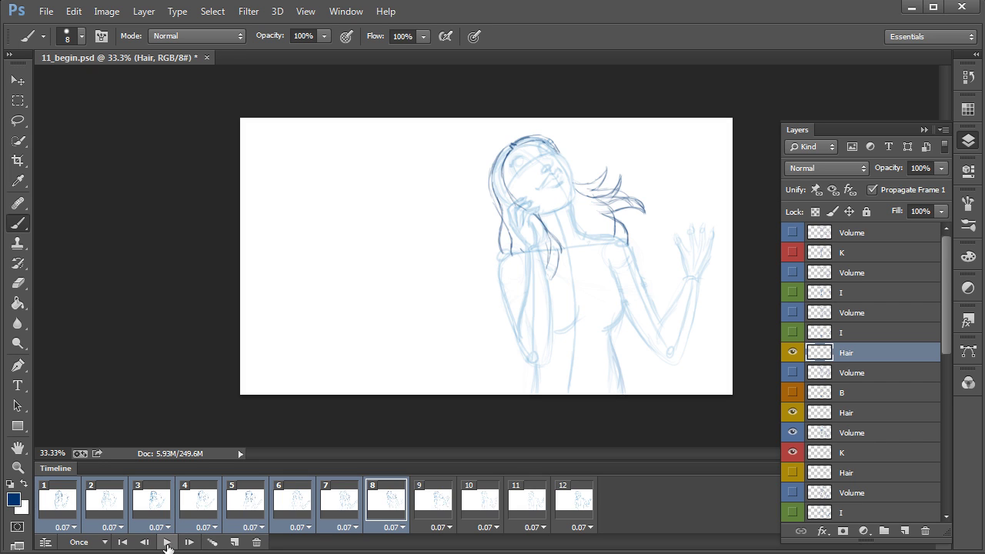
click(793, 352)
- Play the animation from frame 1 and review the hair in frames 8 and 9
click(123, 542)
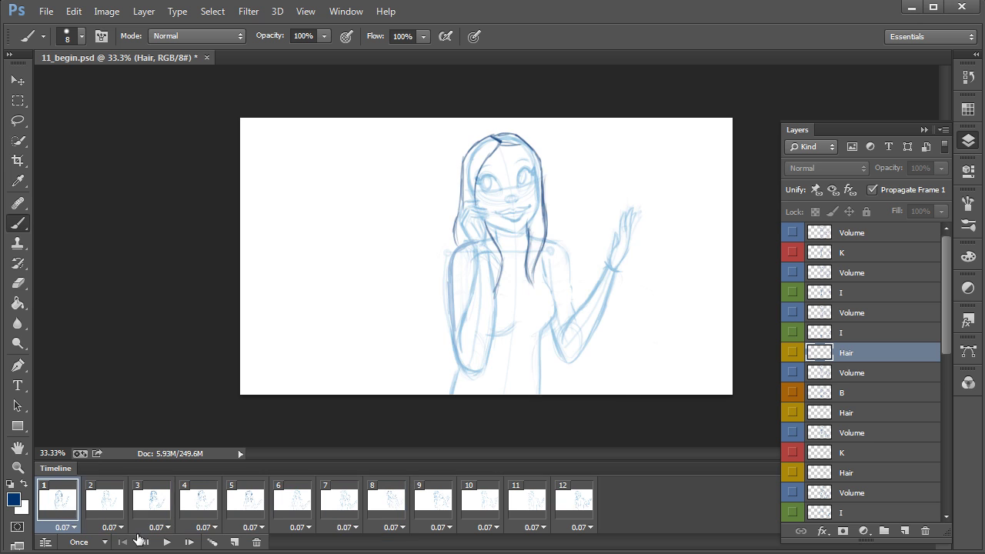
click(165, 541)
click(167, 542)
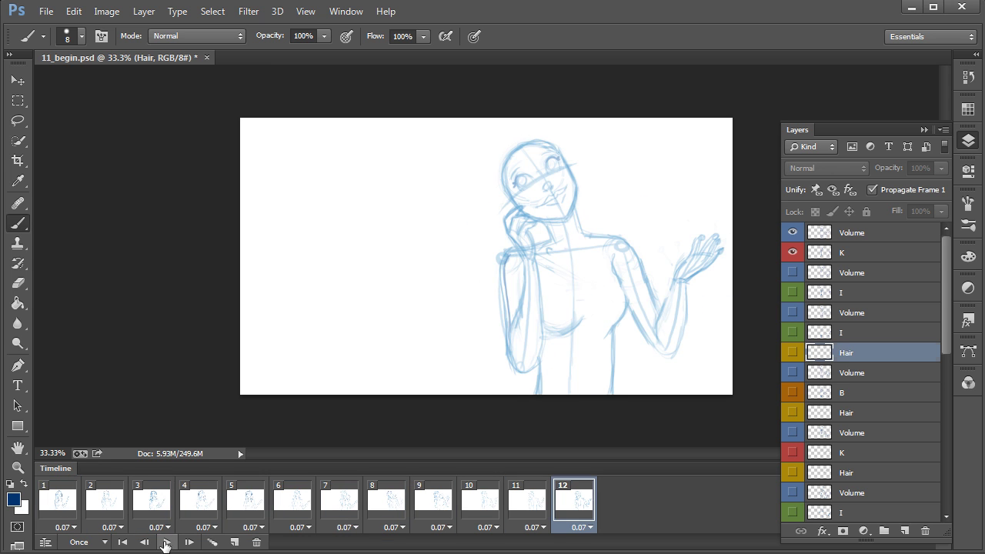
click(168, 541)
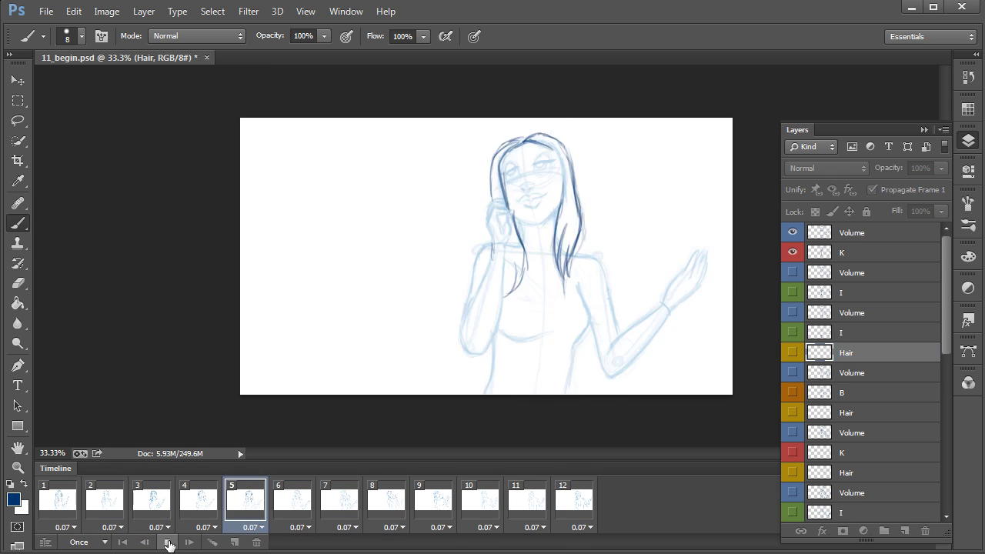
click(384, 502)
click(433, 505)
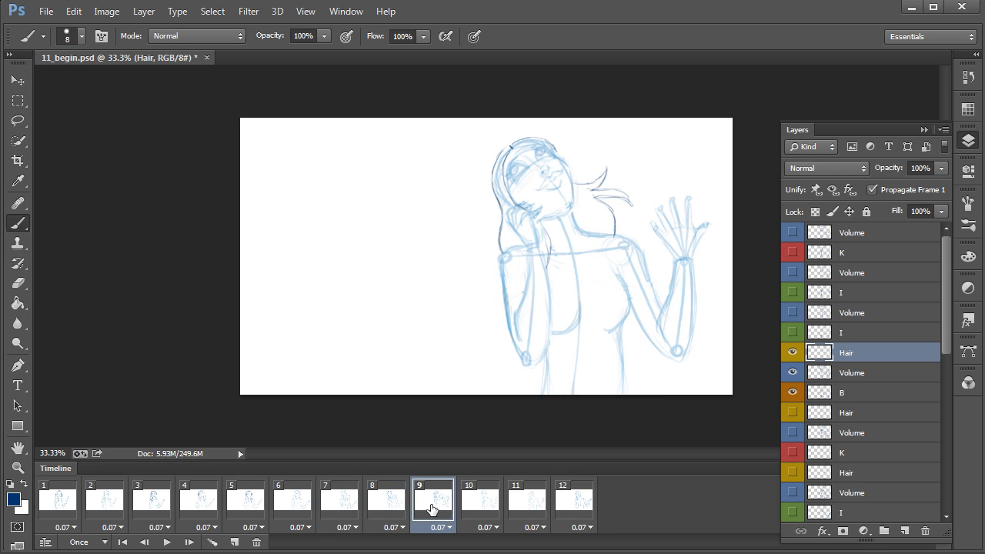
- In frame 10, add a layer above its visible Volume layer, name it Hair and colour-code it yellow
click(481, 507)
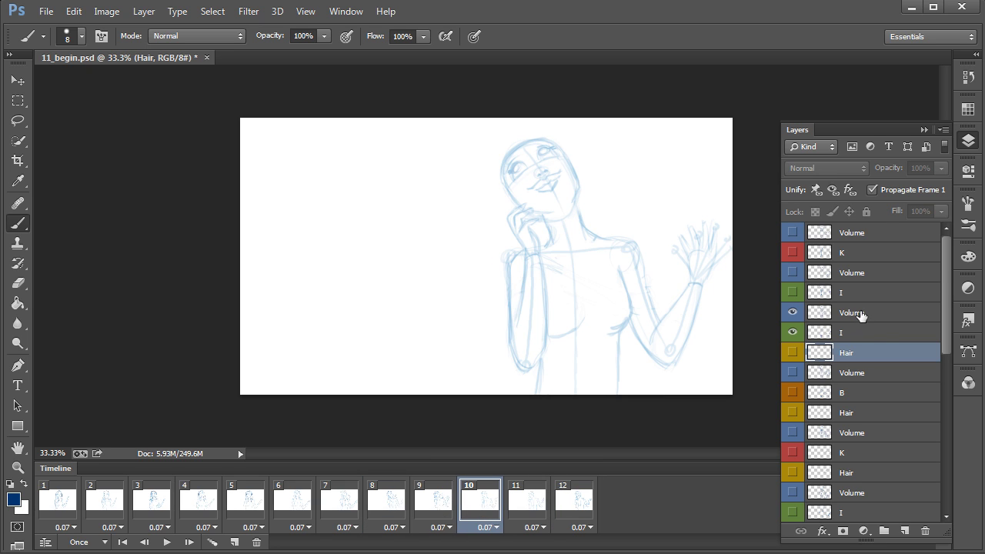
click(859, 314)
click(904, 531)
double_click(856, 312)
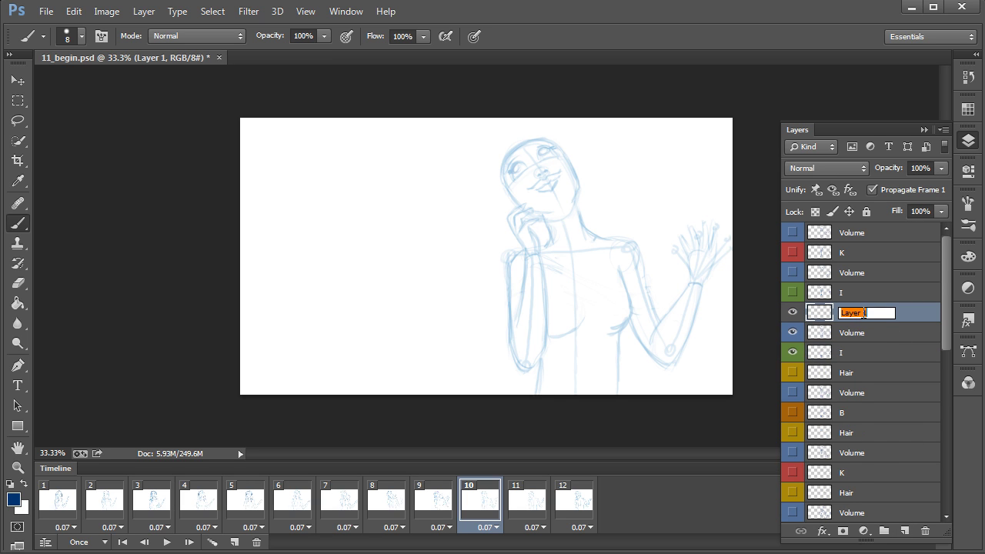
right_click(859, 311)
click(787, 367)
key(Return)
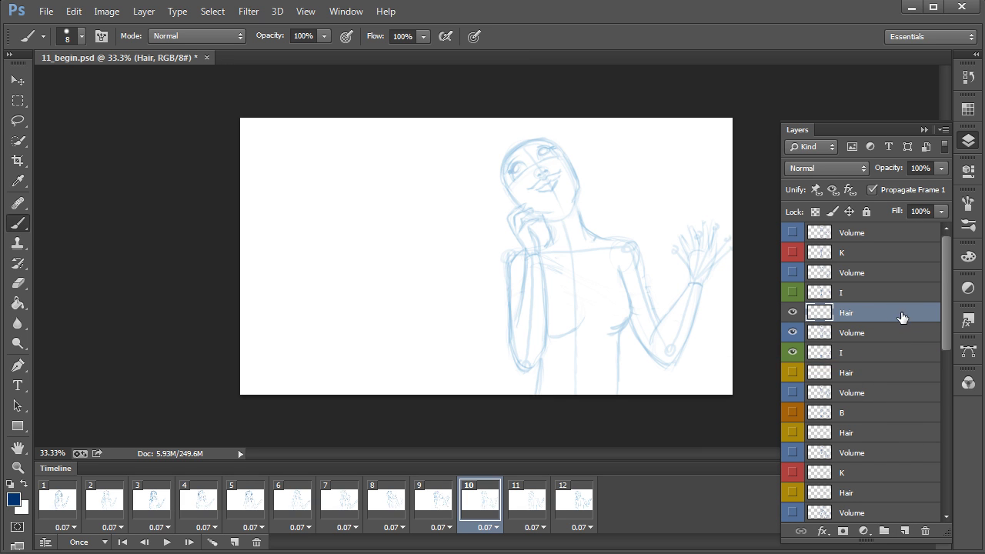
right_click(892, 317)
click(927, 550)
- Sketch frame 10's hair over the crown and down past the far cheek to the neck
scroll(575, 215, up, 2)
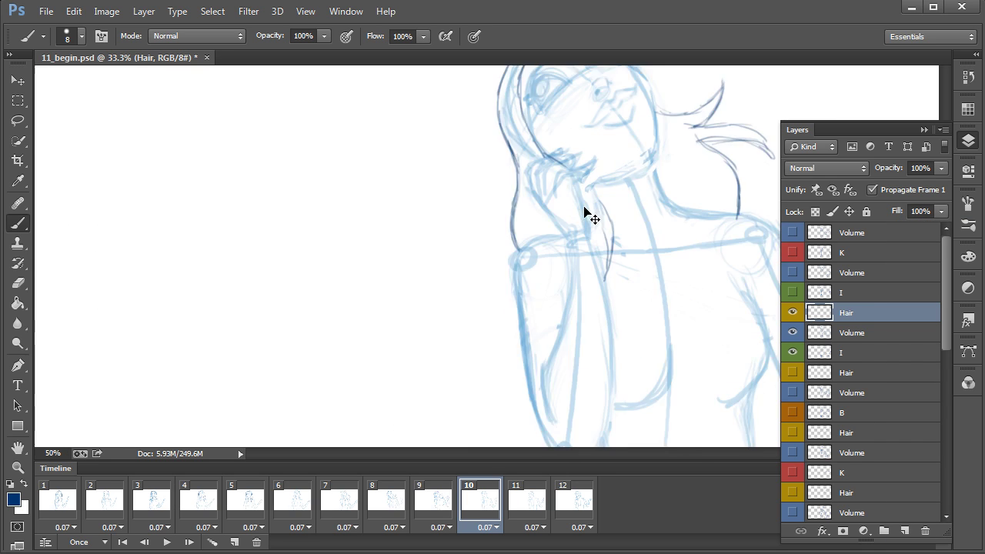
drag(670, 172, 582, 297)
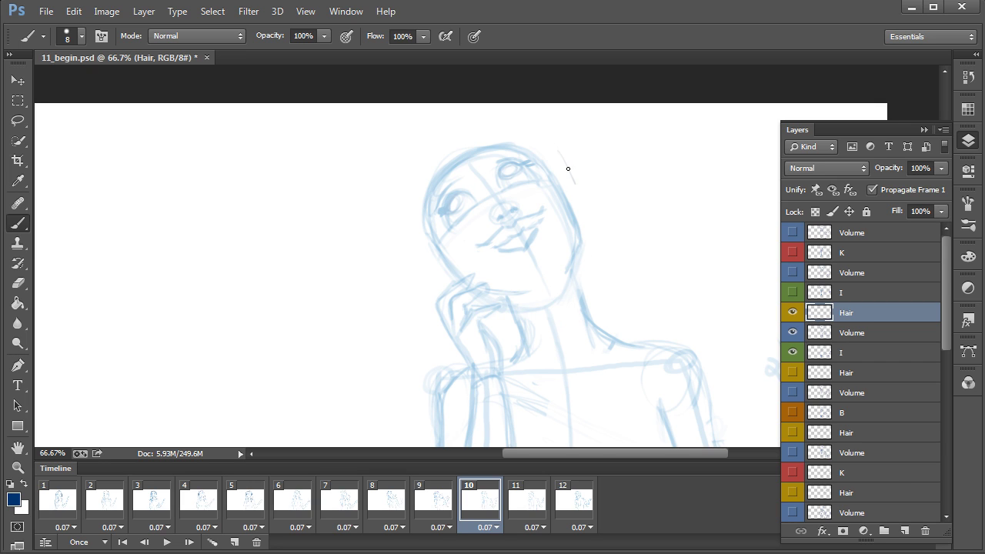
mouse_move(572, 180)
mouse_down()
mouse_move(600, 240)
mouse_move(587, 315)
mouse_up()
drag(553, 155, 581, 205)
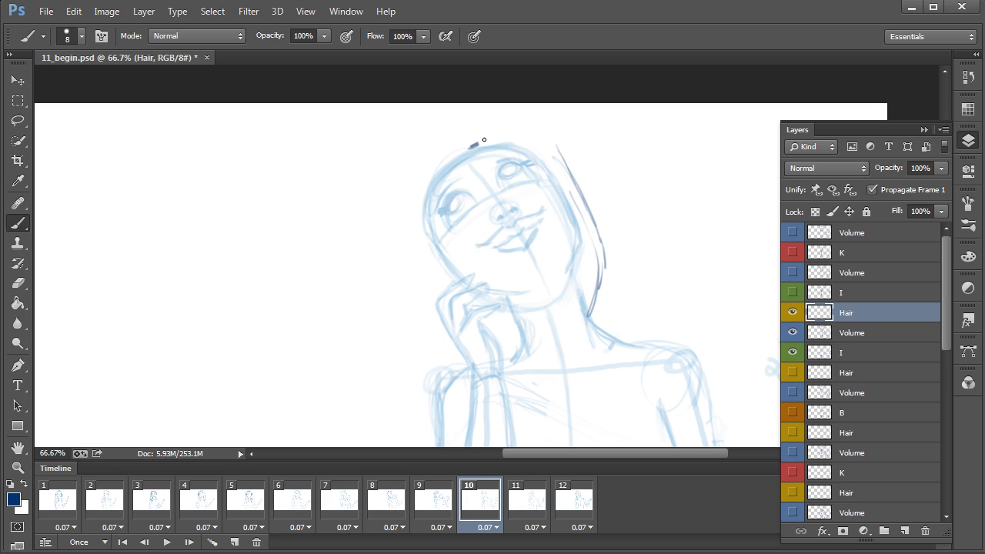
mouse_move(520, 140)
mouse_down()
mouse_move(544, 149)
mouse_move(577, 196)
mouse_move(596, 240)
mouse_move(592, 299)
mouse_up()
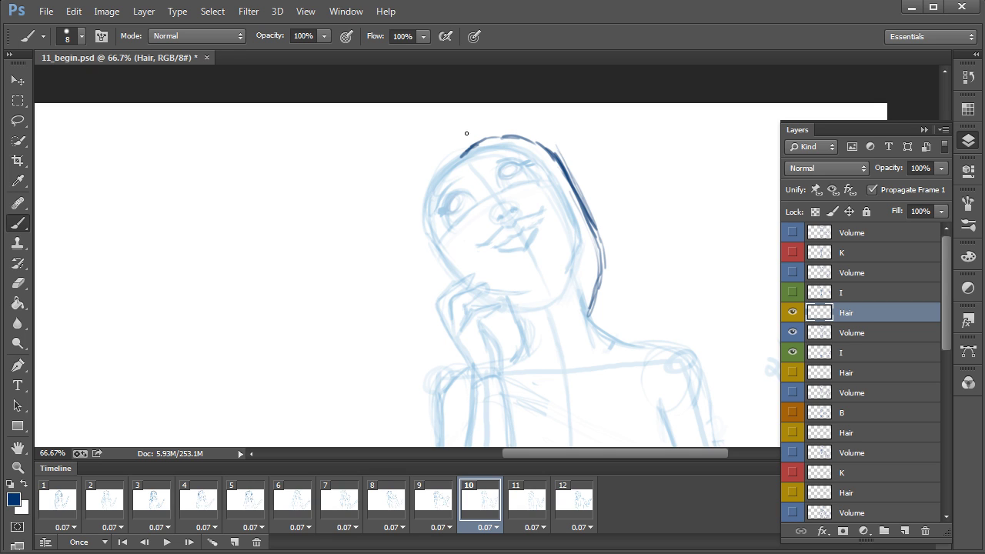
drag(503, 137, 541, 146)
drag(601, 242, 581, 319)
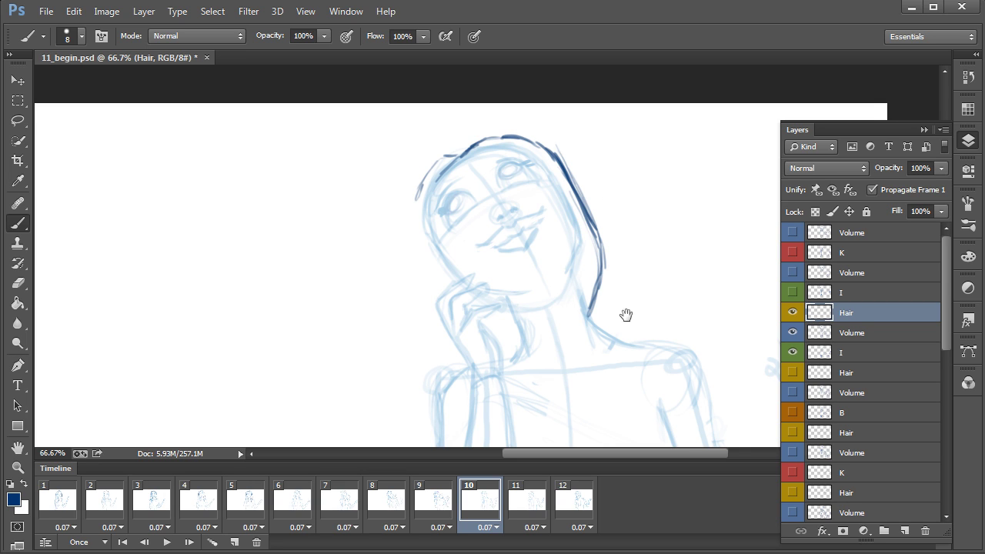
- Sketch the outer edge of frame 10's hair down the supporting-hand side, with locks flicking outward above the shoulder
scroll(626, 314, down, 2)
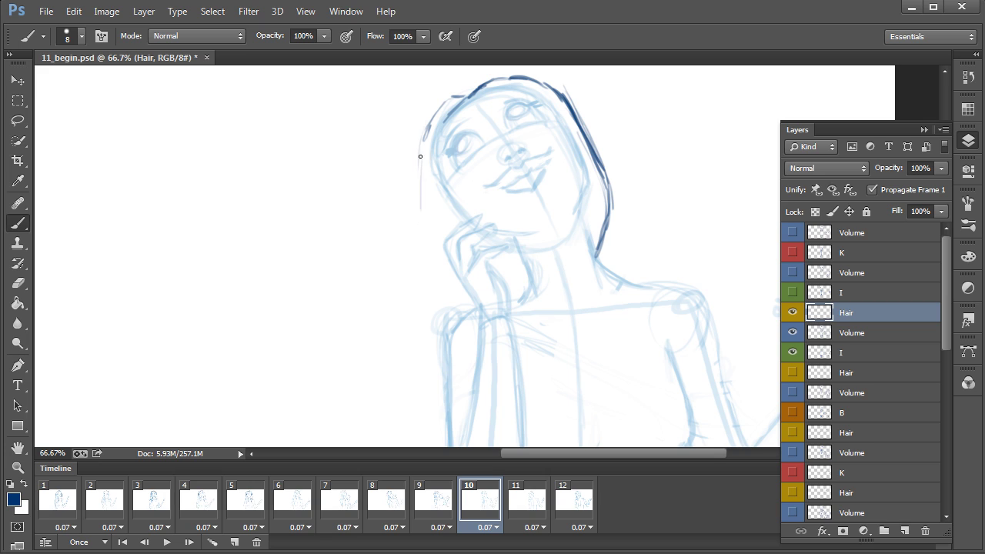
mouse_move(420, 157)
mouse_down()
mouse_move(423, 240)
mouse_move(389, 277)
mouse_move(414, 270)
mouse_move(433, 250)
mouse_move(389, 282)
mouse_move(420, 186)
mouse_up()
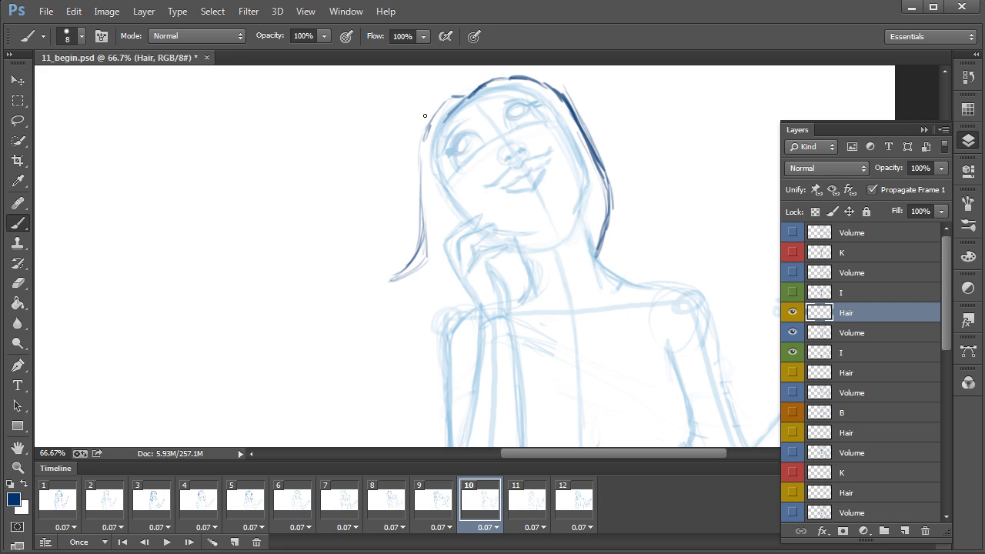
drag(442, 107, 381, 279)
drag(415, 248, 382, 283)
drag(428, 254, 424, 313)
drag(417, 249, 385, 276)
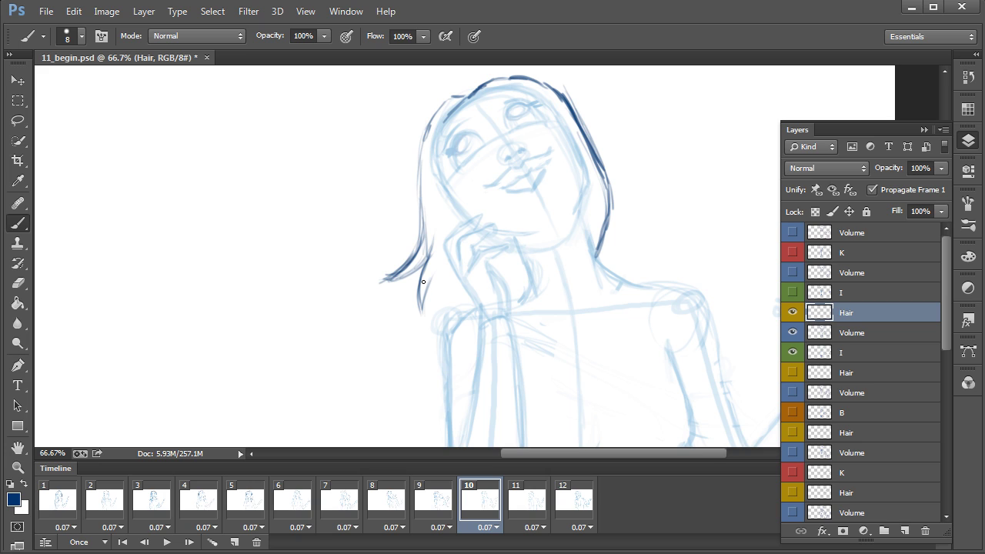
mouse_move(424, 267)
mouse_down()
mouse_move(423, 319)
mouse_move(434, 274)
mouse_move(436, 315)
mouse_move(434, 297)
mouse_move(444, 331)
mouse_up()
drag(433, 295, 448, 336)
drag(416, 251, 423, 139)
- Sketch frame 10's inner hairline from the parting to the supporting hand and the lock curving from beneath it onto the chest
mouse_move(530, 297)
mouse_down()
mouse_move(540, 332)
mouse_move(530, 372)
mouse_move(541, 311)
mouse_move(526, 374)
mouse_up()
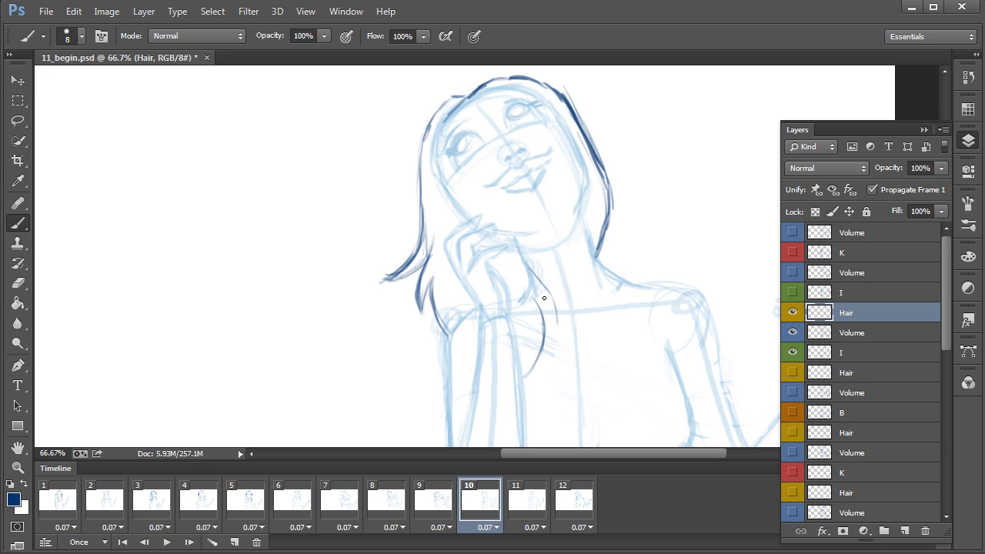
drag(524, 256, 551, 299)
mouse_move(547, 344)
mouse_down()
mouse_move(551, 305)
mouse_move(522, 397)
mouse_move(541, 349)
mouse_up()
mouse_move(450, 117)
mouse_down()
mouse_move(443, 148)
mouse_move(467, 209)
mouse_move(543, 291)
mouse_up()
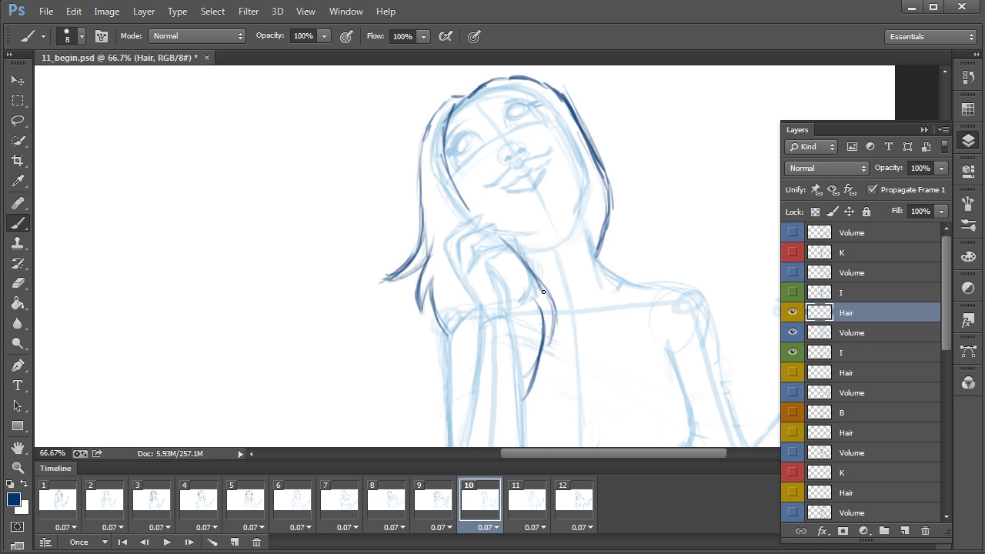
key(ctrl+minus)
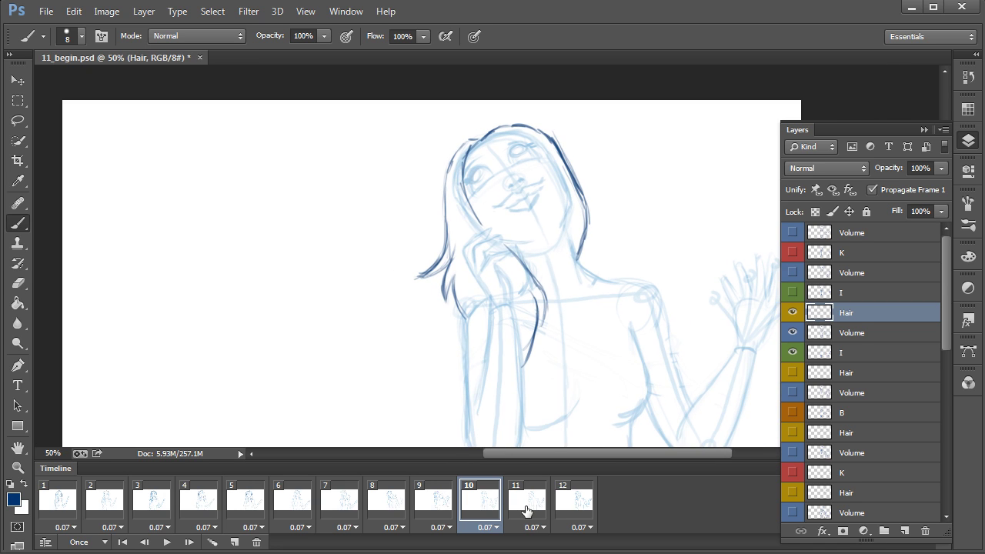
- Hide frame 10's Hair layer in frames 11 and 12 and in frames 1 to 9
click(528, 500)
shift+click(577, 509)
click(433, 501)
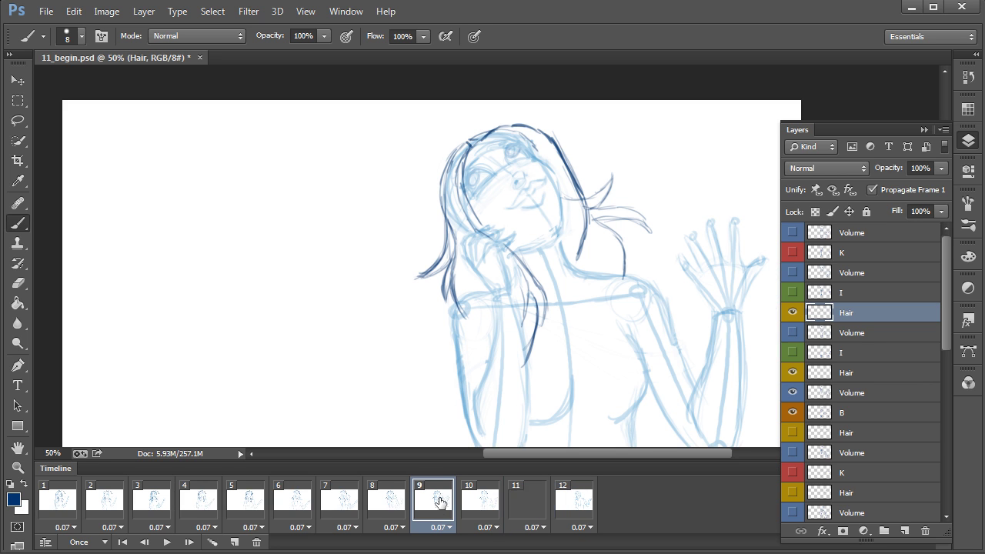
shift+click(62, 500)
click(791, 311)
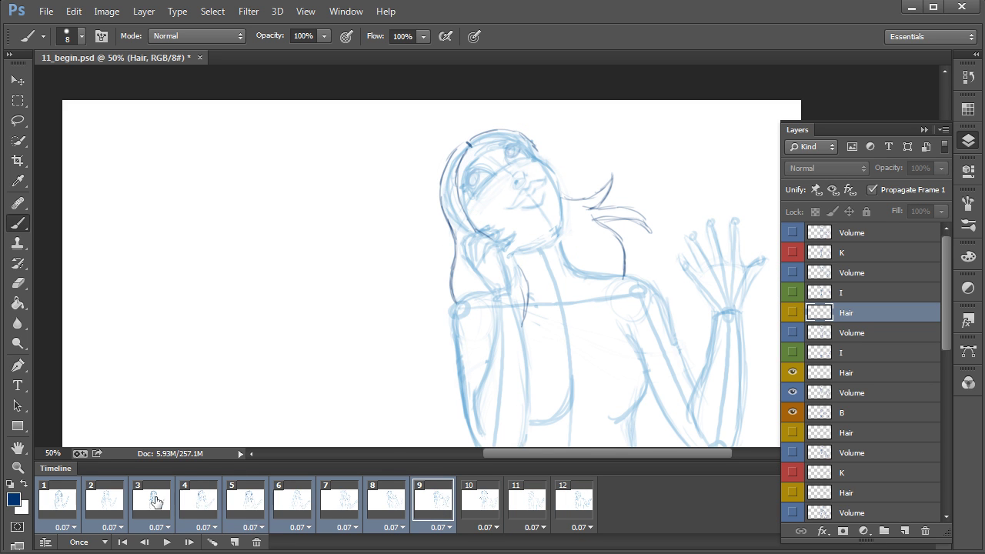
- Play the animation from frame 1 again and check the hair in frame 10
click(57, 500)
key(ctrl+minus)
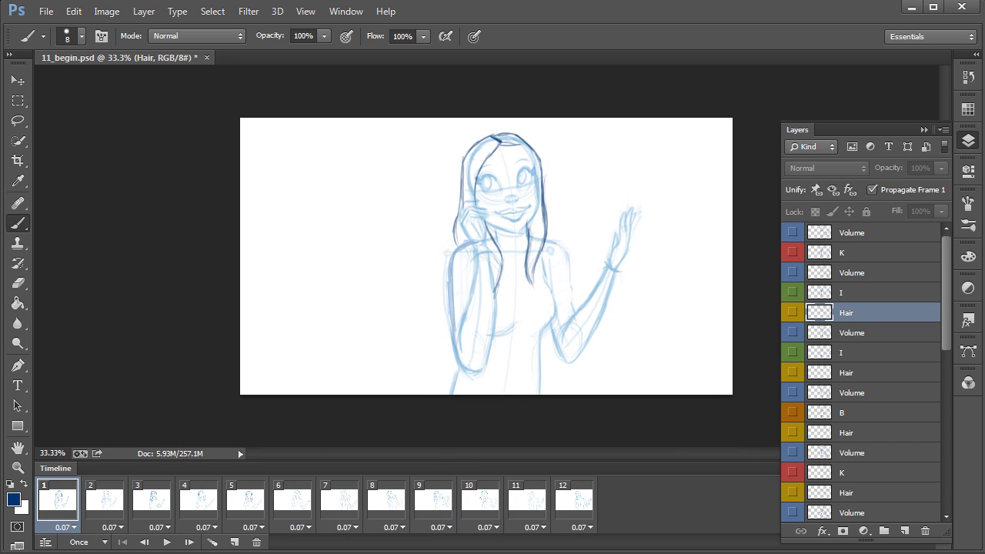
click(166, 542)
click(166, 541)
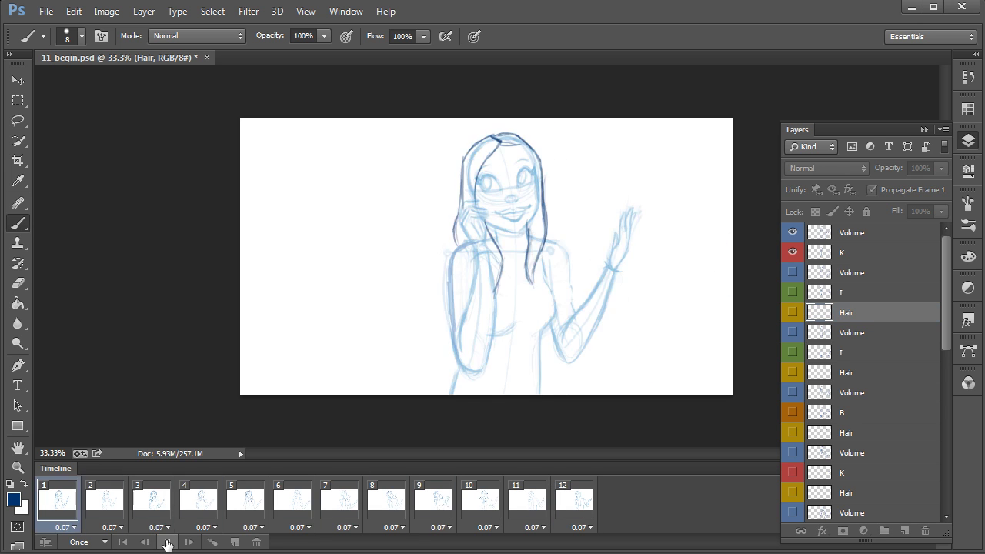
click(166, 541)
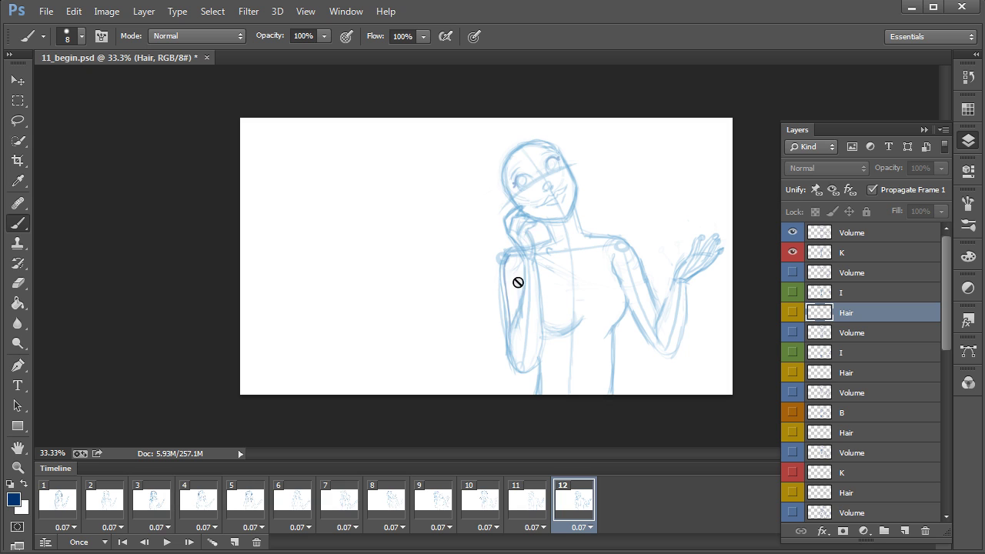
click(479, 500)
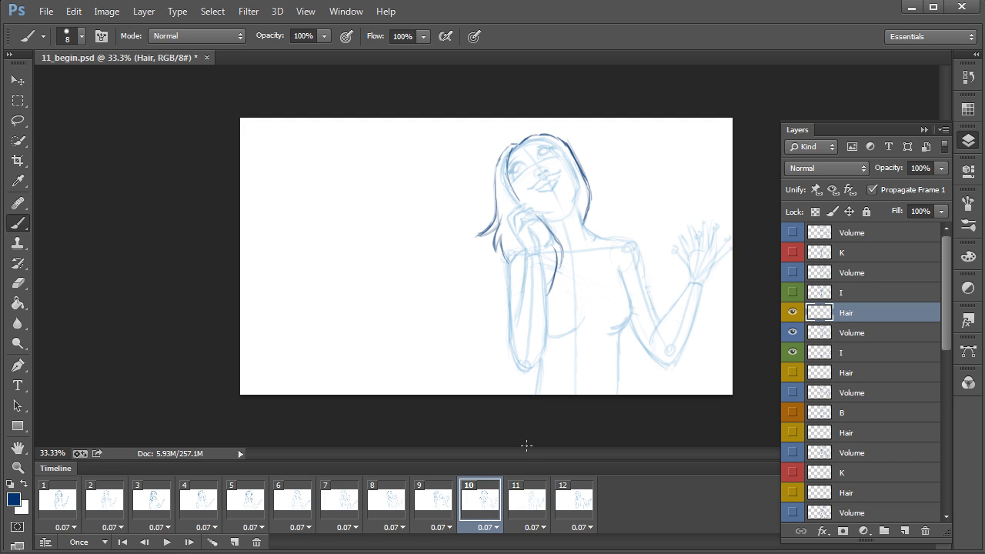
- In frame 11, add a layer above its visible Volume layer, name it Hair and colour-code it yellow
click(524, 502)
click(856, 273)
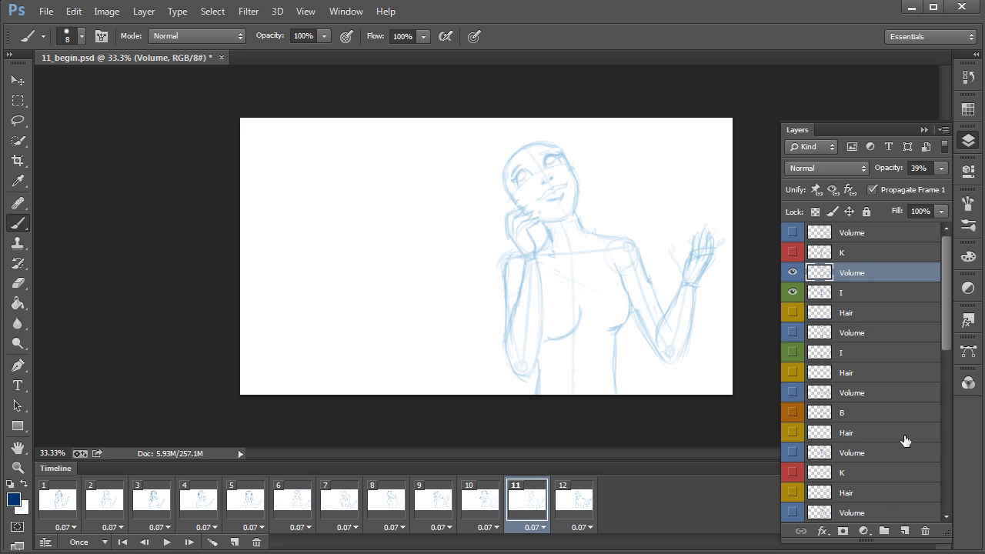
click(905, 530)
double_click(853, 273)
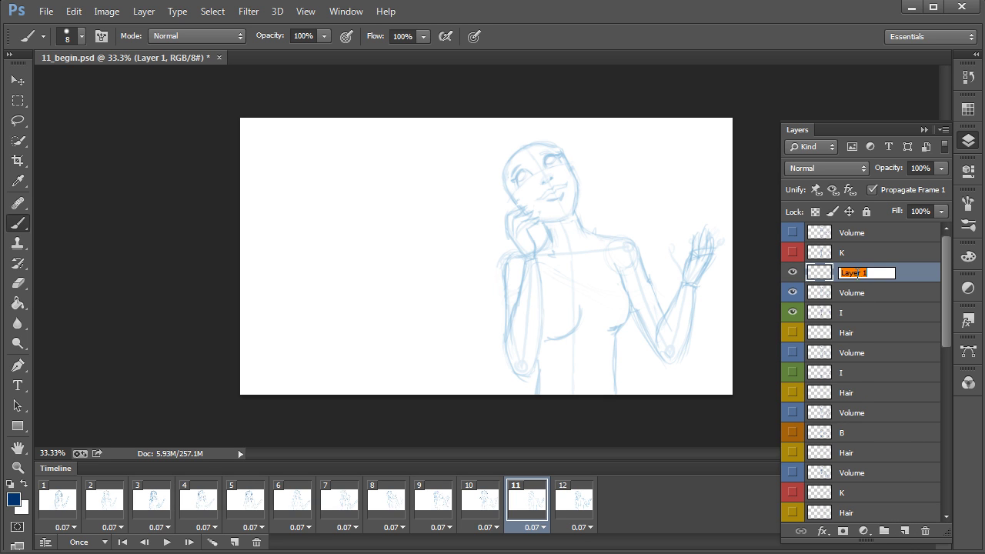
right_click(856, 273)
click(784, 328)
click(903, 279)
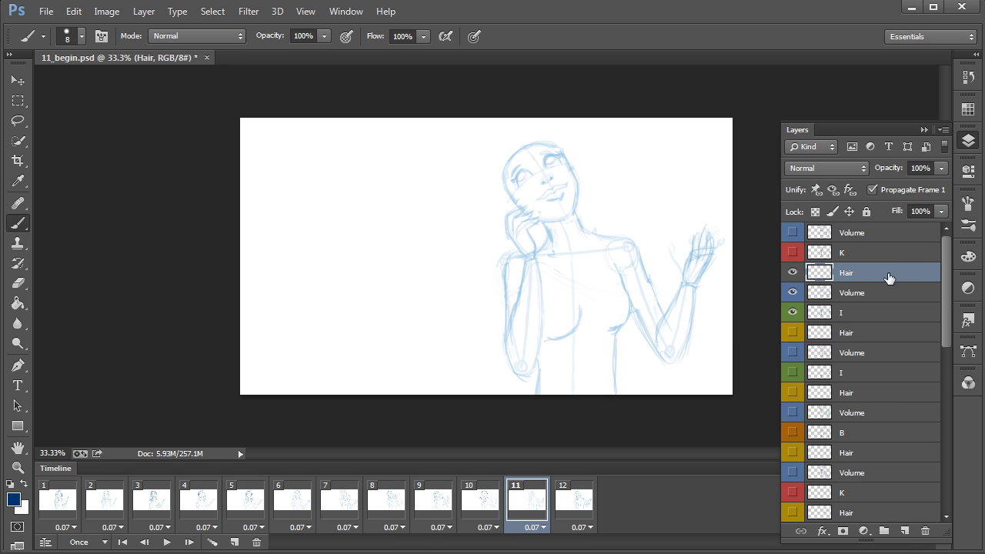
right_click(877, 273)
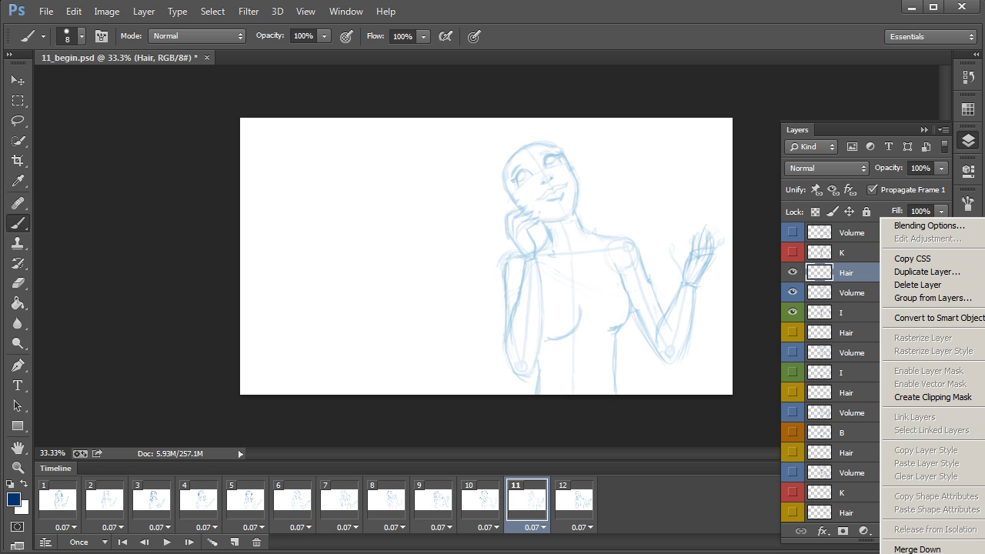
click(916, 552)
- Sketch frame 11's hairline from the parting to the supporting hand and the outer edge falling beside the hand
scroll(563, 330, up, 3)
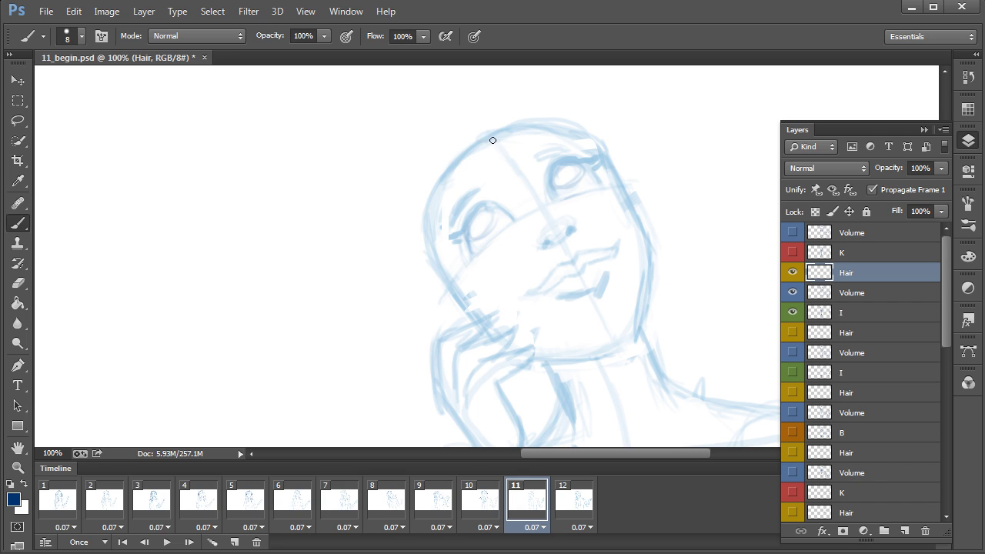
mouse_move(492, 140)
mouse_down()
mouse_move(442, 187)
mouse_move(439, 231)
mouse_move(469, 316)
mouse_move(485, 129)
mouse_move(456, 137)
mouse_move(420, 168)
mouse_move(409, 193)
mouse_up()
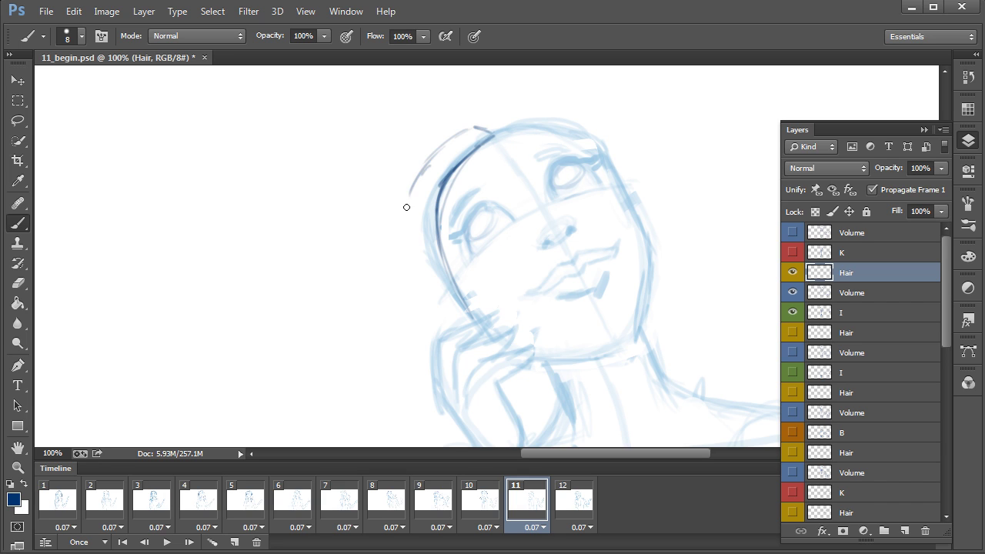
scroll(497, 231, down, 3)
mouse_move(424, 105)
mouse_down()
mouse_move(415, 174)
mouse_move(417, 127)
mouse_move(415, 188)
mouse_up()
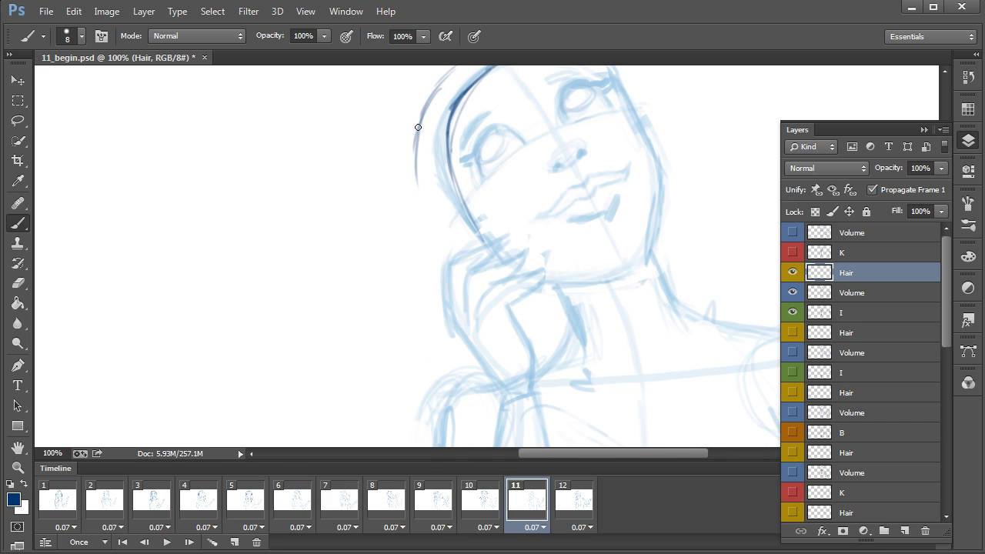
drag(417, 127, 408, 266)
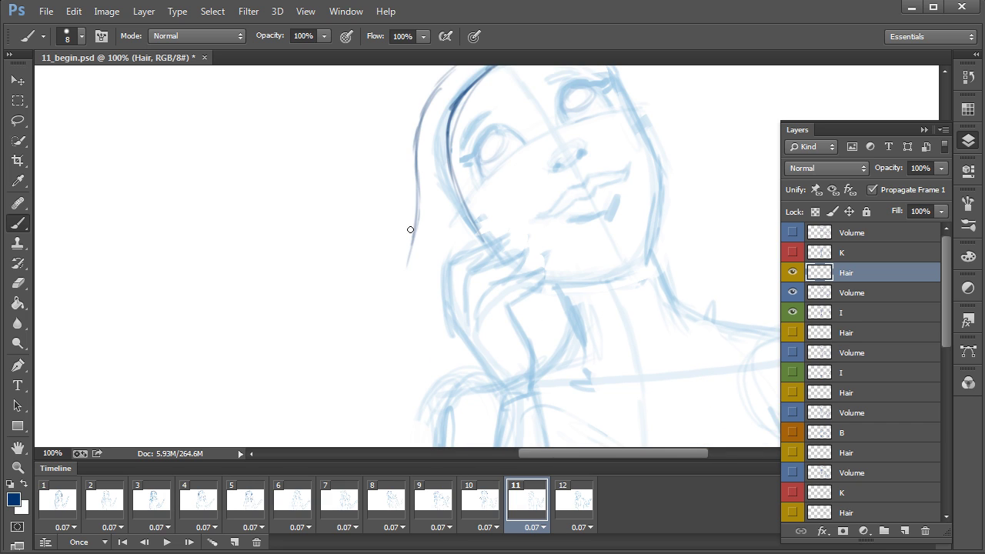
mouse_move(417, 175)
mouse_down()
mouse_move(405, 299)
mouse_move(404, 288)
mouse_move(419, 331)
mouse_up()
drag(413, 281, 417, 322)
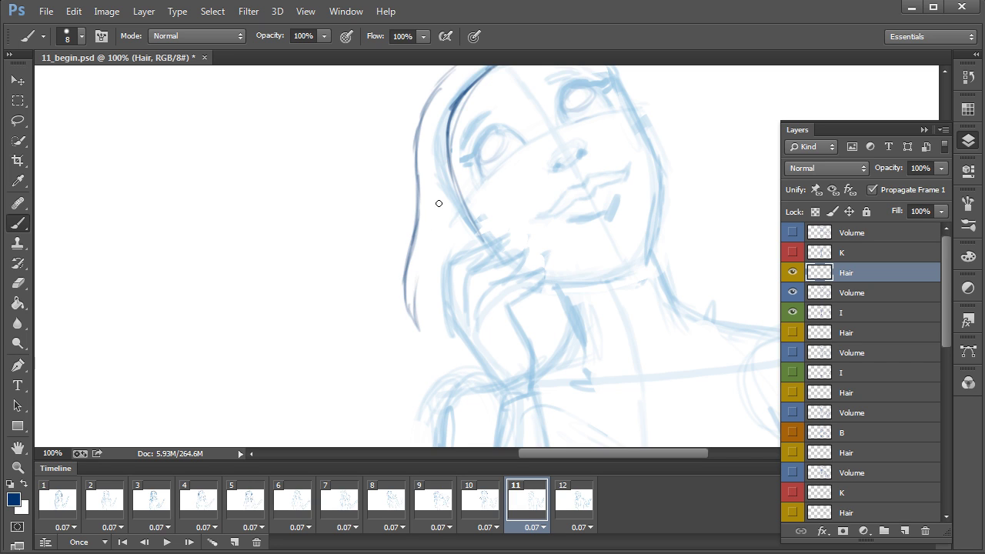
- Sketch the tapering strand tips of frame 11's outer hair lock beside the supporting hand, down towards the wrist
drag(404, 279, 421, 333)
mouse_move(424, 270)
mouse_down()
mouse_move(437, 341)
mouse_move(420, 274)
mouse_move(417, 336)
mouse_up()
drag(428, 290, 441, 350)
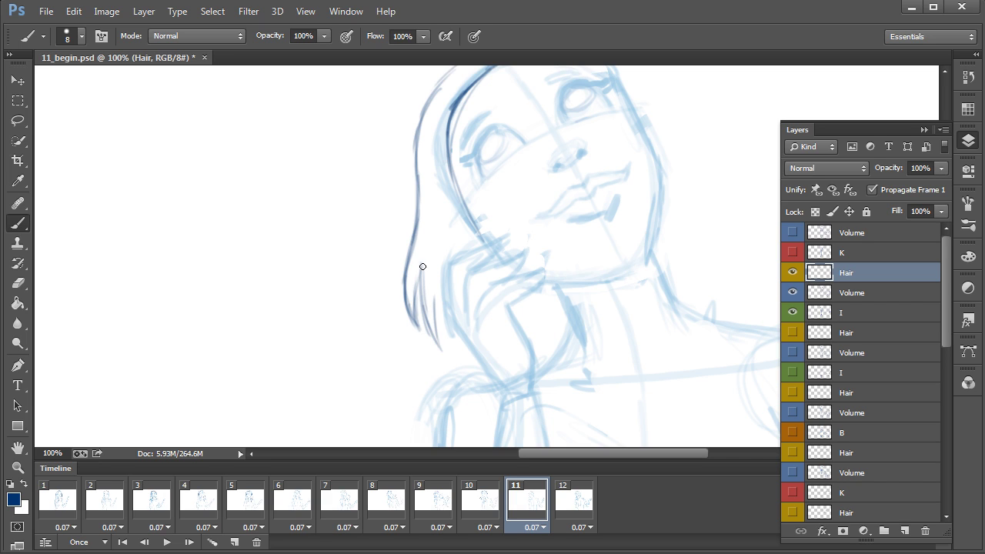
drag(422, 266, 438, 344)
mouse_move(437, 271)
mouse_down()
mouse_move(441, 337)
mouse_move(454, 357)
mouse_up()
drag(443, 322, 472, 380)
- Sketch the lock in frame 11 that falls from beneath the hand over the chest, with curved, tapering ends
drag(560, 374, 506, 315)
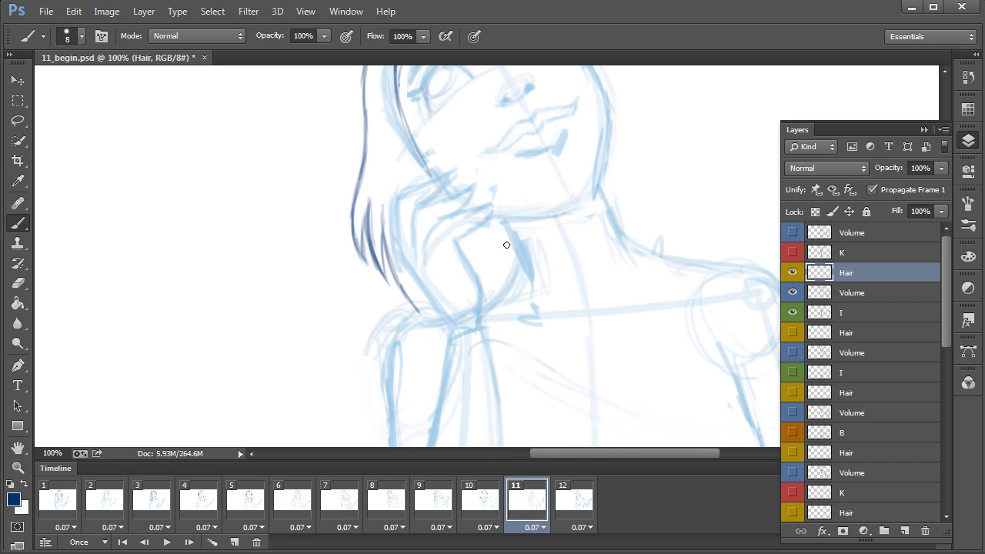
mouse_move(484, 210)
mouse_down()
mouse_move(560, 325)
mouse_move(523, 403)
mouse_up()
drag(524, 319, 534, 384)
drag(524, 269, 549, 352)
drag(548, 307, 542, 377)
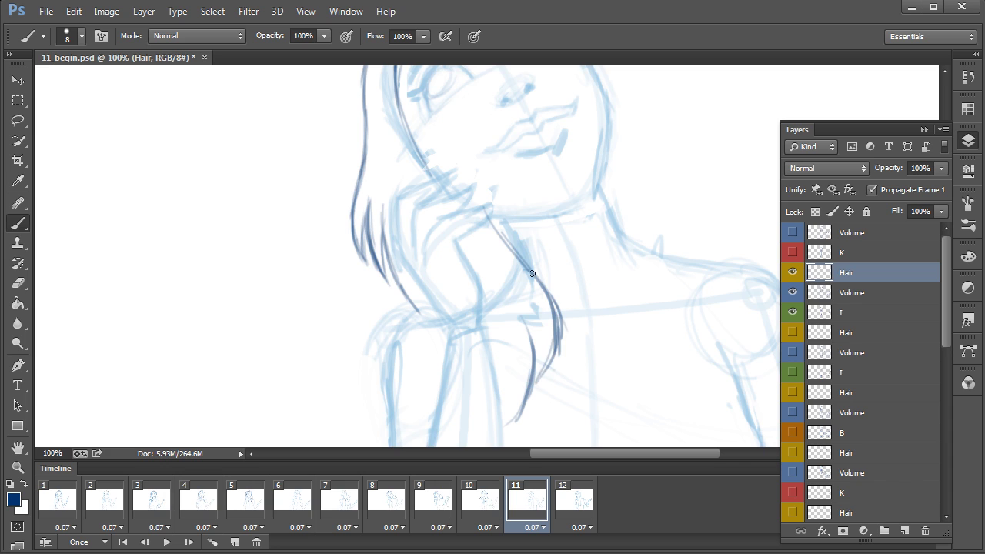
- Sketch frame 11's hair over the crown and down the far side of the face, then its upper hairline from the parting
drag(547, 288, 431, 434)
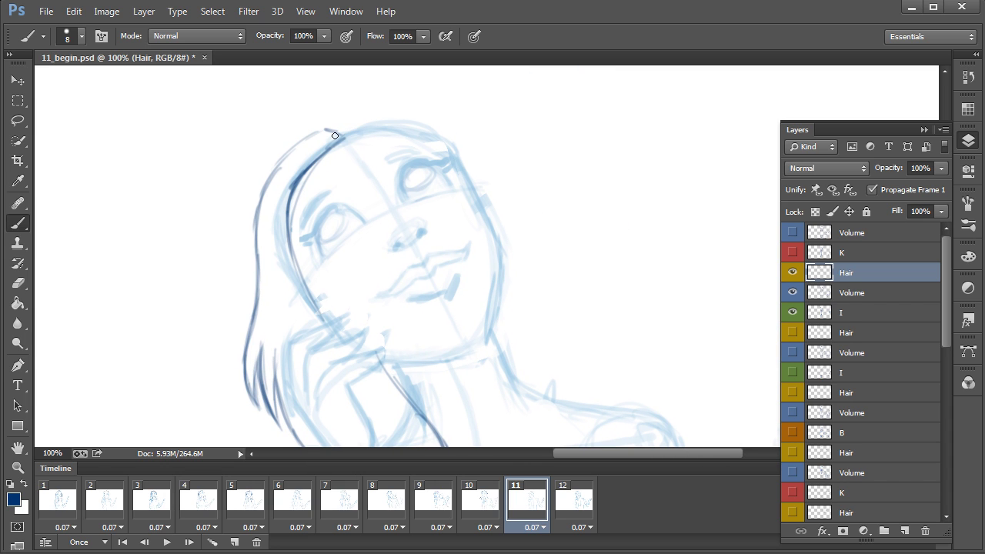
mouse_move(337, 123)
mouse_down()
mouse_move(415, 121)
mouse_move(459, 145)
mouse_move(516, 275)
mouse_move(502, 360)
mouse_up()
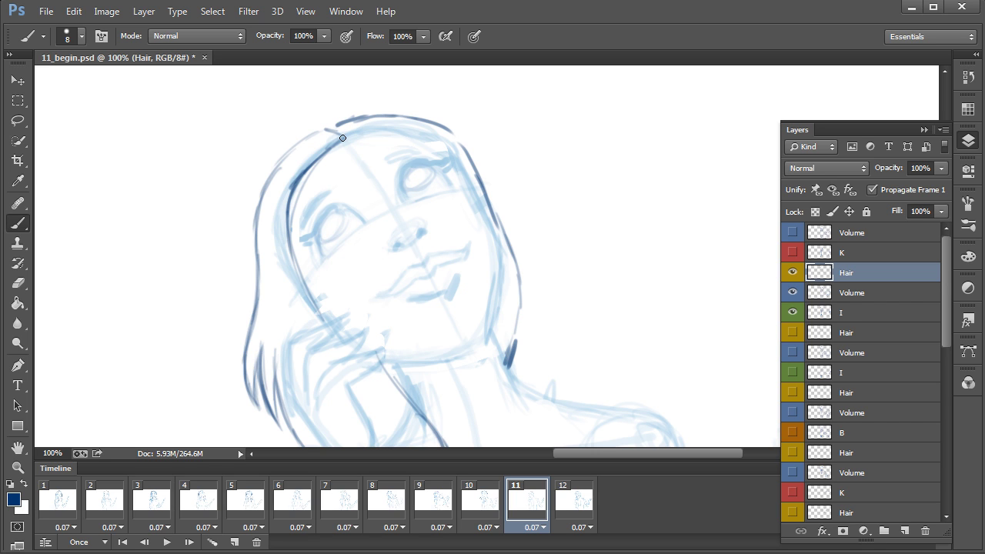
drag(343, 138, 450, 123)
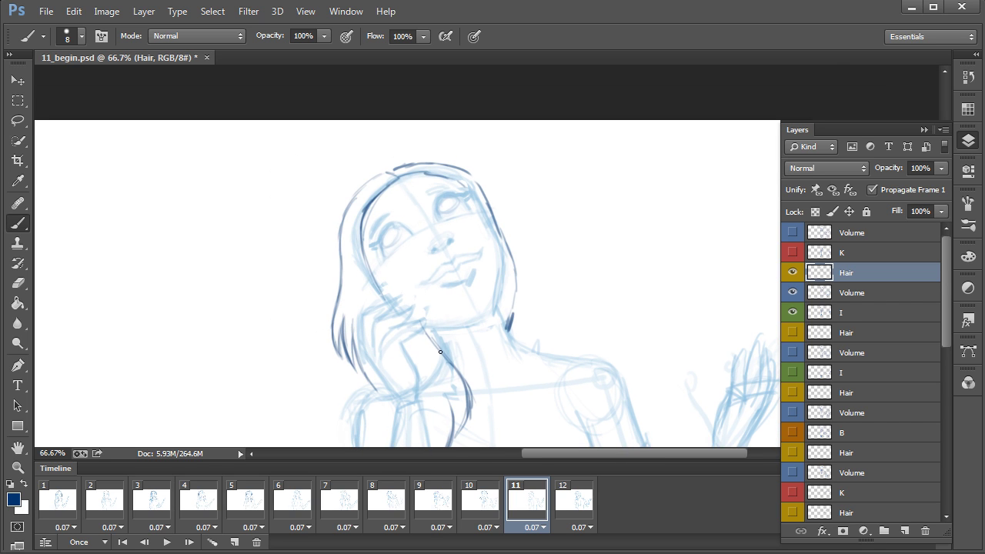
- Hide frame 11's Hair layer in frame 12 and in frames 1 to 10
drag(547, 404, 616, 269)
key(ctrl+minus)
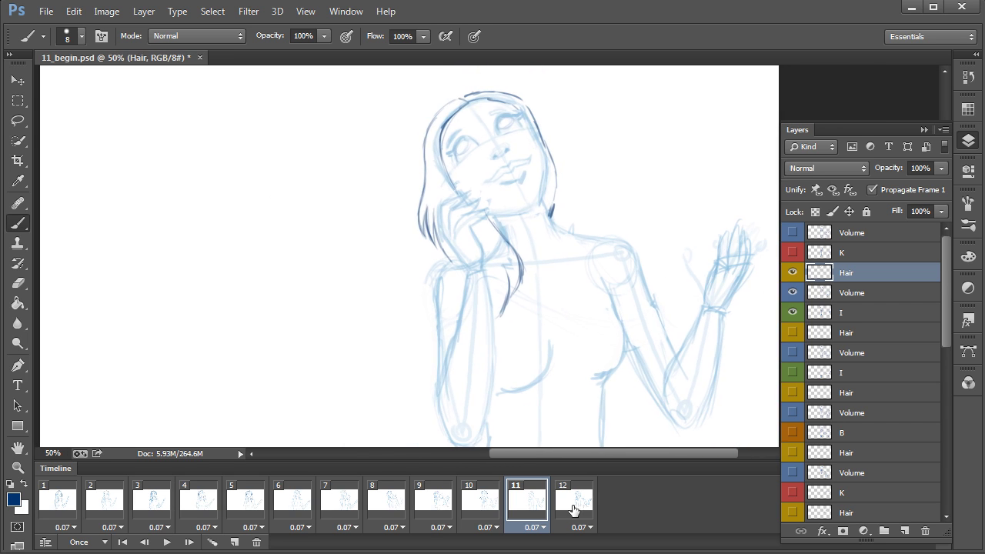
click(573, 502)
click(479, 502)
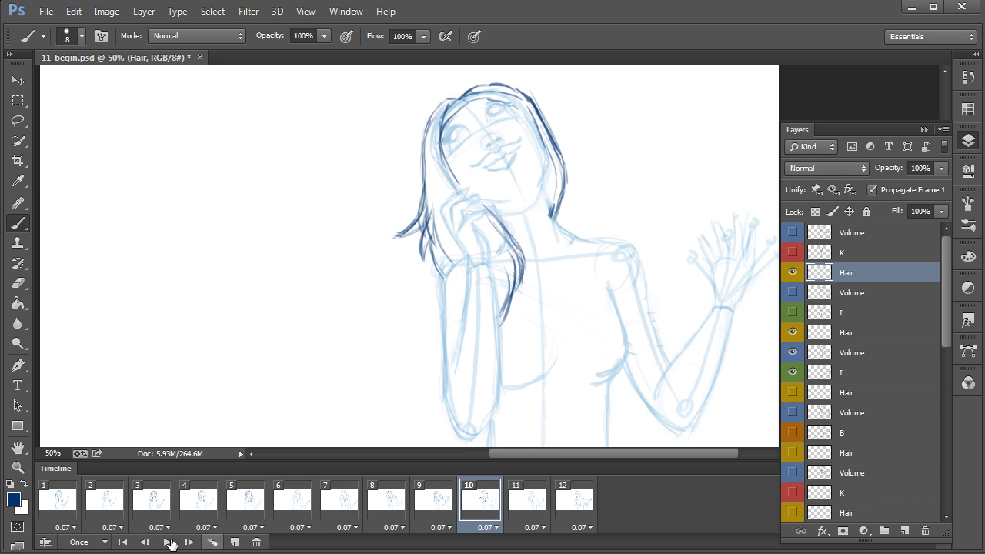
shift+click(83, 529)
click(791, 272)
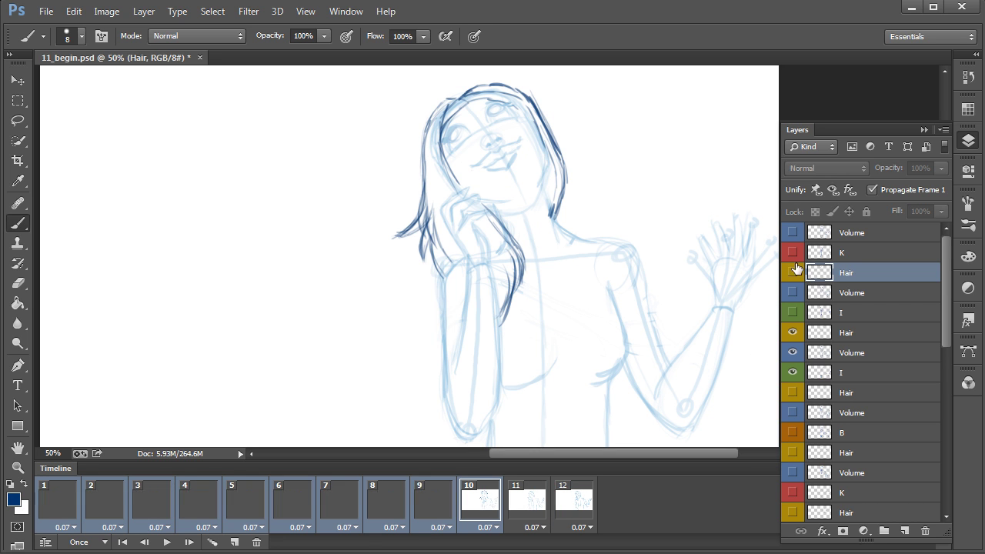
- Play the animation to check how frame 11's hair moves, and return to frame 11
click(527, 514)
key(ctrl+minus)
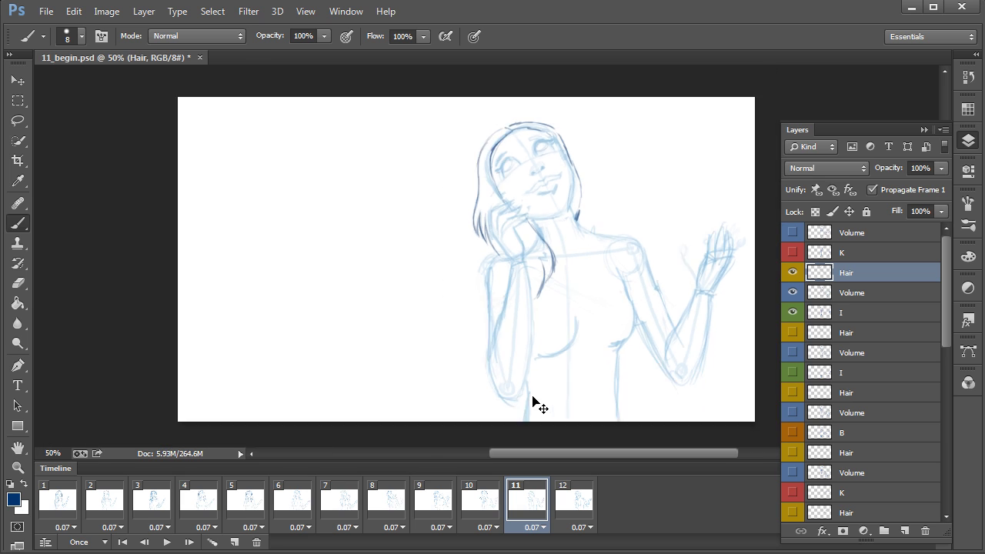
click(167, 542)
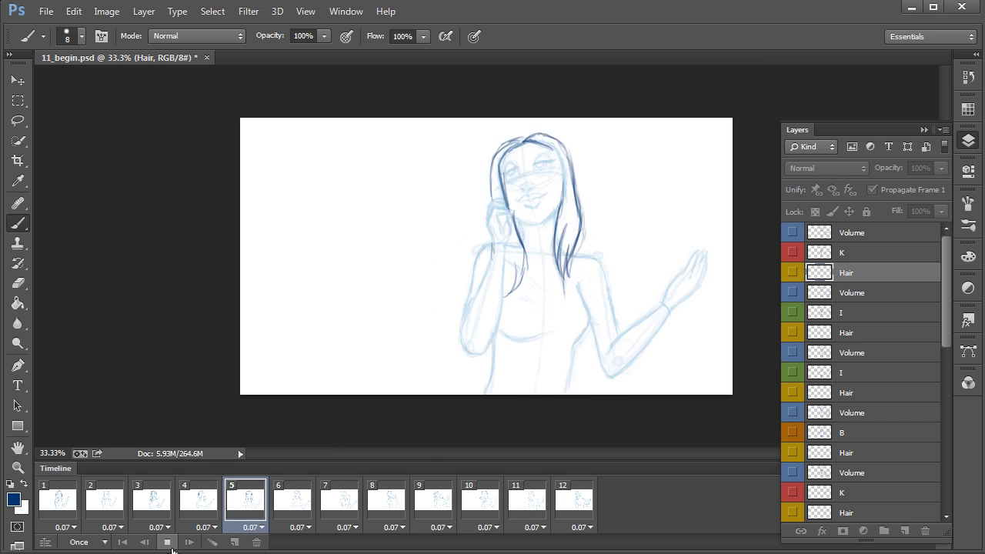
click(169, 543)
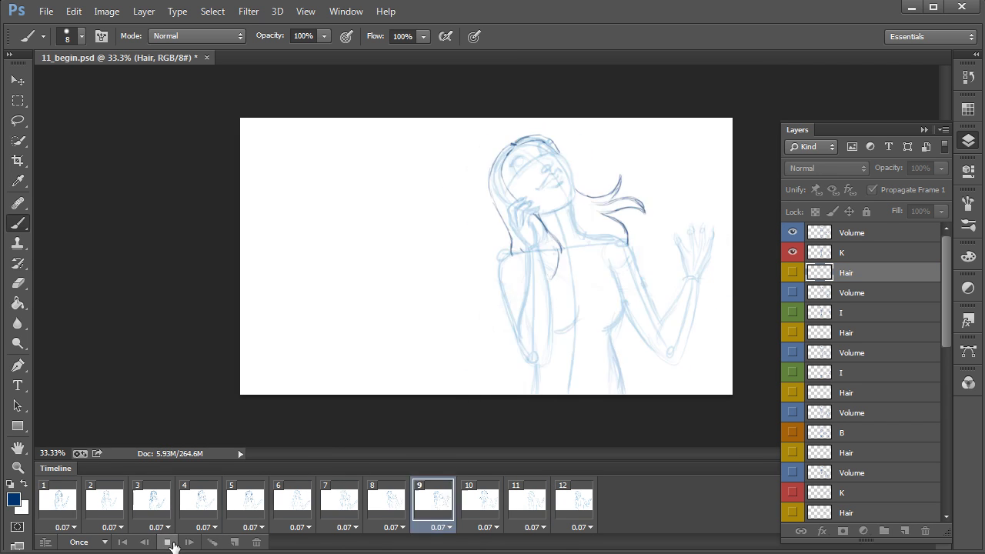
click(525, 509)
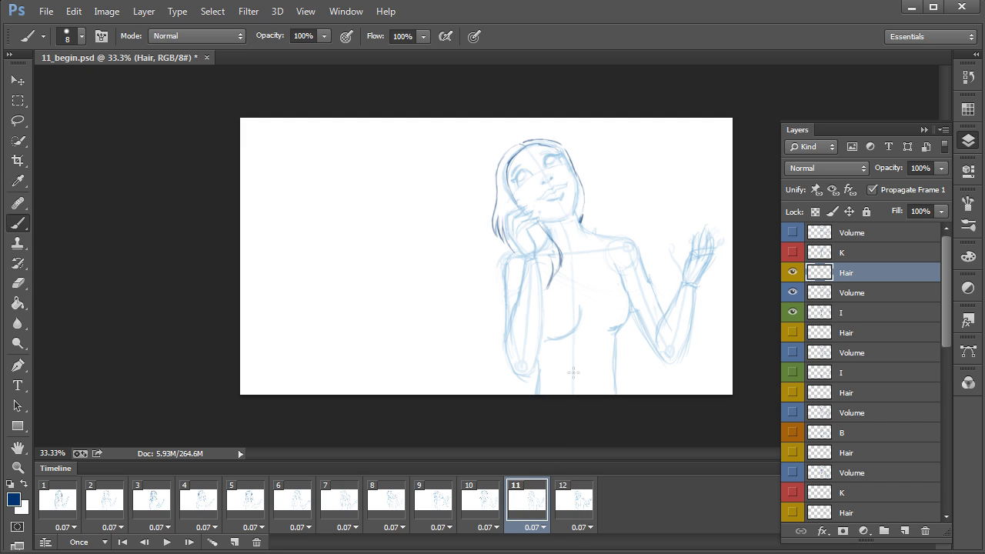
- Erase the lower outer edge and strand tips beside the supporting hand on frame 11's Hair layer
scroll(573, 373, up, 4)
scroll(622, 218, down, 1)
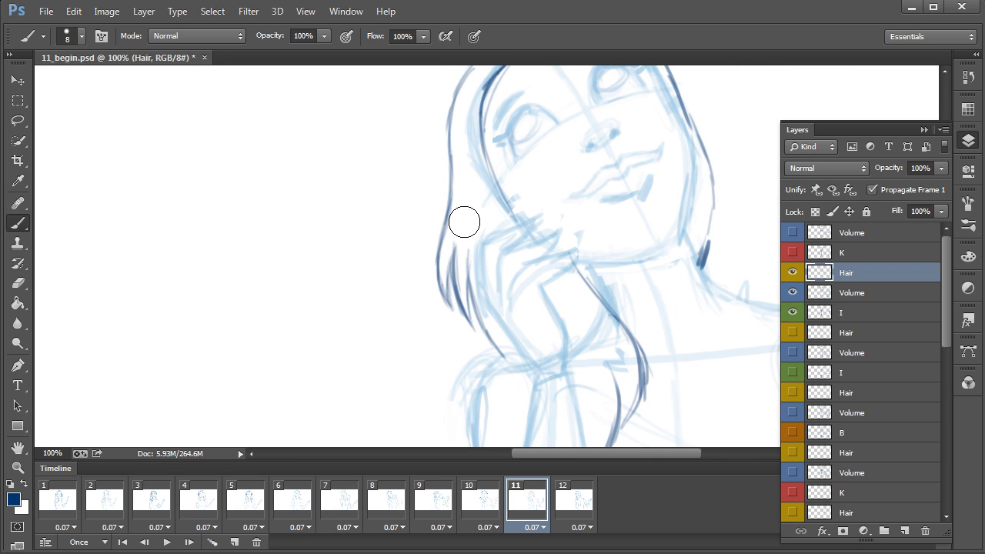
mouse_move(440, 222)
mouse_down()
mouse_move(455, 289)
mouse_move(485, 342)
mouse_move(445, 189)
mouse_move(442, 229)
mouse_up()
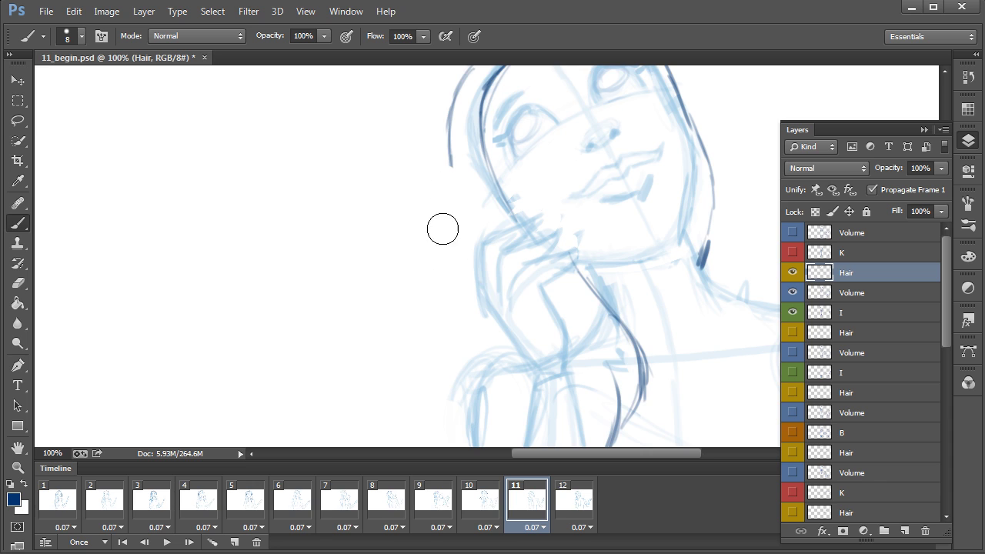
- Toggle frame 10's Volume and Hair layers on and off in frame 11 to compare the outer lock's position
scroll(429, 319, down, 1)
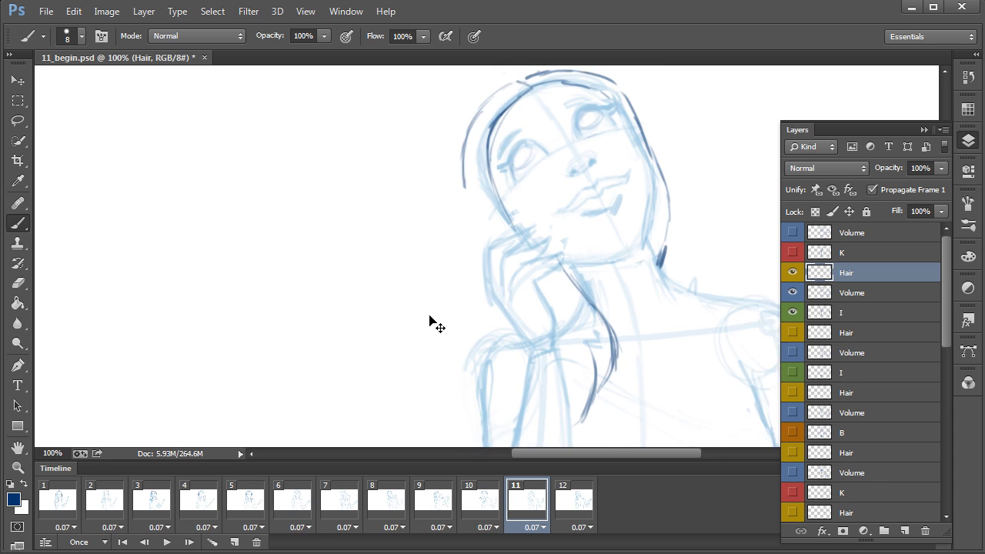
click(792, 353)
click(794, 352)
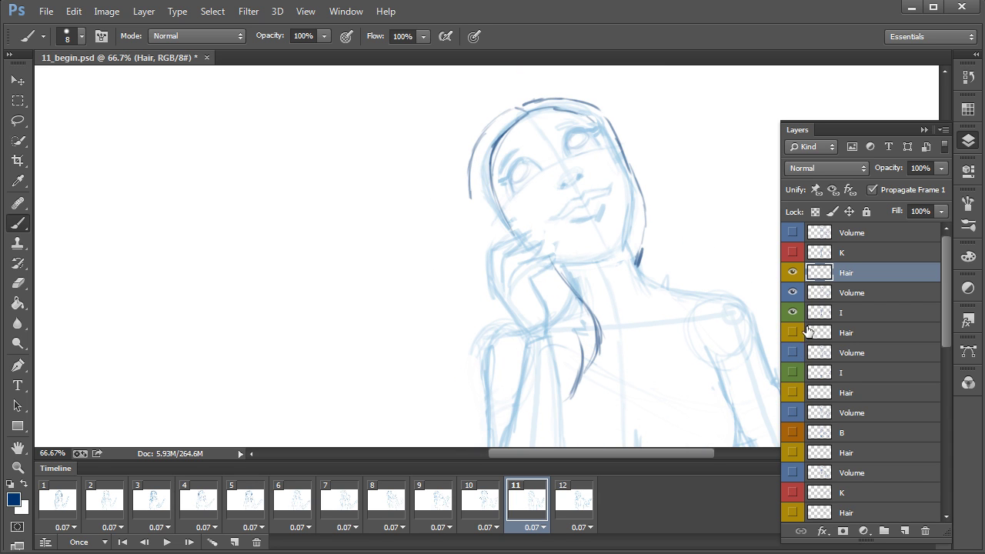
click(793, 333)
click(793, 332)
click(793, 332)
click(793, 332)
- Redraw frame 11's outer lock swinging away from the face, with curved strand tips beside the hand
drag(466, 163, 458, 222)
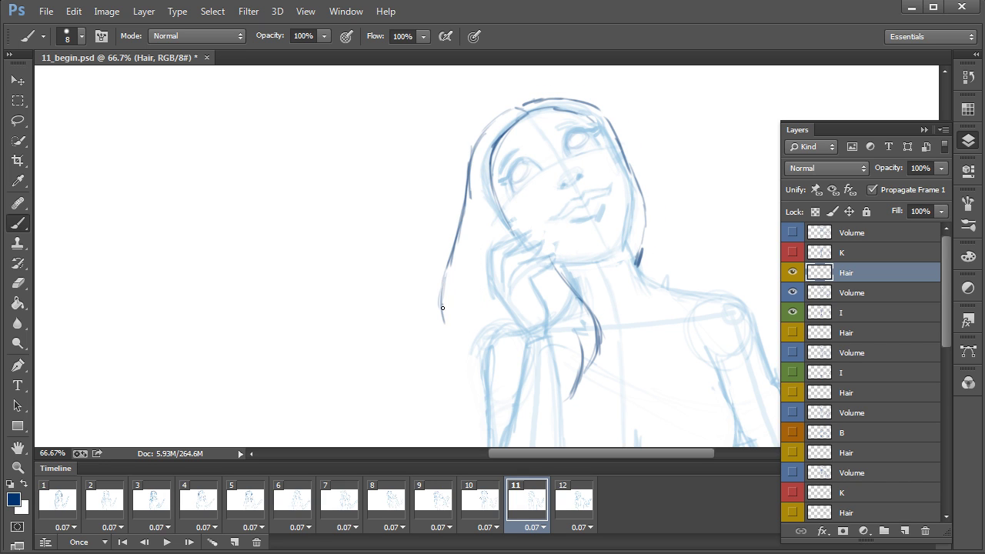
drag(442, 321, 452, 238)
drag(472, 147, 440, 280)
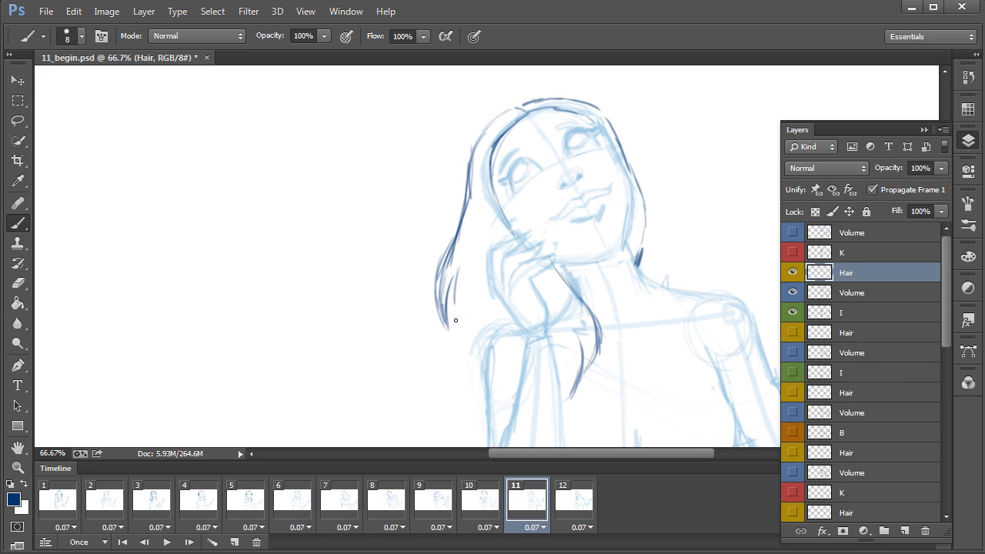
mouse_move(465, 306)
mouse_down()
mouse_move(486, 367)
mouse_move(454, 291)
mouse_up()
- Play the animation from frame 1 to check the redrawn lock, and return to frame 11
key(ctrl+minus)
key(ctrl+minus)
click(61, 508)
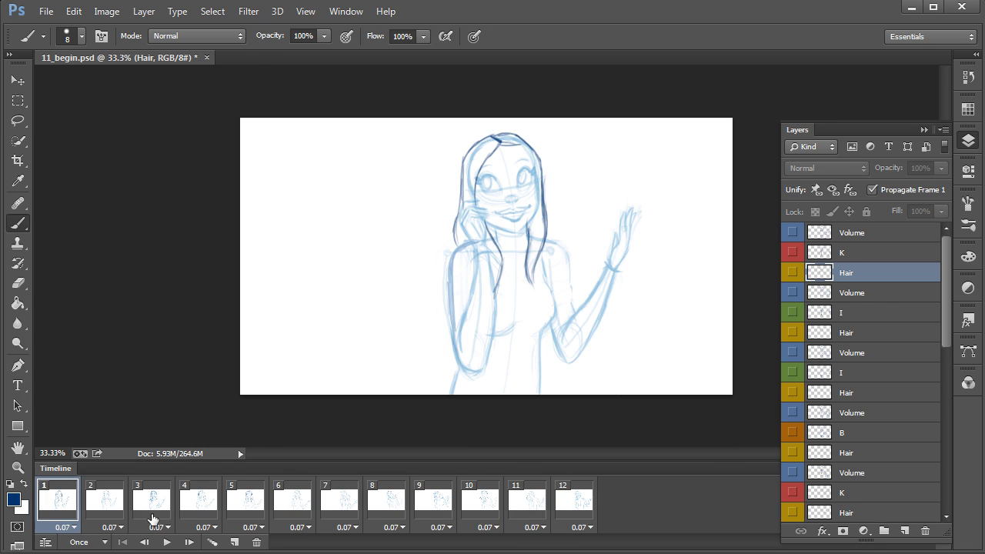
click(166, 542)
click(167, 541)
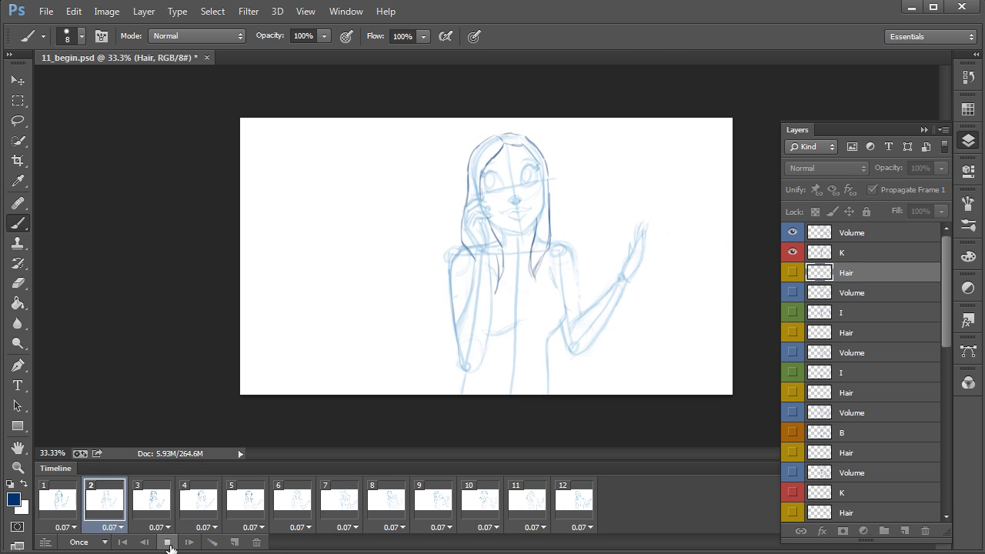
click(529, 508)
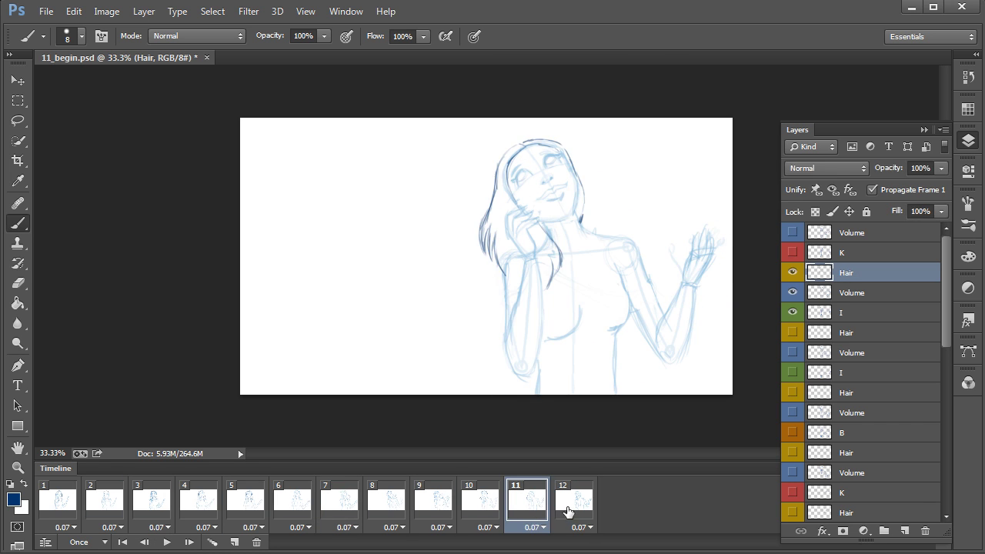
- In frame 12, add a layer above its visible Volume layer, name it Hair and colour-code it yellow
click(569, 508)
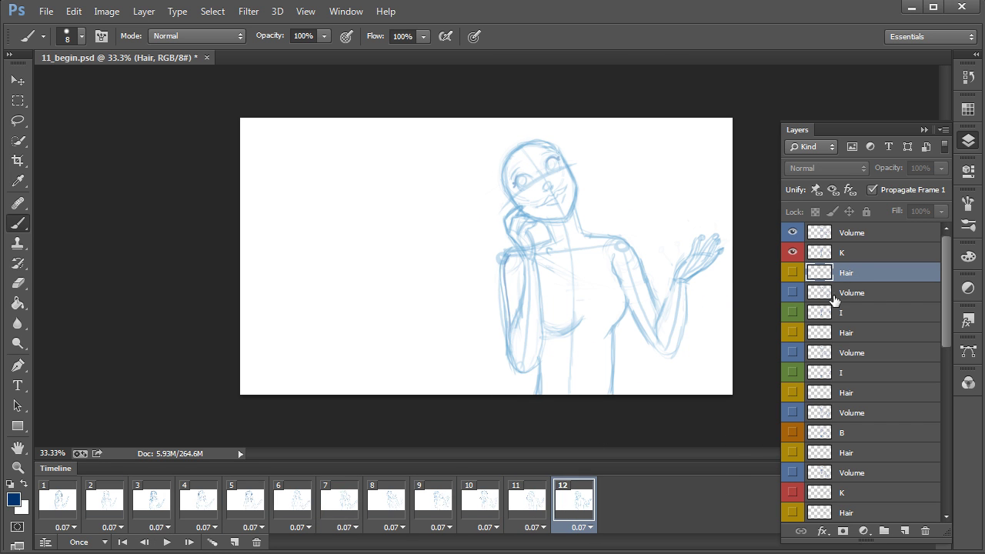
click(867, 234)
click(905, 531)
double_click(852, 232)
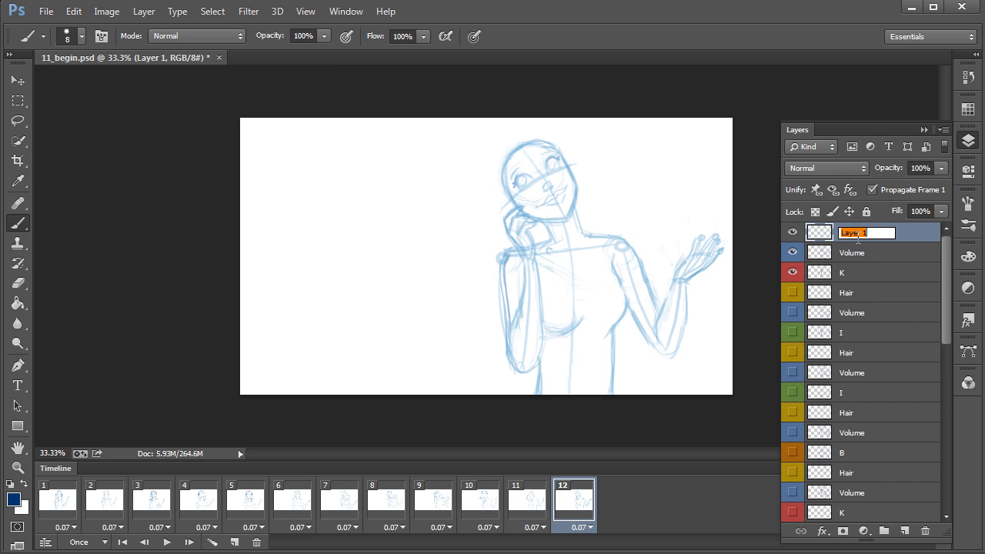
right_click(853, 233)
click(800, 286)
key(Return)
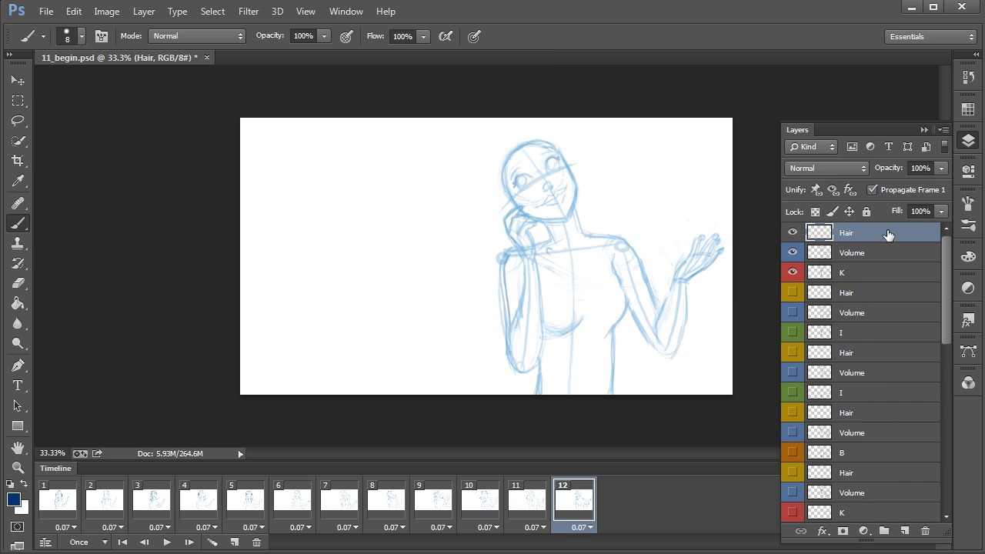
right_click(889, 230)
click(935, 549)
- Step through frames 10, 11 and 12 to compare the hair's movement around the head and supporting hand
scroll(598, 352, up, 5)
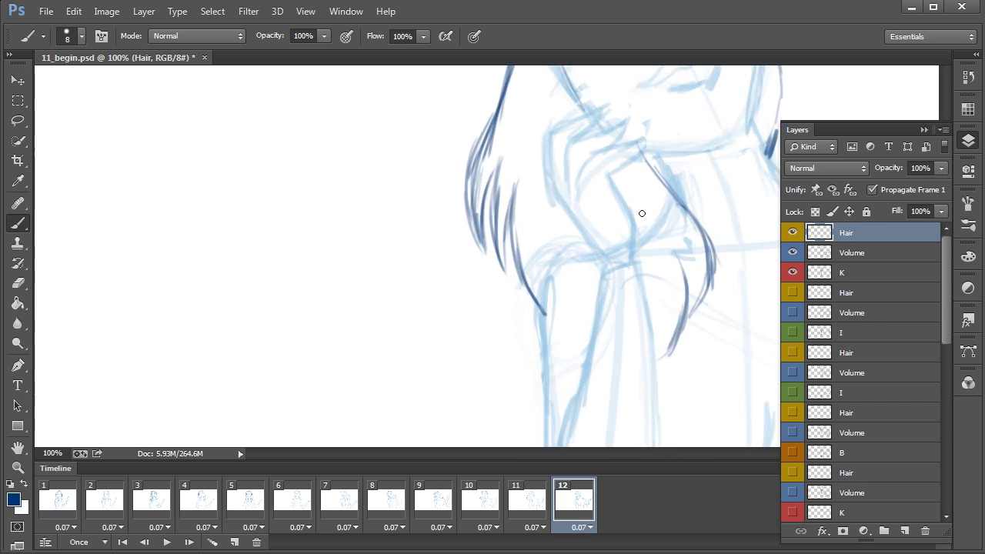
mouse_move(682, 147)
mouse_down()
mouse_move(557, 366)
mouse_move(556, 328)
mouse_move(531, 292)
mouse_up()
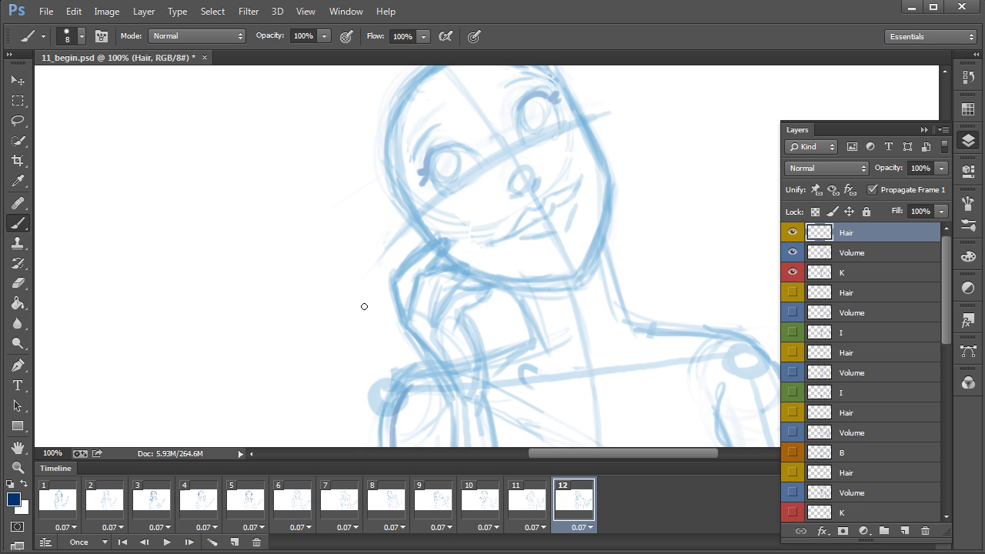
click(481, 504)
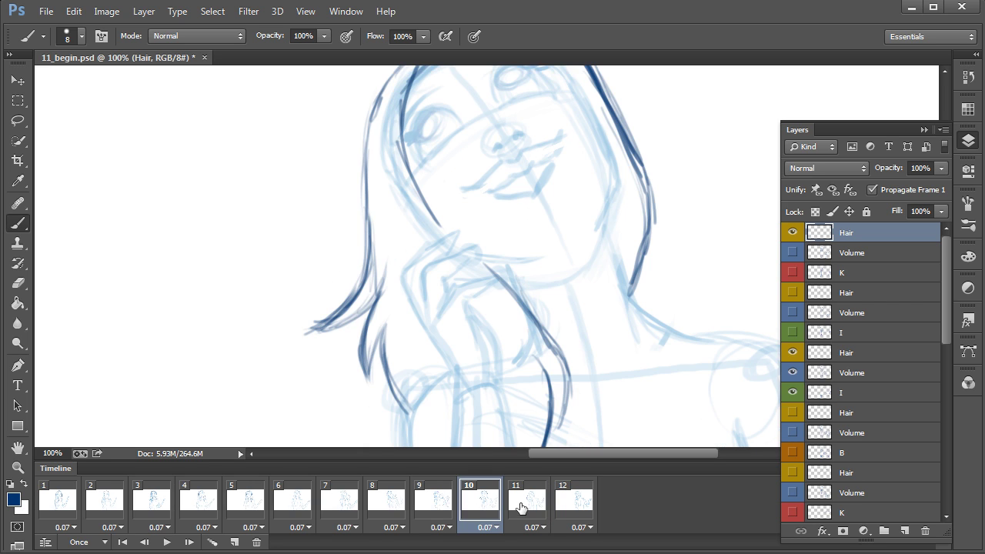
click(523, 508)
click(565, 506)
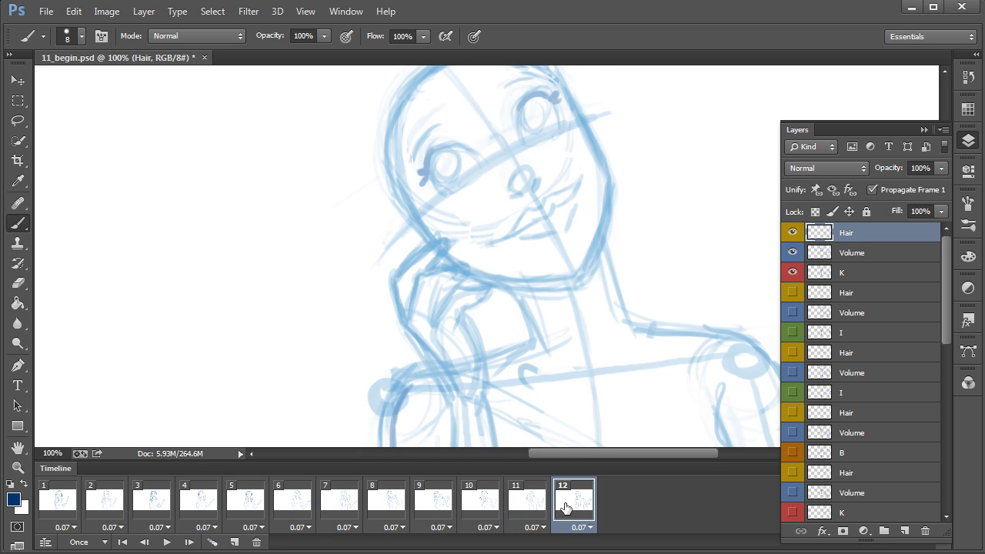
- Sketch frame 12's outer hair edge from the parting down past the hand, ending in outward-flicked strands at the shoulder
scroll(527, 217, up, 3)
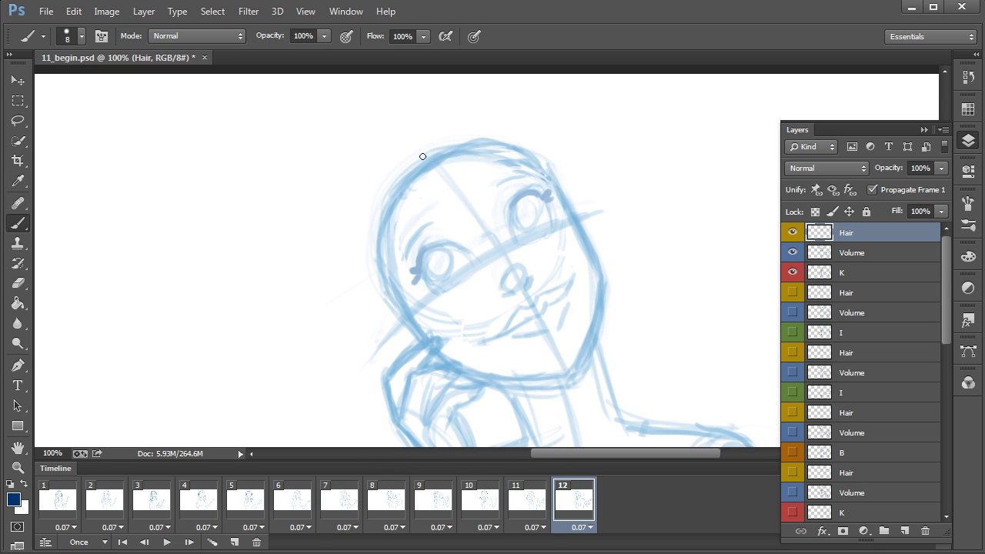
drag(389, 170, 362, 245)
key(ctrl+minus)
scroll(430, 185, left, 2)
scroll(430, 189, down, 3)
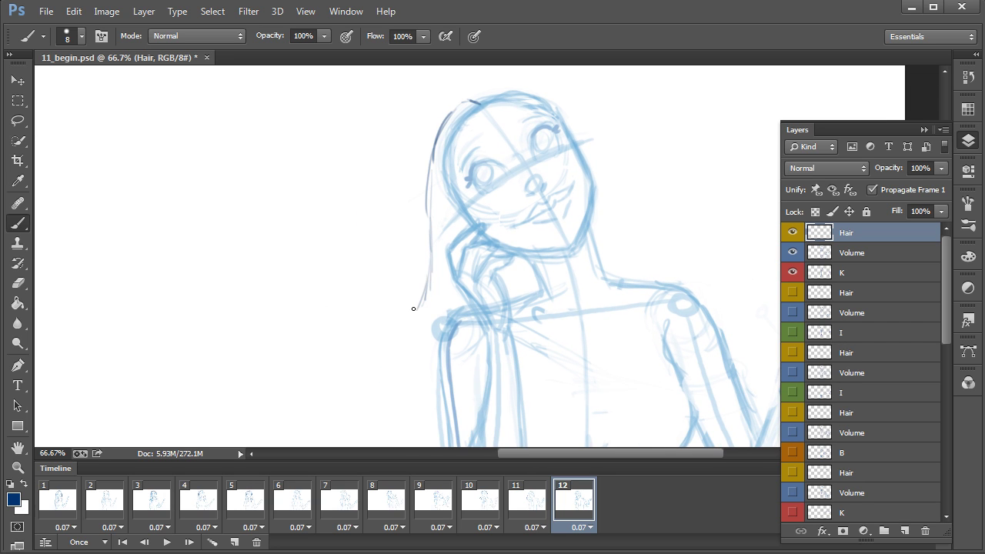
drag(425, 273, 395, 328)
drag(423, 351, 436, 383)
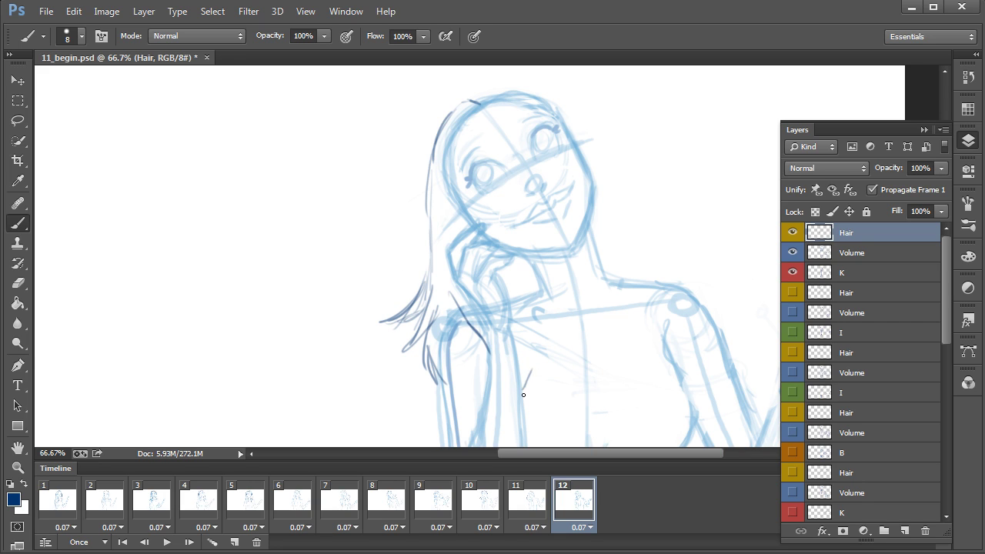
- Sketch frame 12's long inner lock curving down from beneath the chin past the supporting hand, and darken the outward-flicked strands at the shoulder
drag(523, 395, 522, 300)
drag(527, 258, 534, 364)
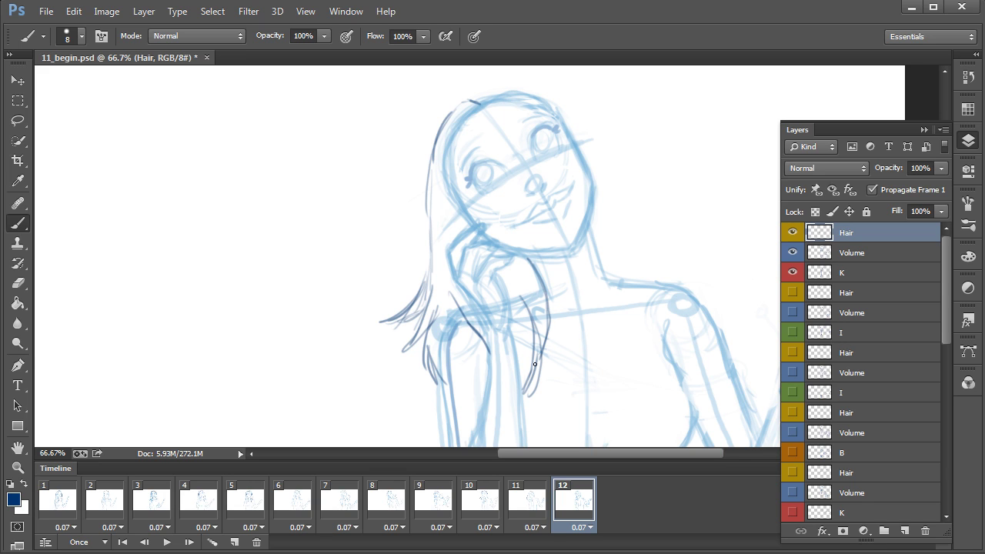
mouse_move(426, 318)
mouse_down()
mouse_move(402, 353)
mouse_move(437, 381)
mouse_up()
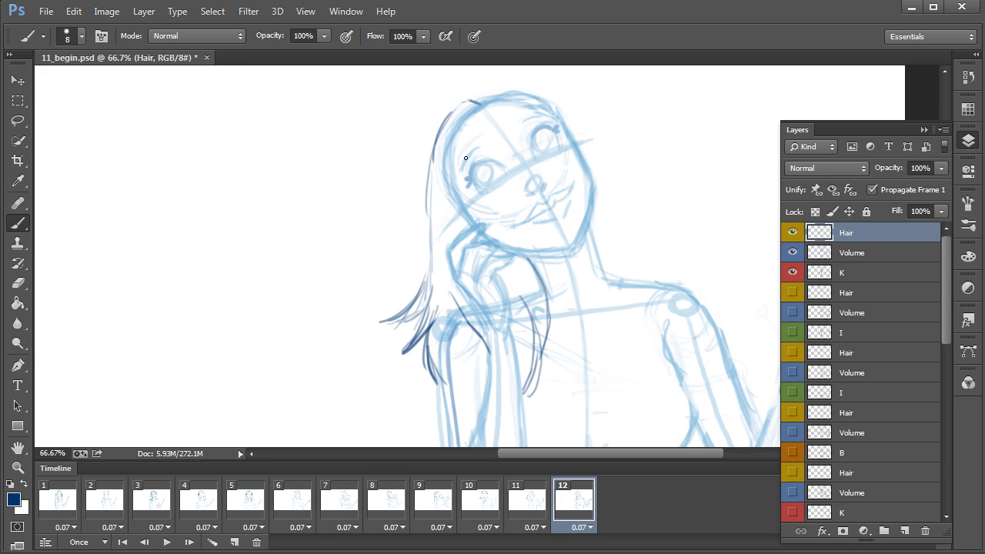
- Using frame 11 as reference, draw frame 12's hairline beside the face, the crown contour and the far-side edge down to the neck
mouse_move(456, 173)
mouse_down()
mouse_move(459, 129)
mouse_move(471, 110)
mouse_up()
click(534, 511)
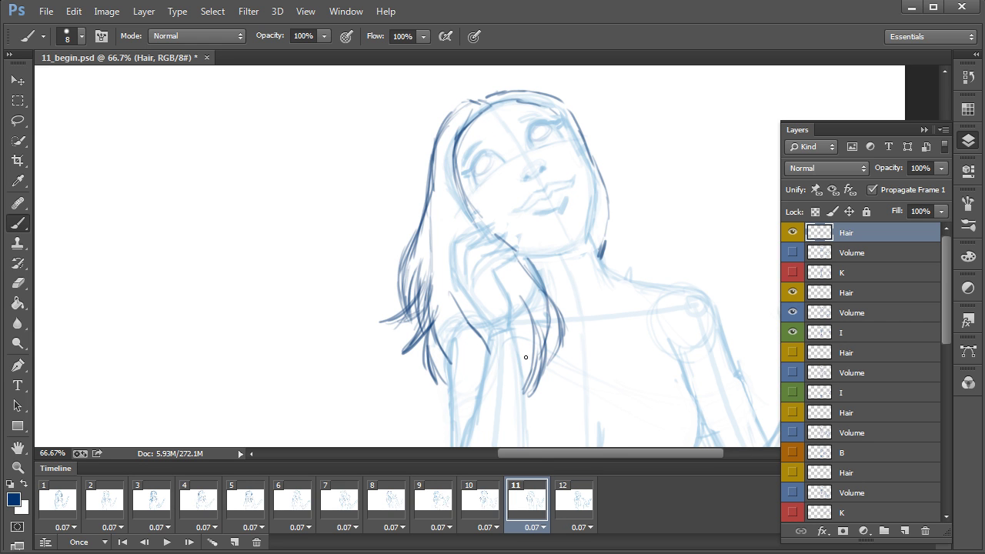
click(569, 502)
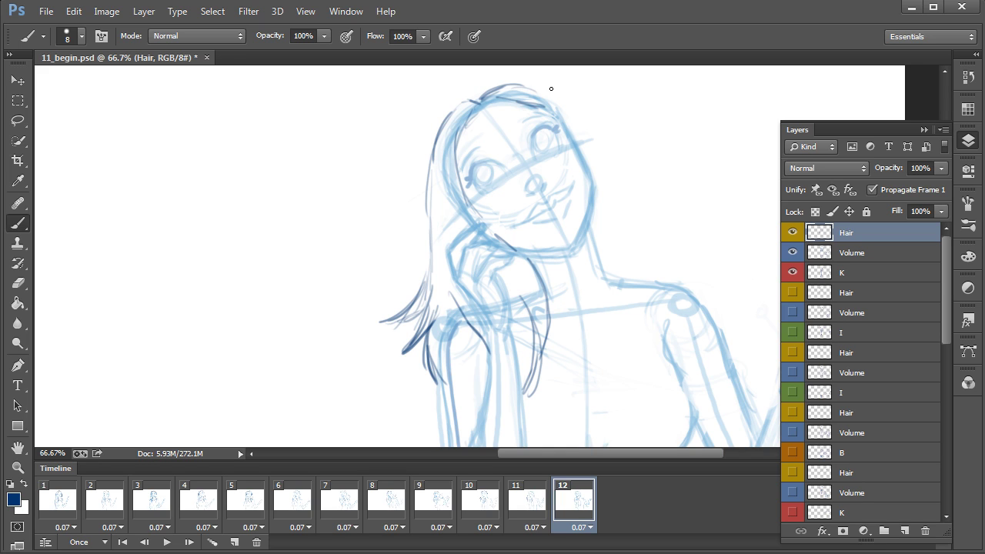
drag(566, 118, 604, 201)
- Hide the topmost Hair layer in frames 1 through 11, and return to frame 12
click(531, 508)
shift+click(60, 502)
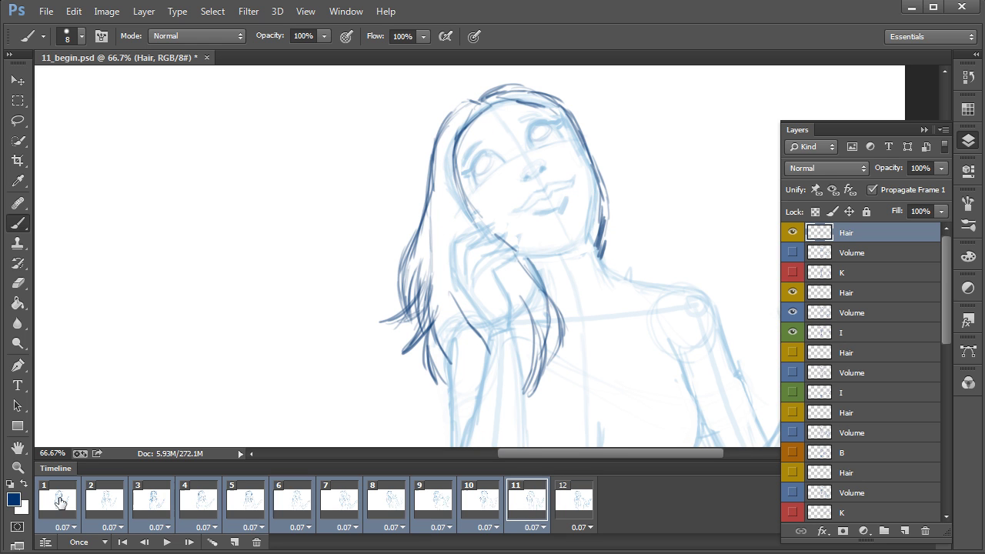
click(791, 232)
click(576, 501)
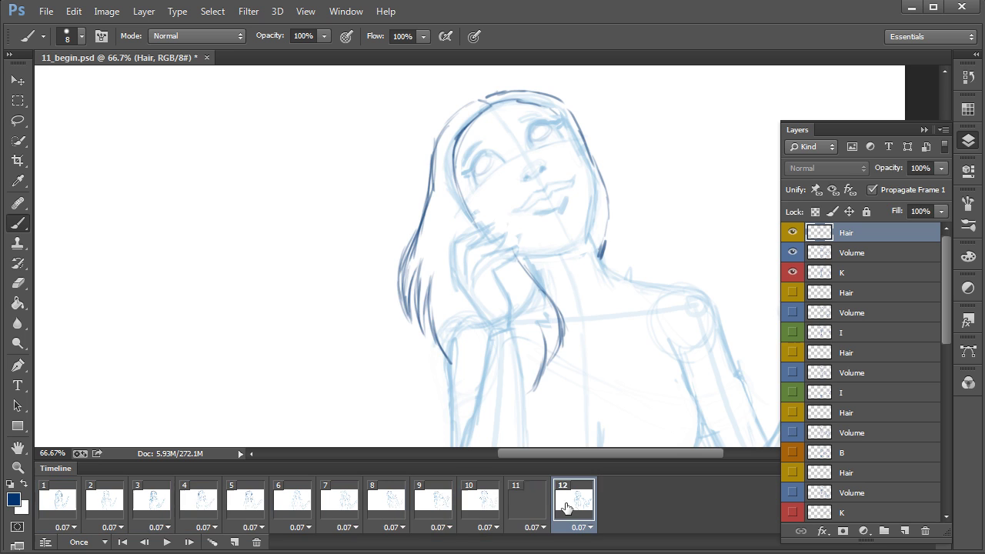
- Step back and forth through frames 9 to 12 to compare how the hair swings and settles around the head
click(433, 504)
click(480, 504)
click(543, 504)
click(569, 504)
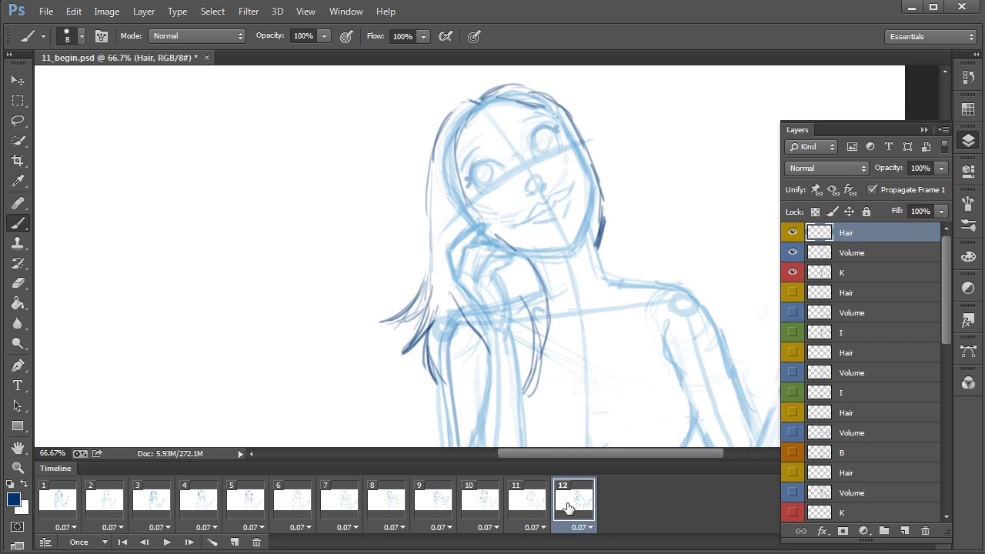
click(538, 508)
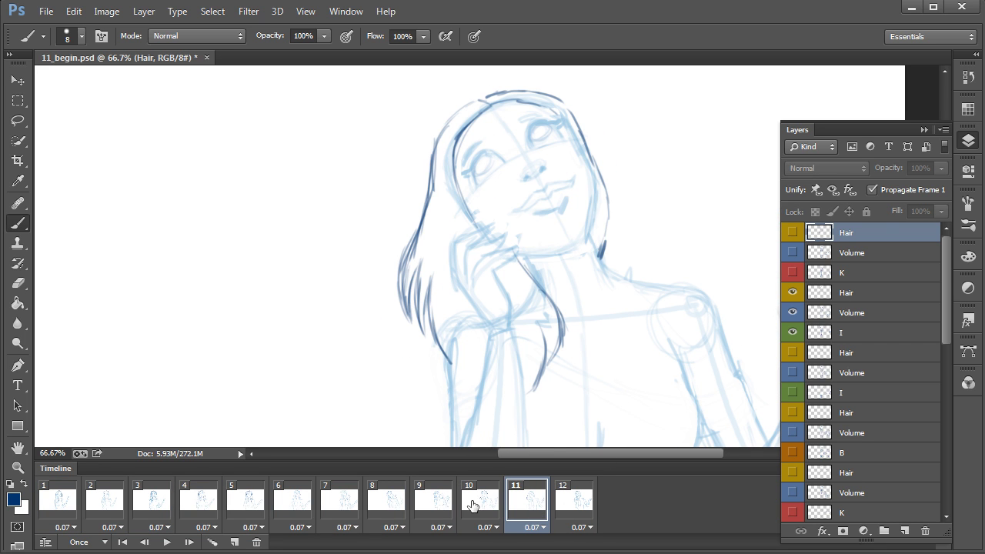
click(406, 514)
click(436, 517)
click(465, 513)
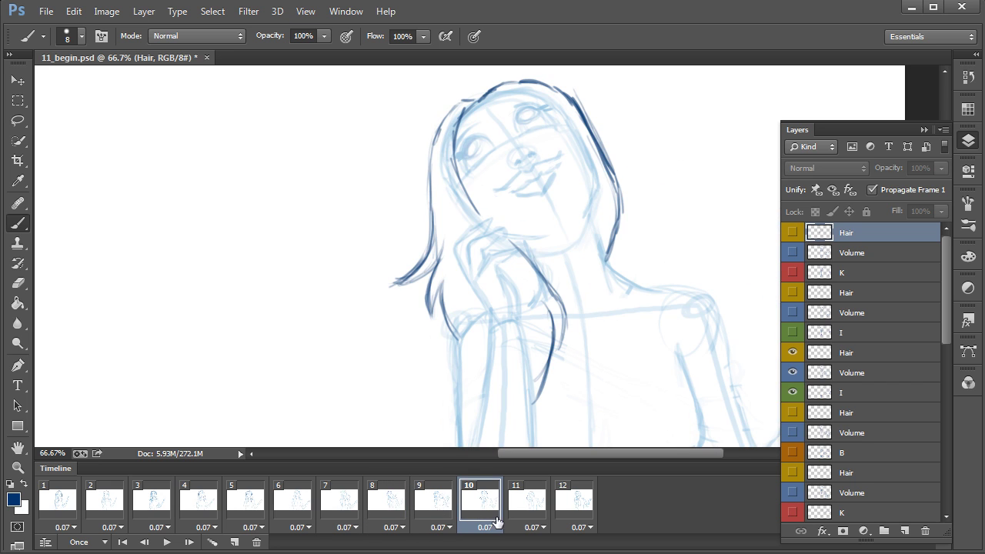
click(529, 508)
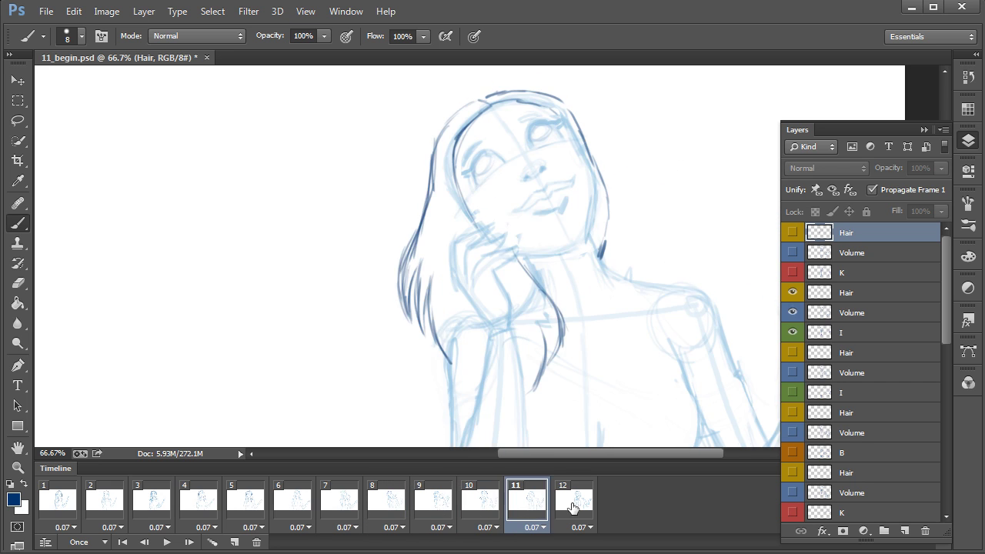
click(573, 508)
click(531, 509)
click(481, 509)
click(441, 510)
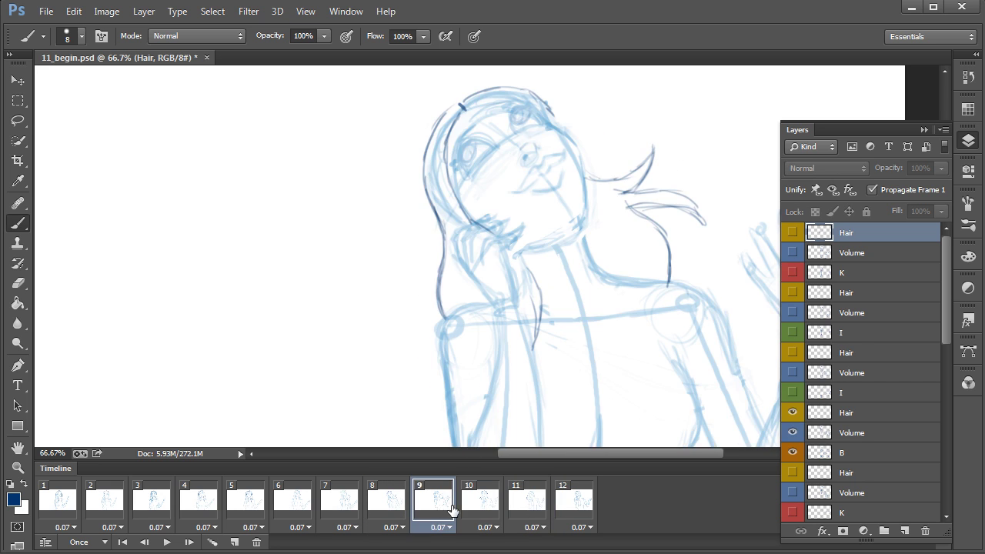
click(491, 511)
click(523, 510)
click(569, 510)
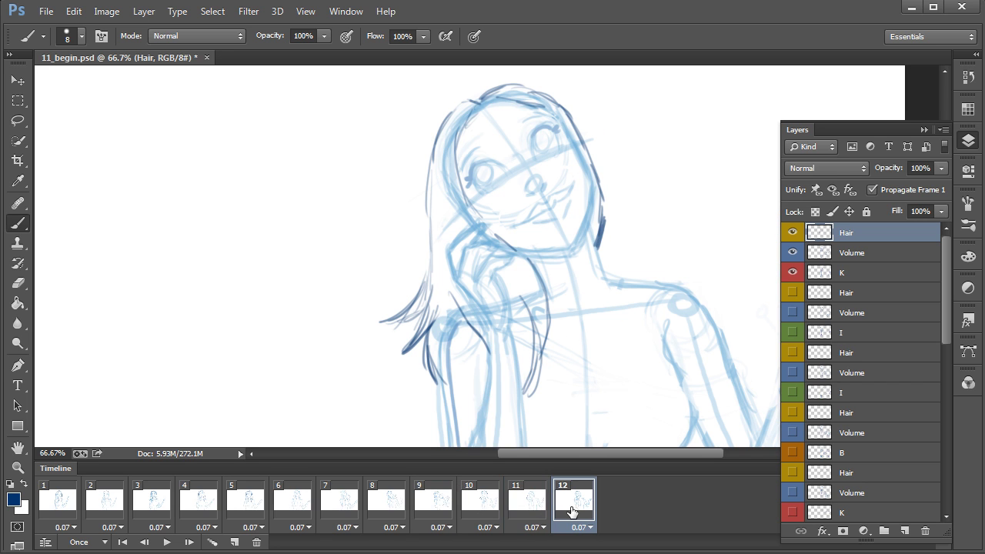
- Play the animation from frame 1 with the whole canvas in view to check the hair's motion across all frames
click(68, 508)
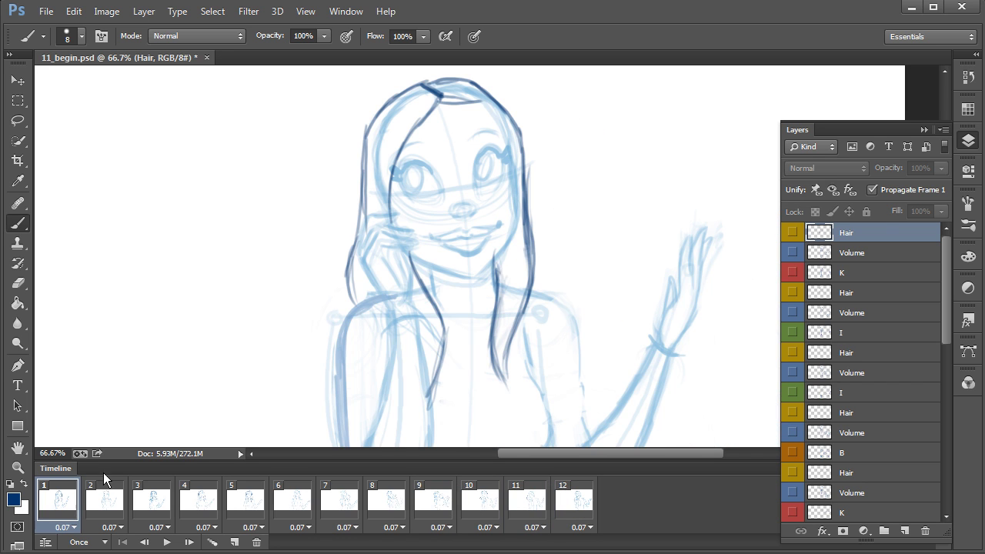
key(ctrl+minus)
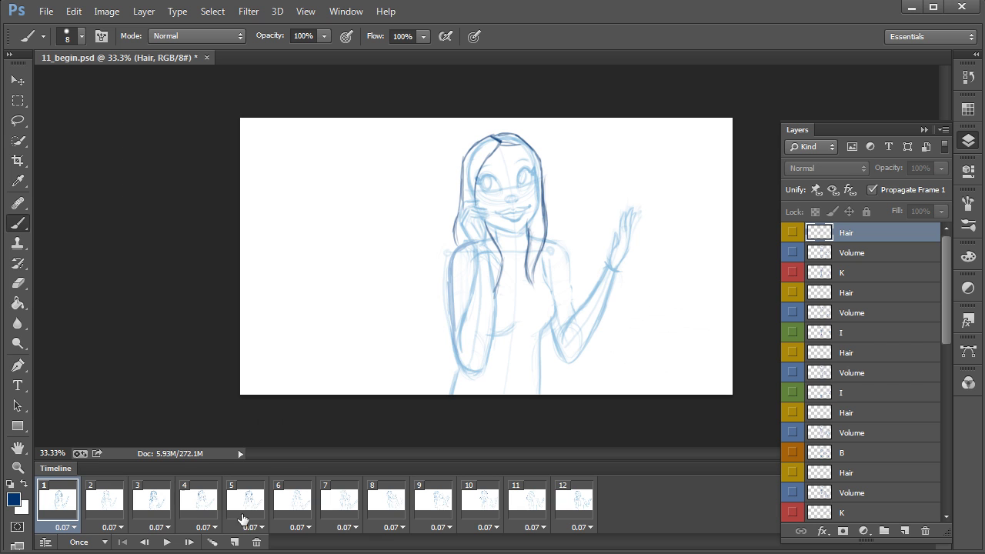
click(167, 541)
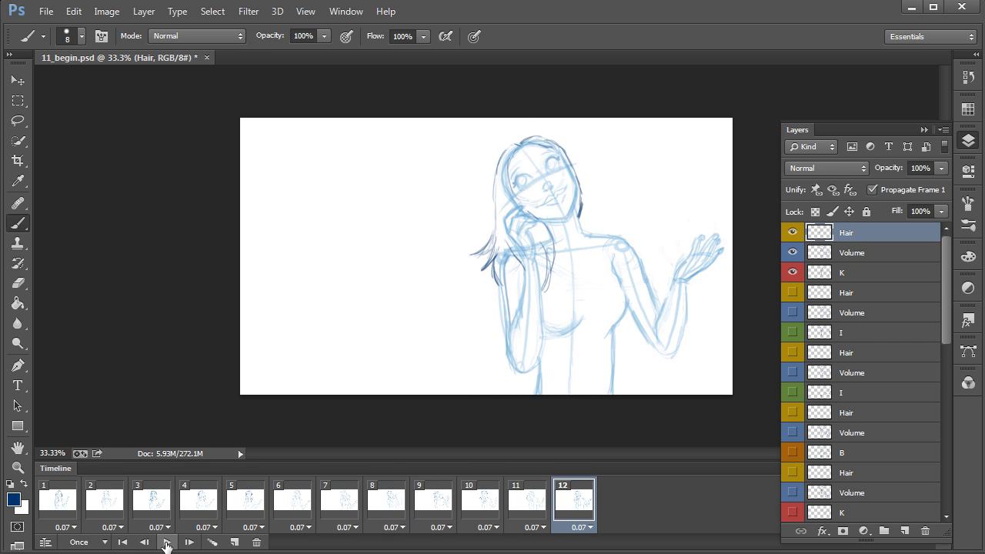
click(167, 542)
click(167, 543)
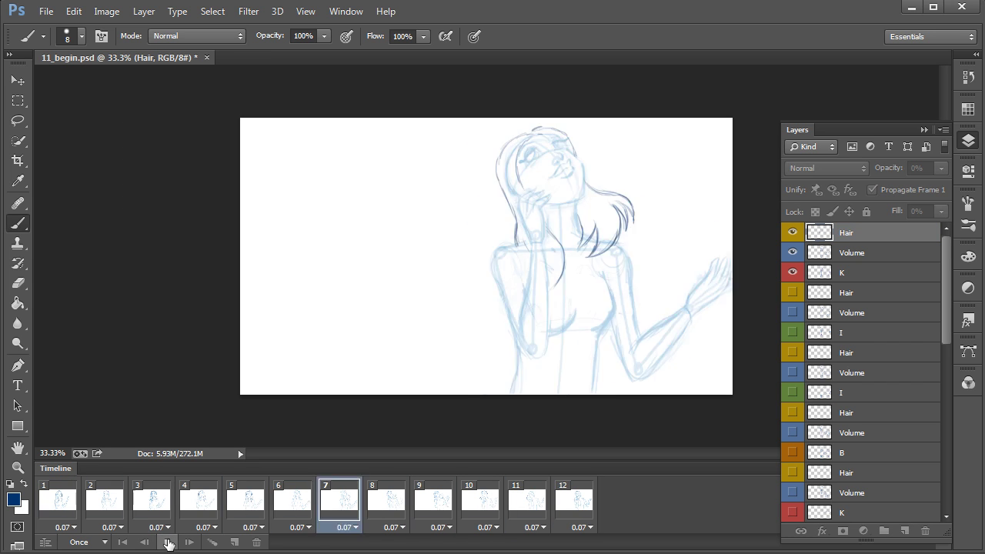
click(167, 542)
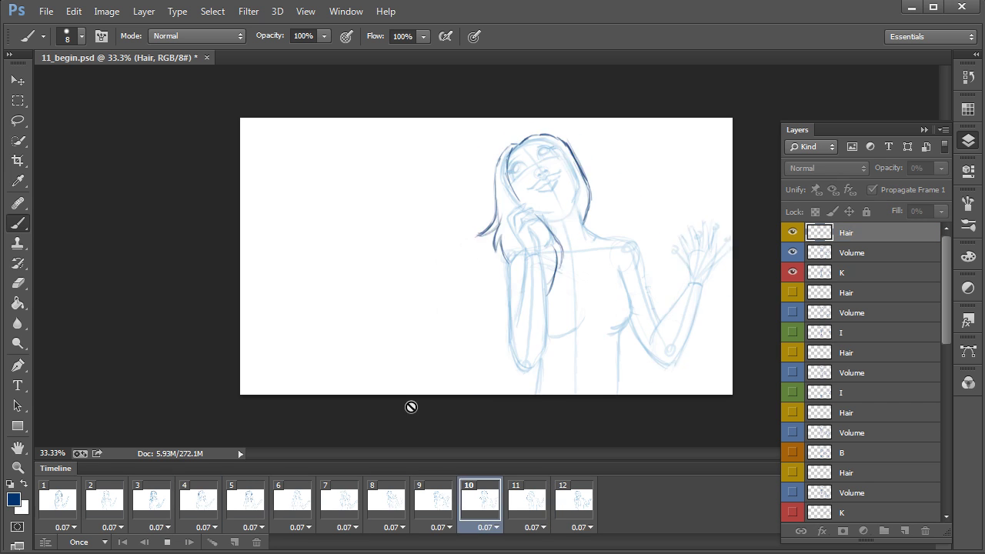
click(167, 542)
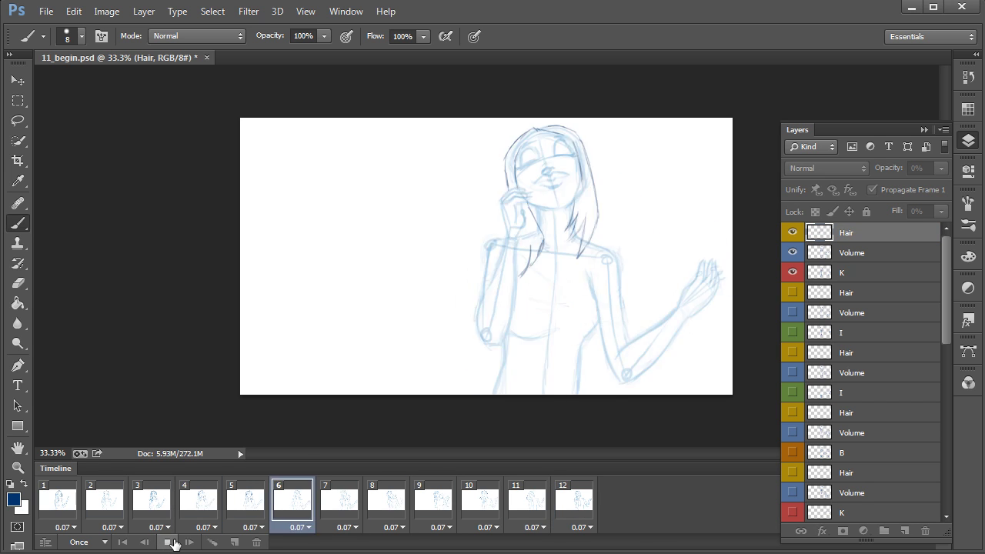
- Examine the hair's transition between frames 8 and 12 one frame at a time, focusing on the change from frame 9 to 10
click(400, 504)
click(427, 508)
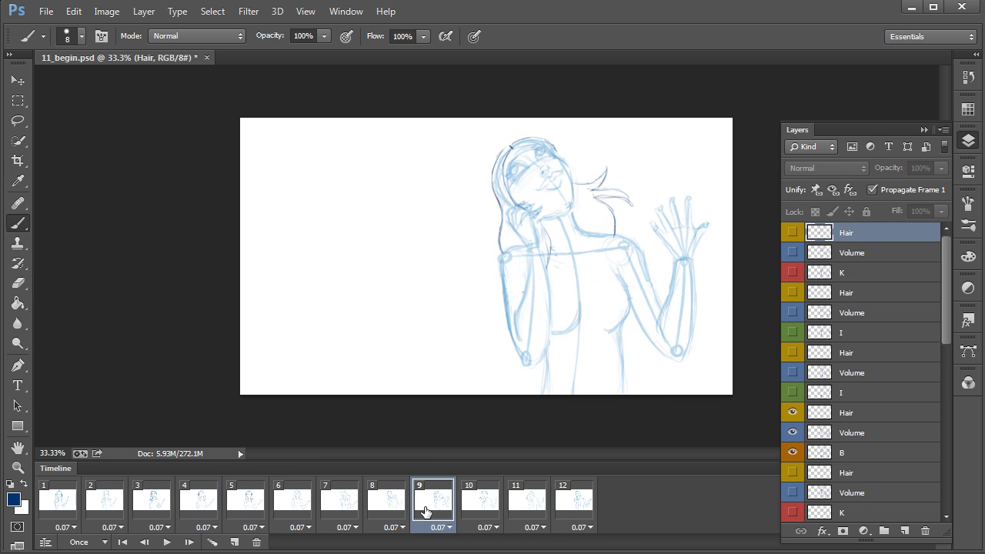
click(479, 509)
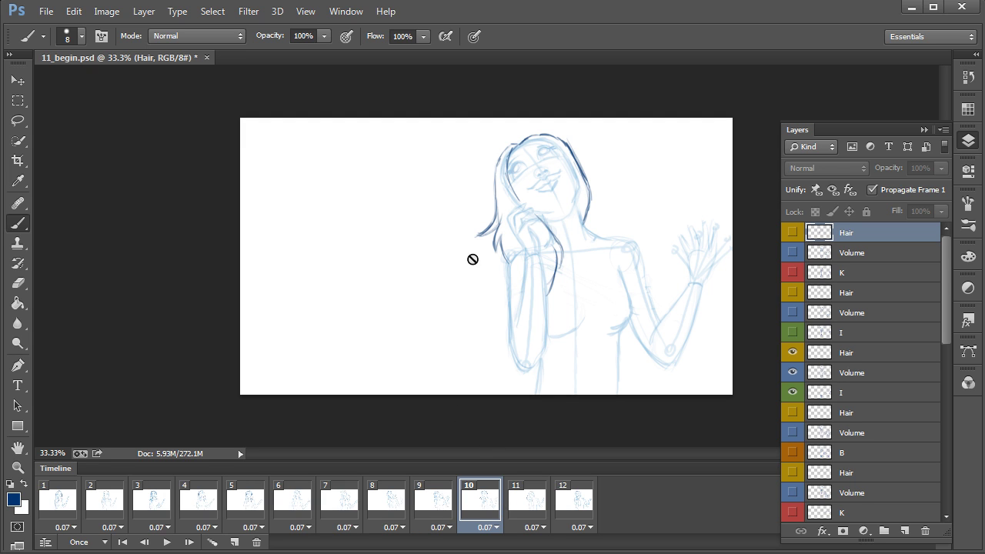
click(434, 519)
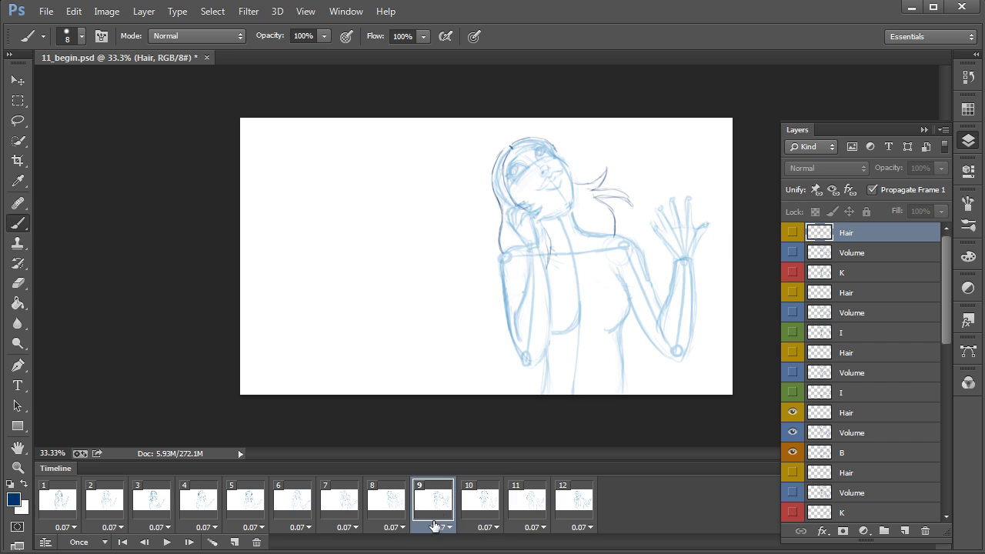
click(471, 516)
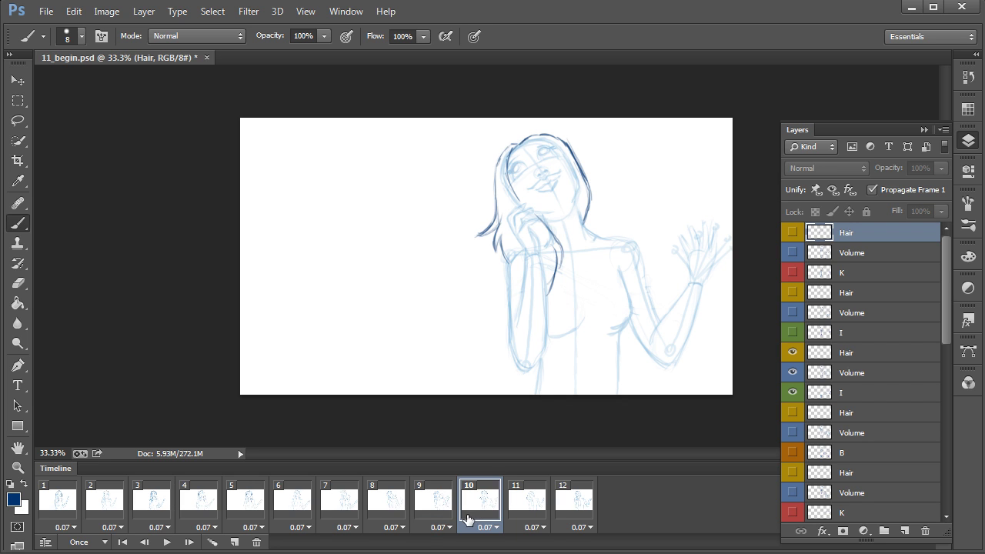
click(521, 509)
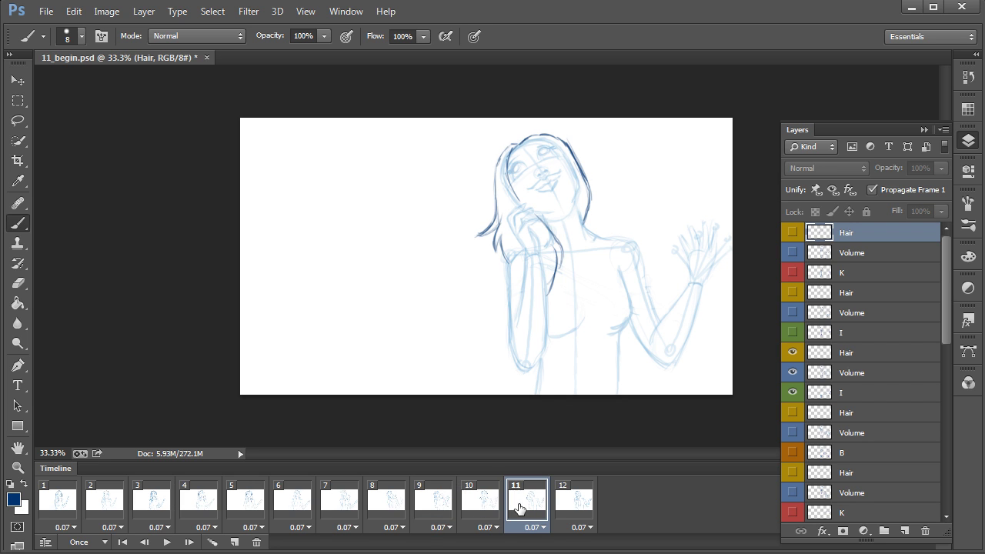
click(561, 507)
click(473, 508)
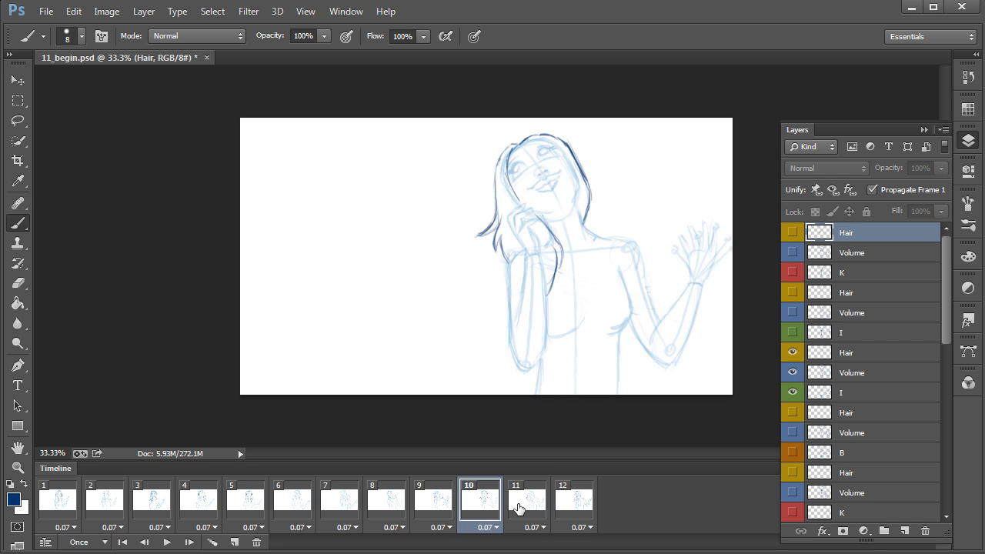
click(522, 508)
click(566, 497)
- Replay the full 12-frame animation several times to review the overall flow of the finished hair
click(167, 542)
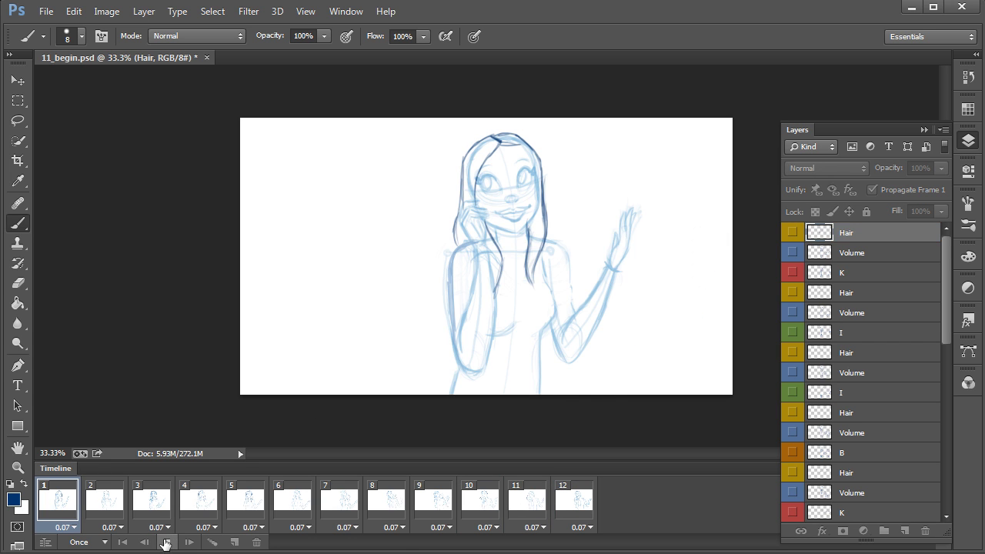
click(167, 542)
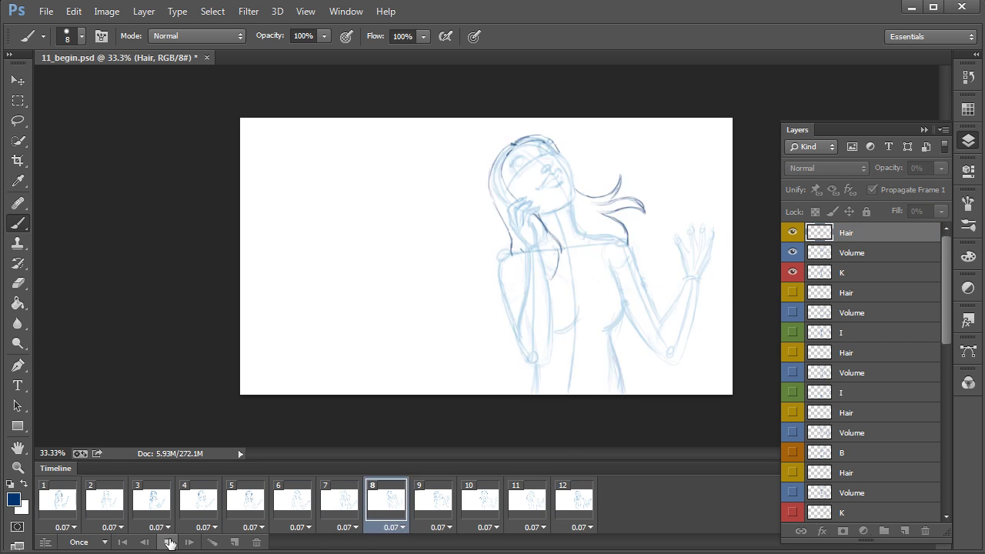
click(168, 543)
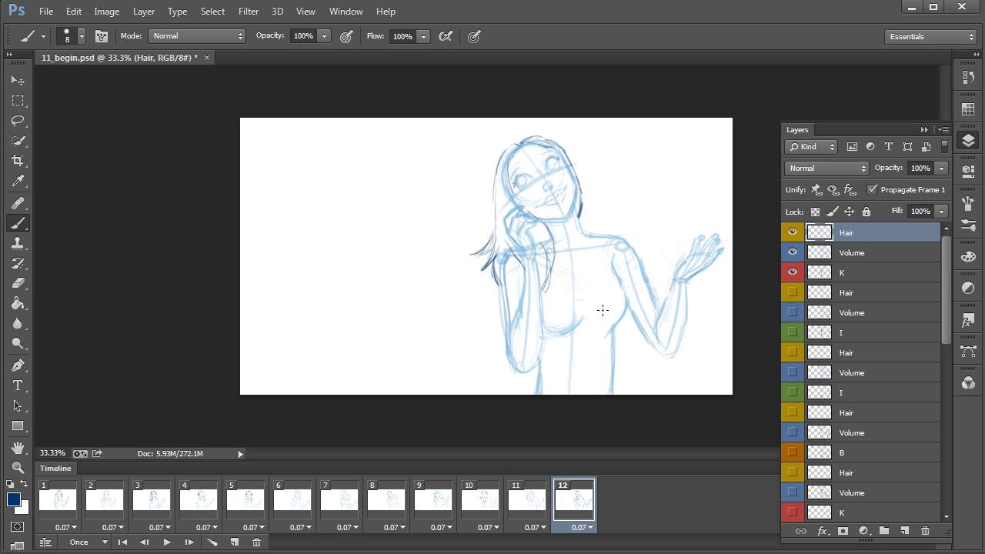
click(166, 543)
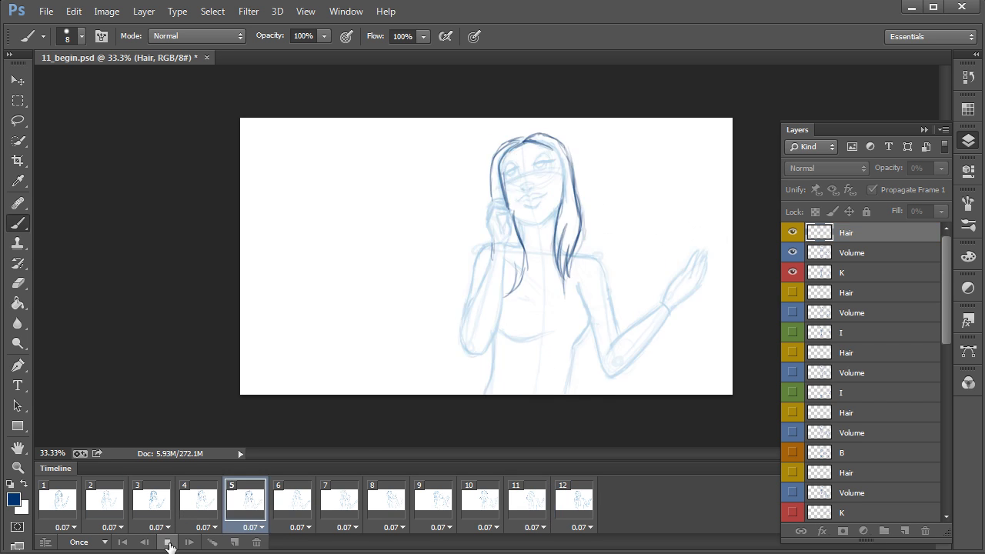
click(168, 544)
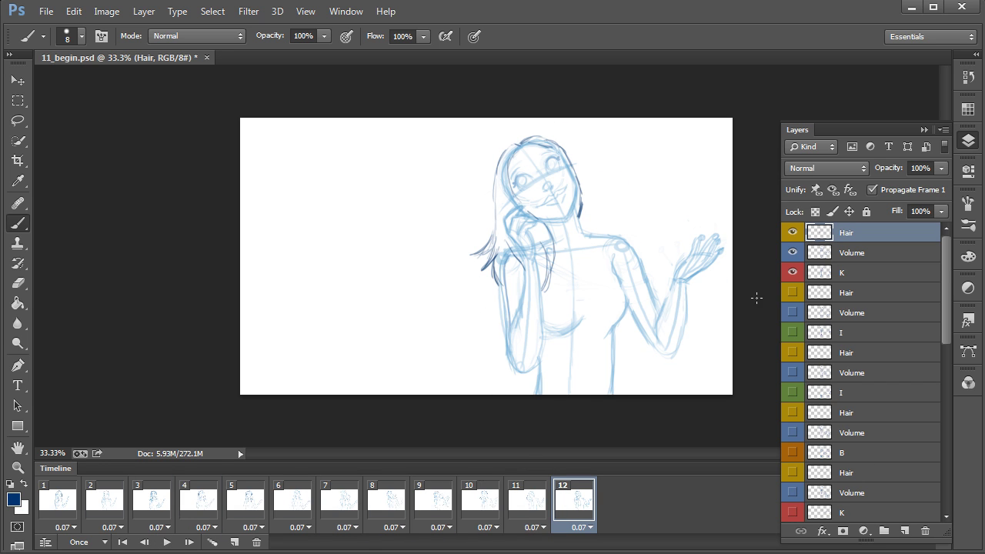
click(167, 542)
click(167, 543)
click(167, 542)
click(168, 543)
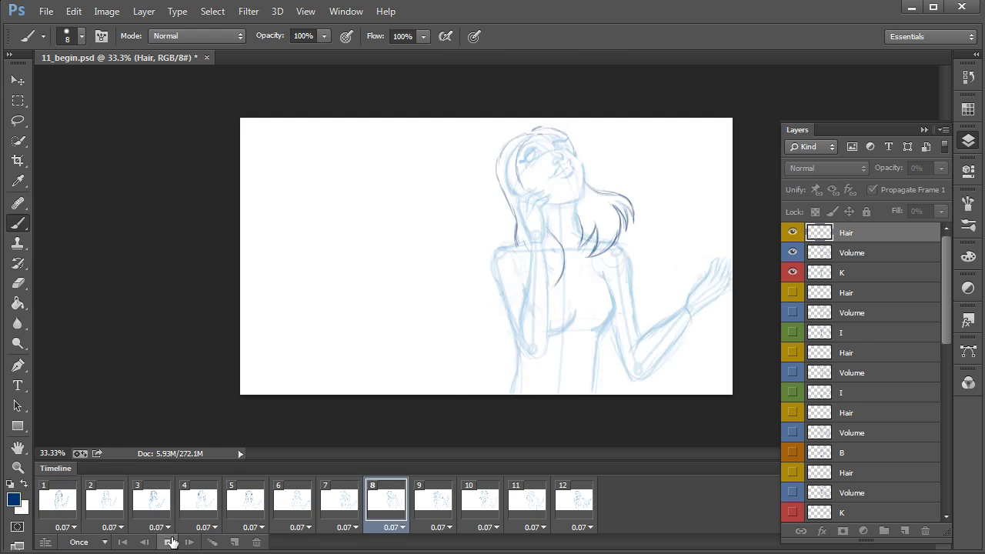